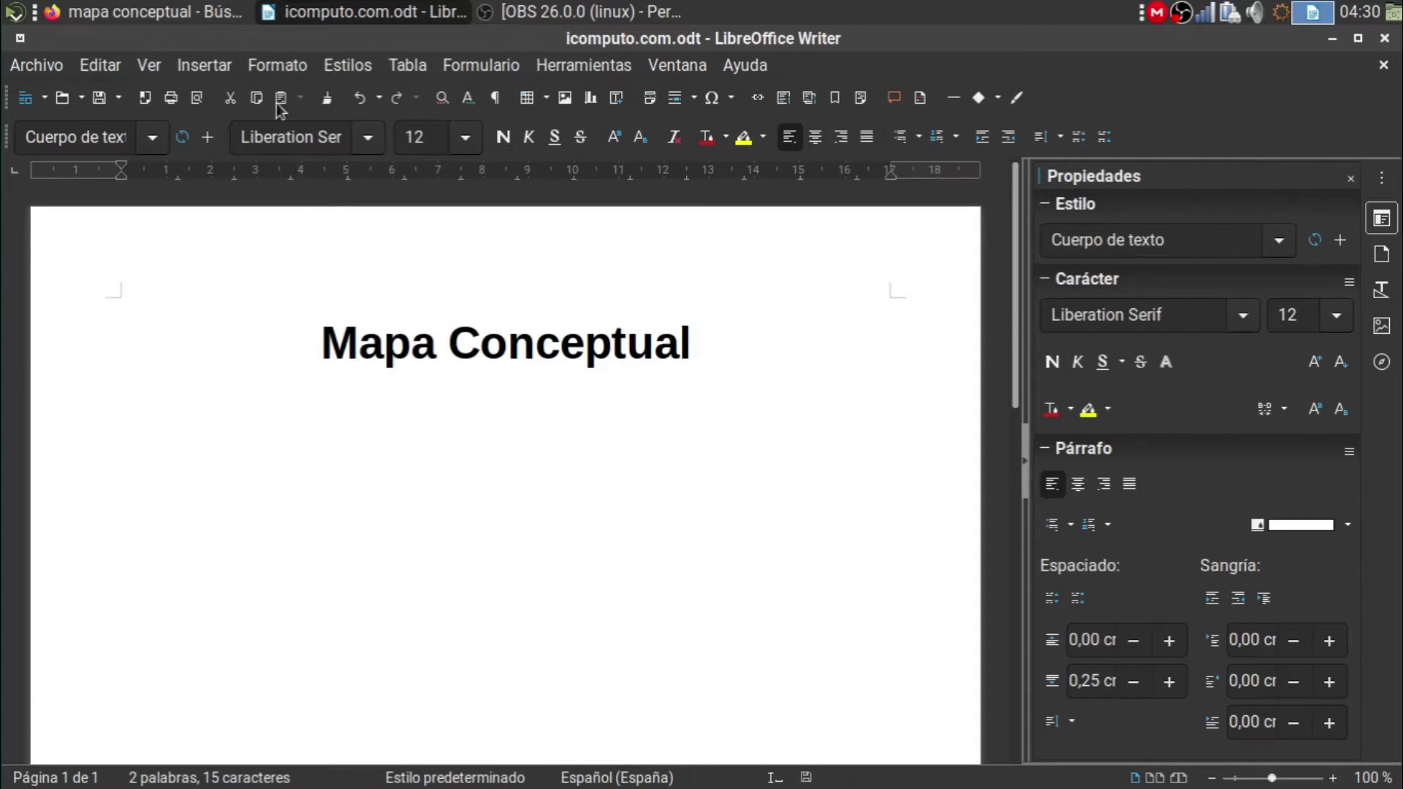
Insert a new LibreOffice 6.4 drawing as an OLE object below the title and enlarge its frame
click(210, 67)
mouse_move(317, 187)
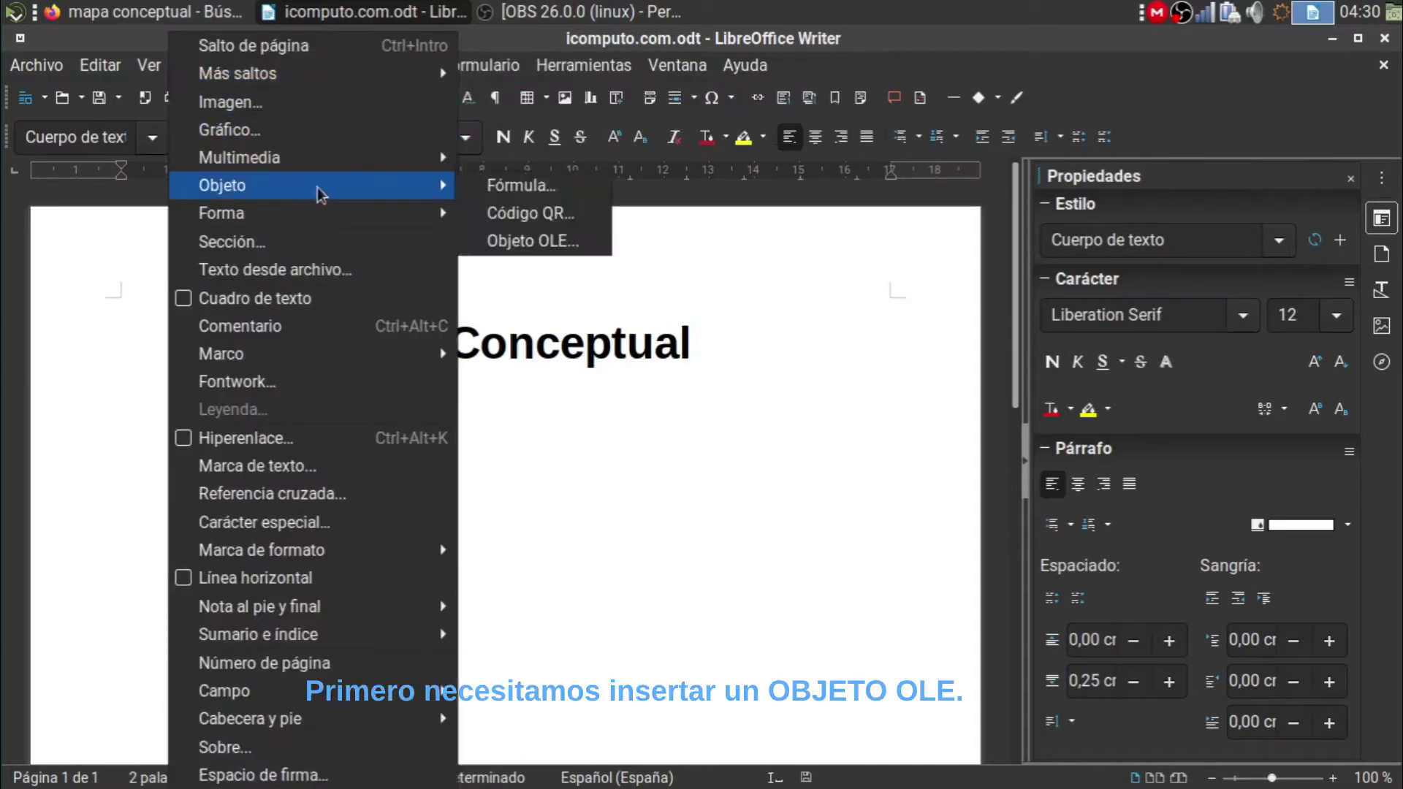
click(592, 242)
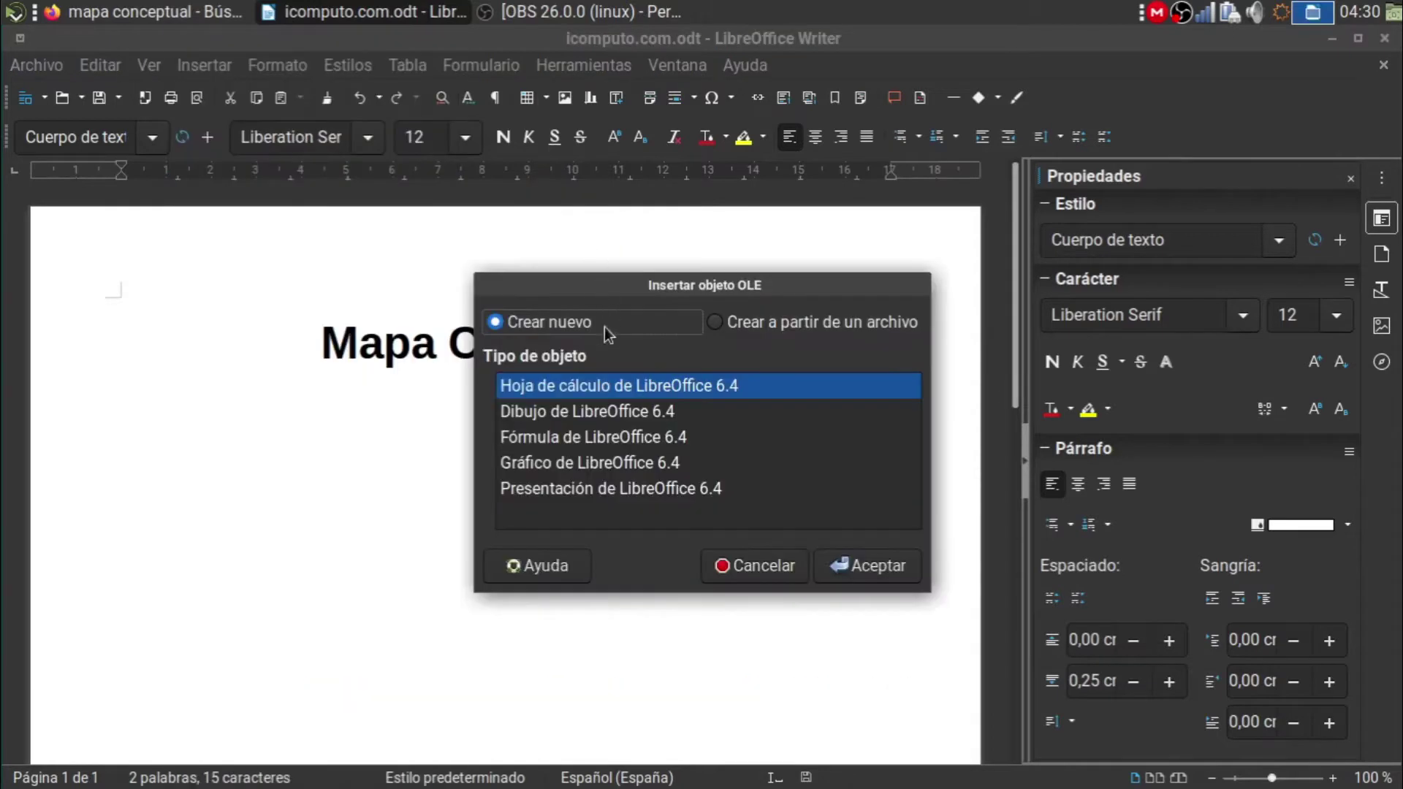
click(672, 413)
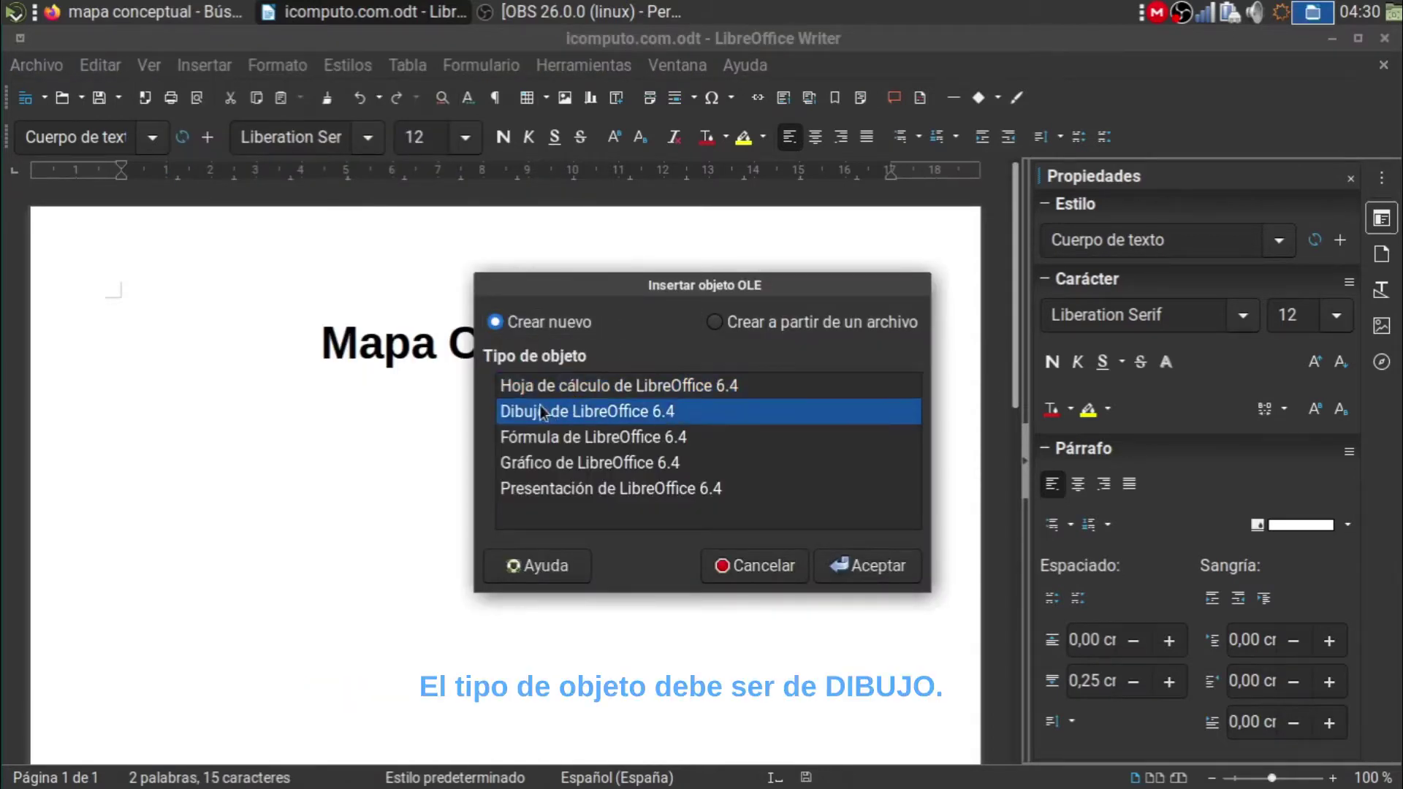
click(862, 568)
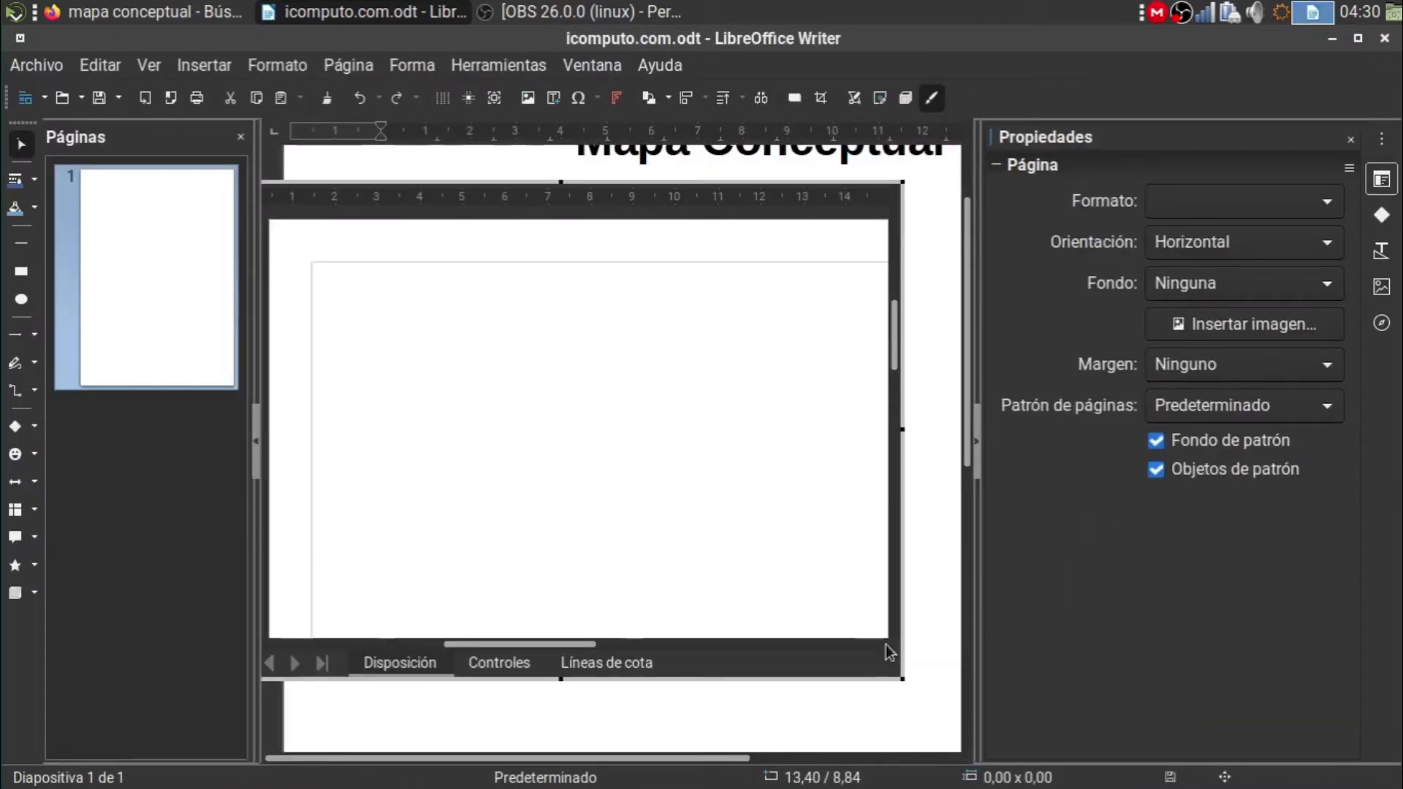
drag(895, 675, 927, 705)
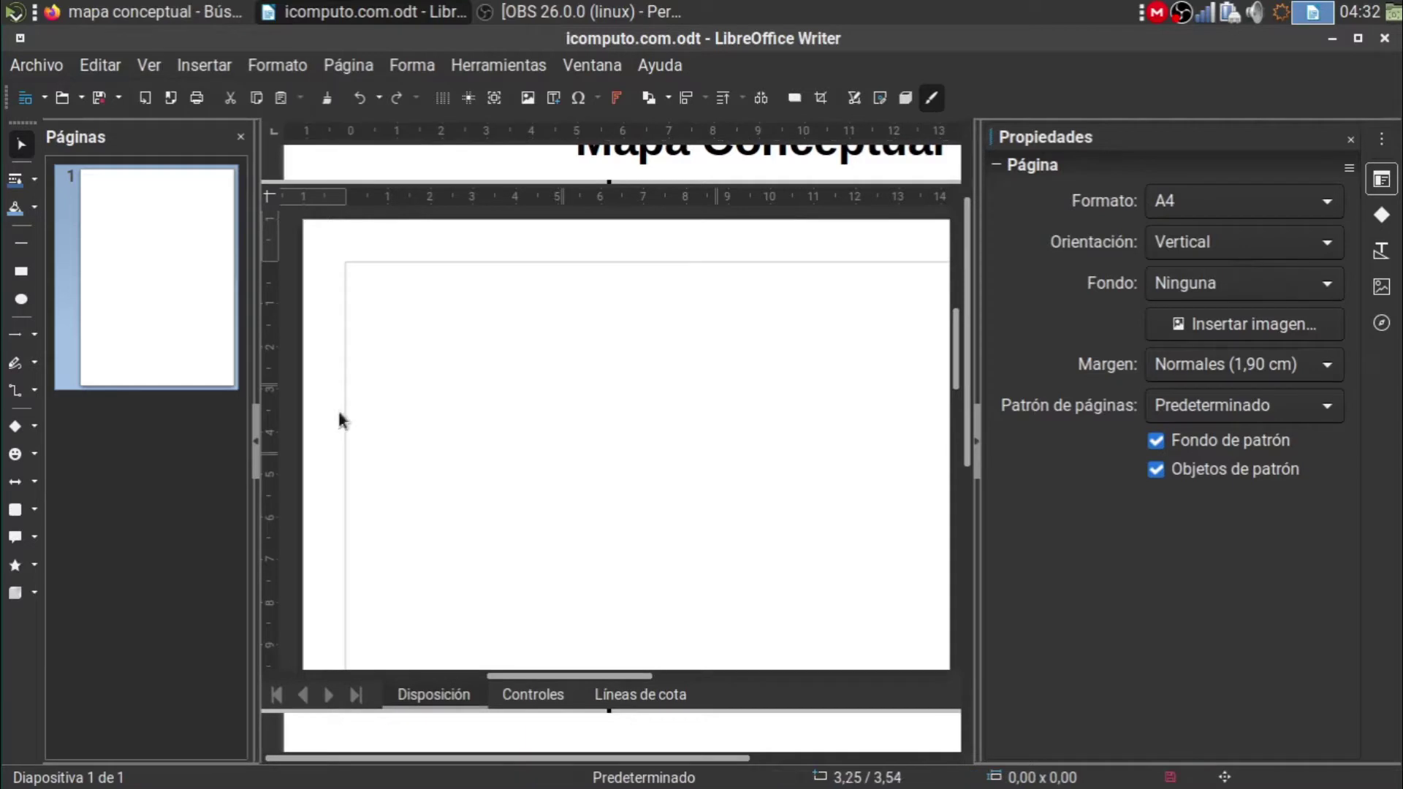
Draw a rounded flowchart rectangle about 4.7 by 1.7 cm near the drawing page's upper edge and label it ANIMALES
mouse_move(14, 492)
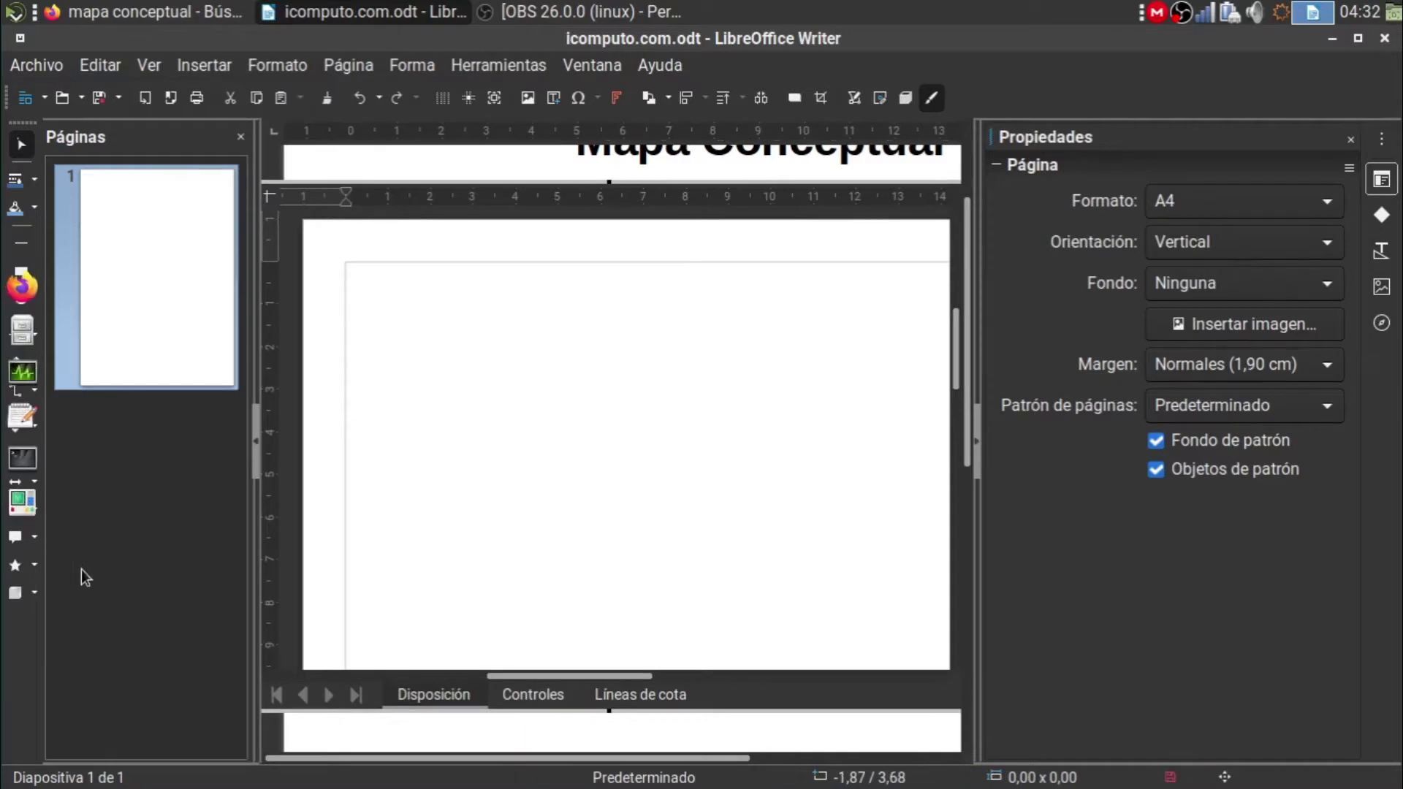
click(28, 514)
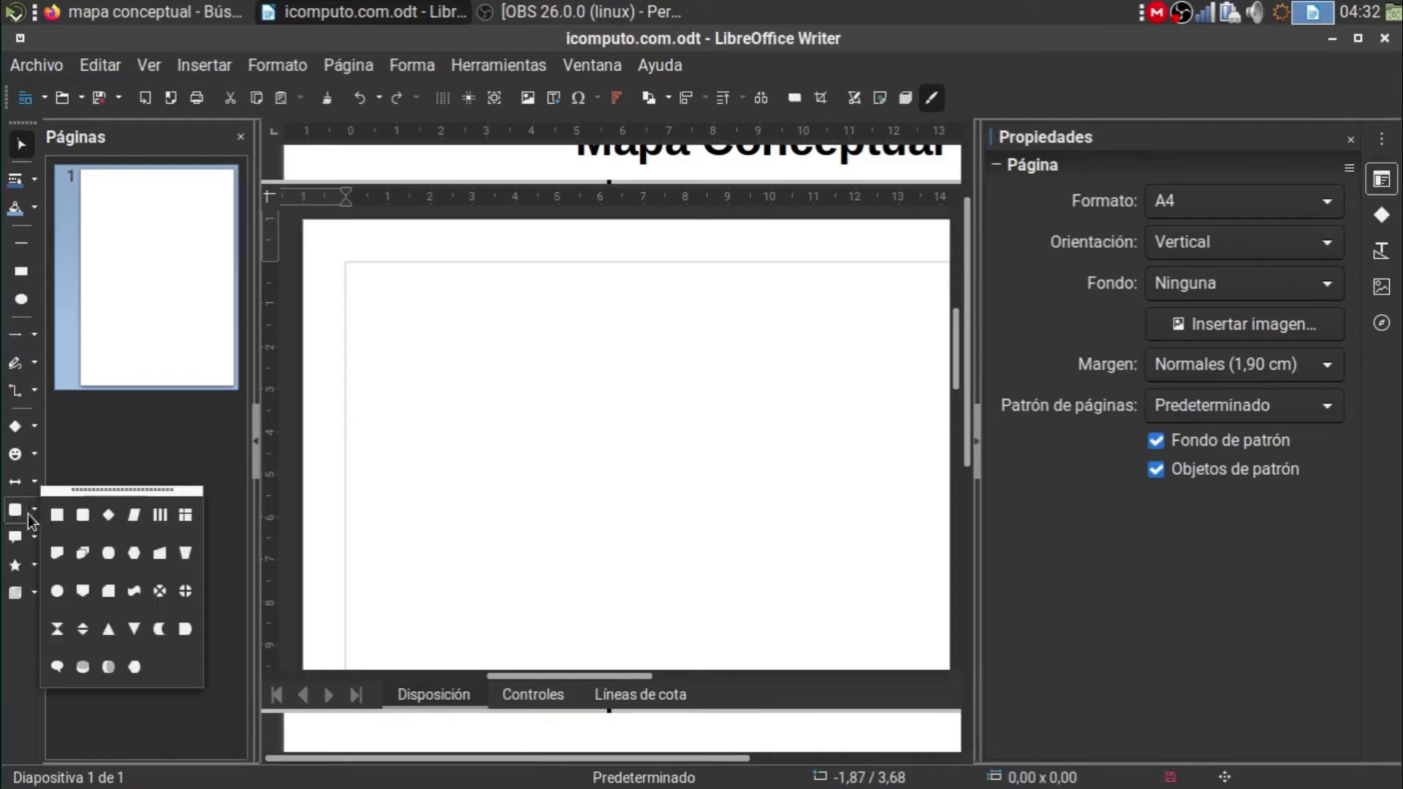
click(64, 513)
drag(545, 287, 742, 358)
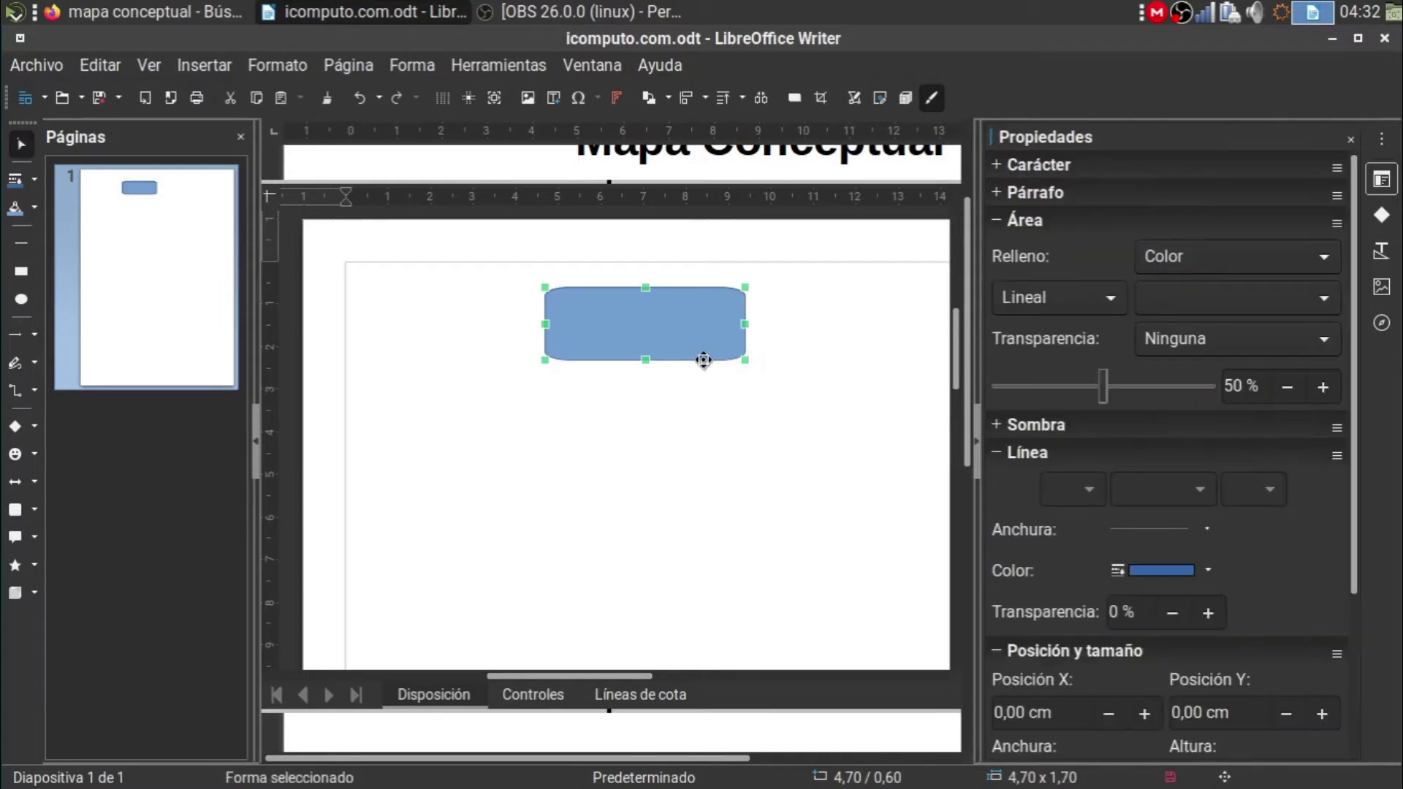
double_click(648, 325)
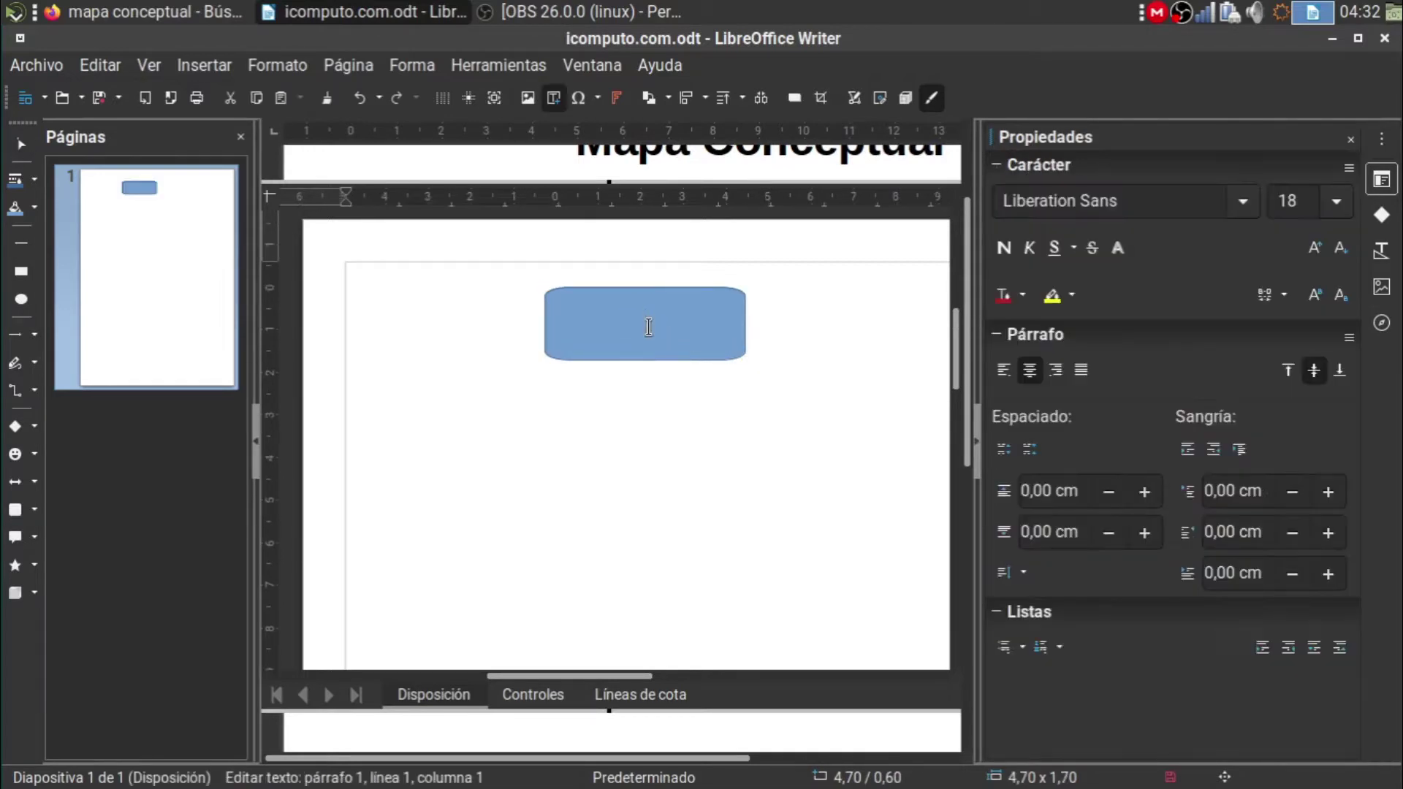
text(ANIMA)
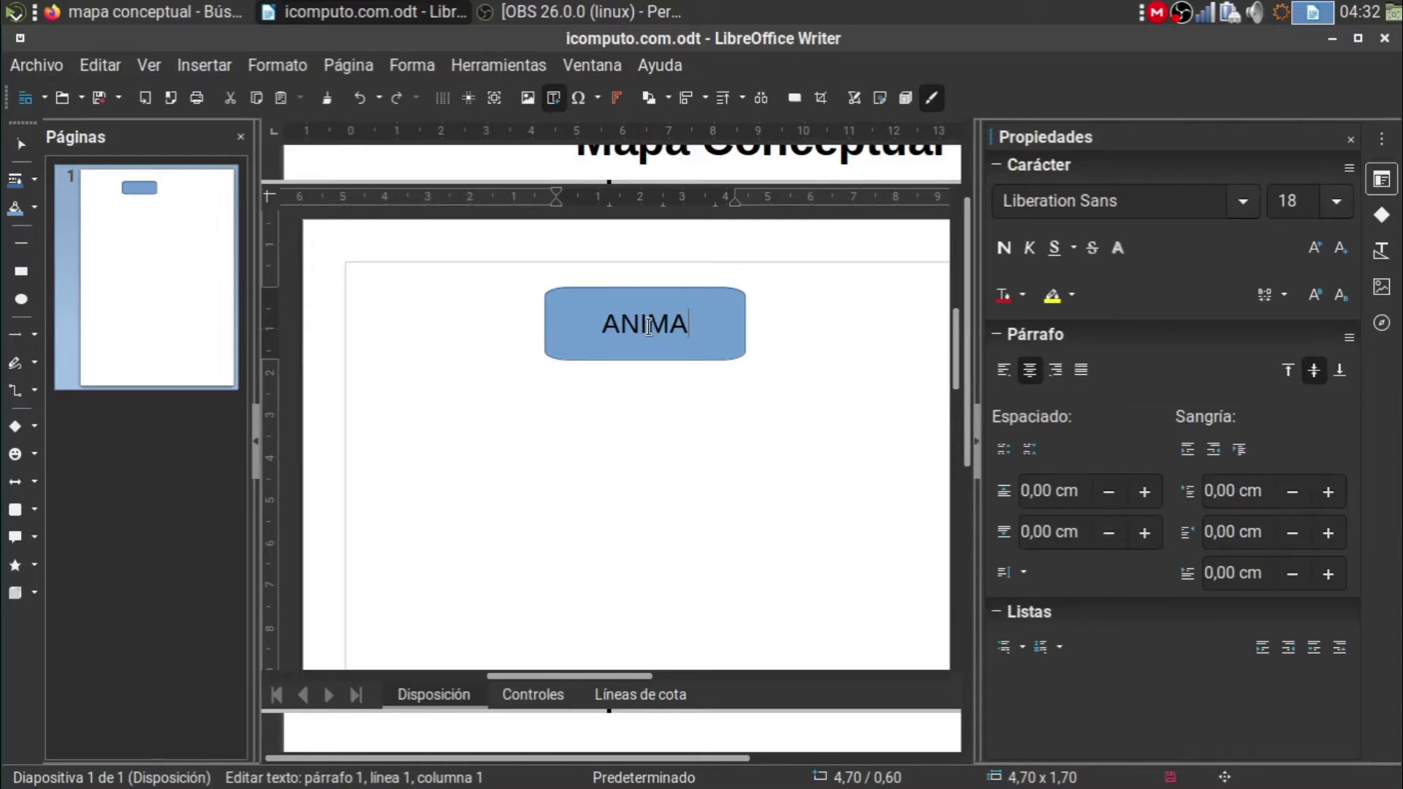
text(LES)
click(642, 420)
Shrink the ANIMALES box to about 3.6 by 1.3 cm and move it near the drawing page's upper-left corner
click(644, 313)
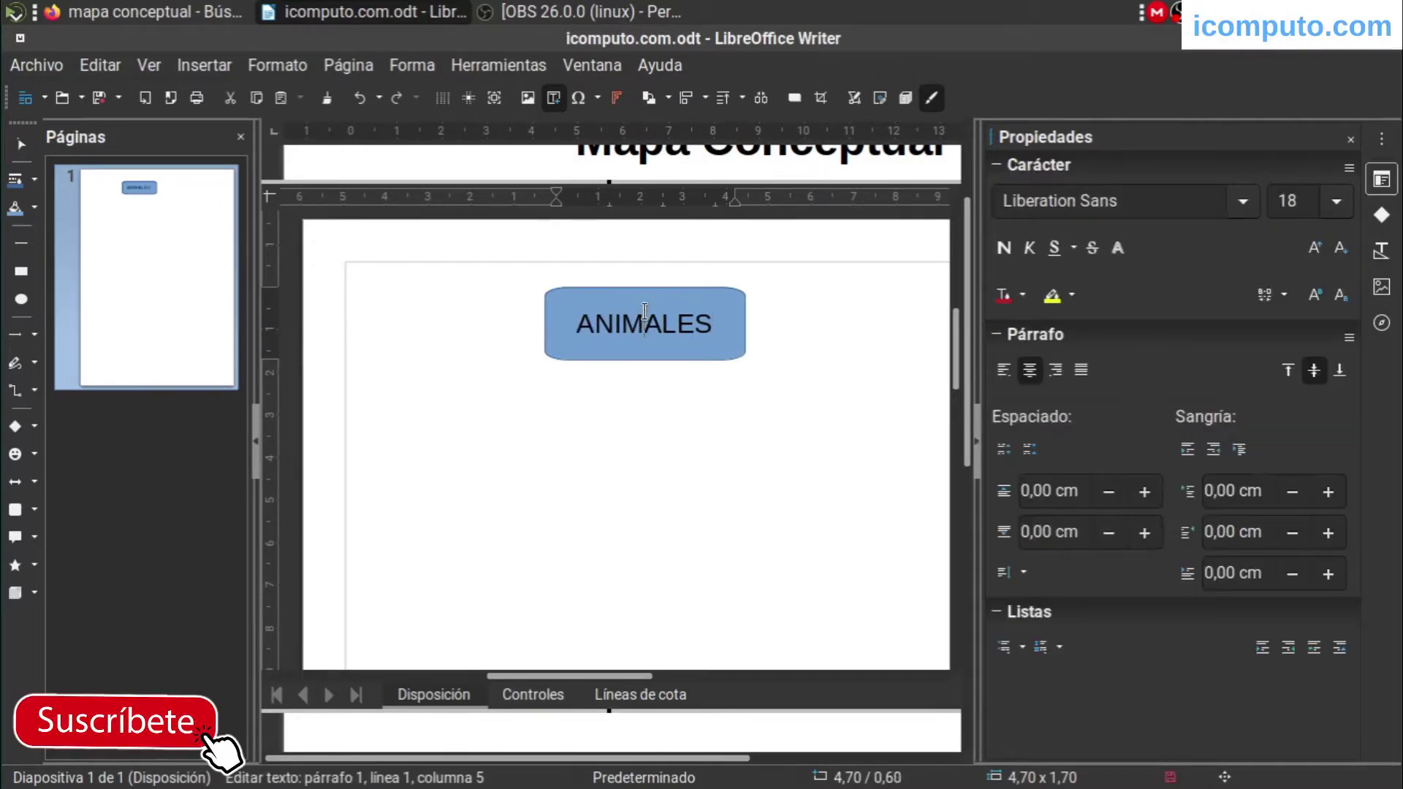
drag(648, 293, 668, 273)
click(666, 428)
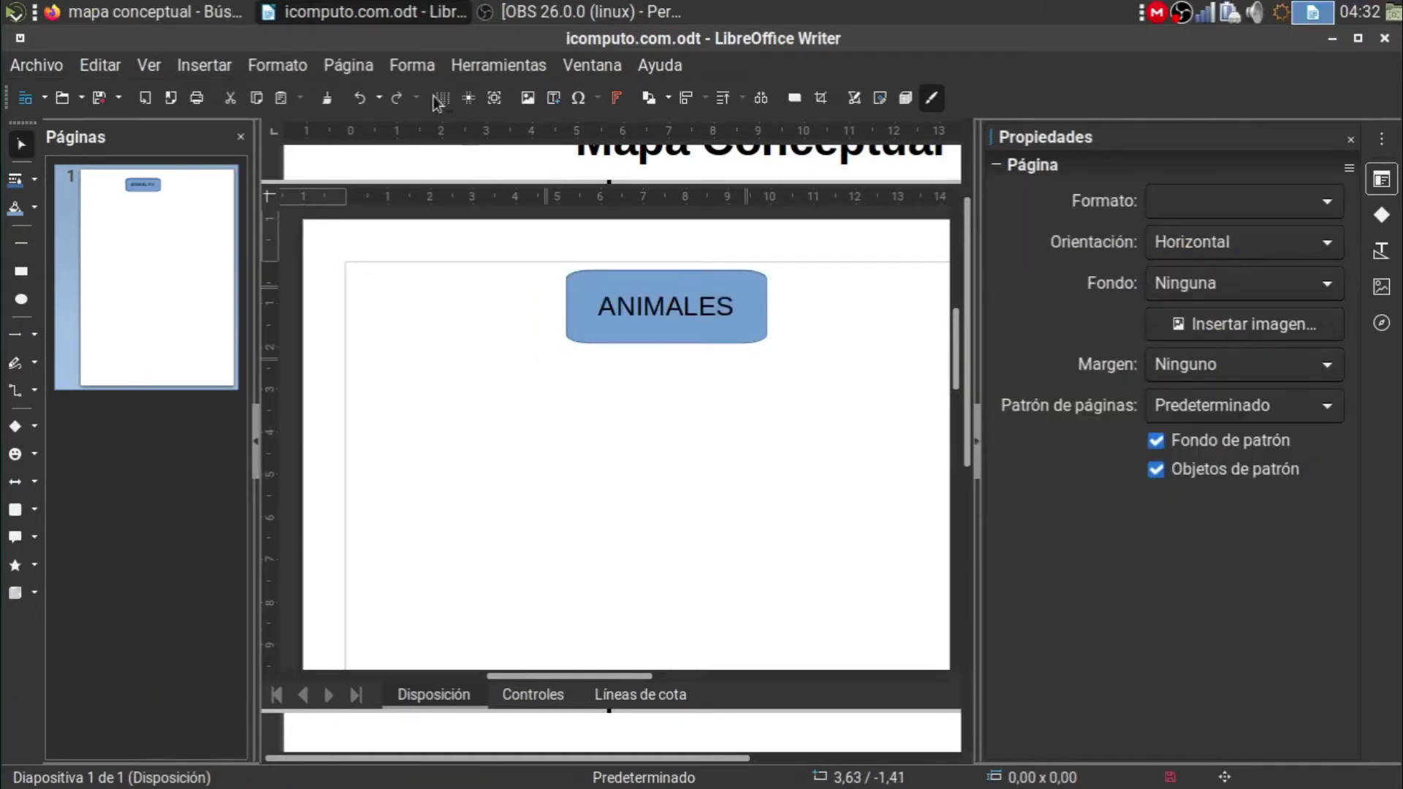
drag(641, 277, 506, 276)
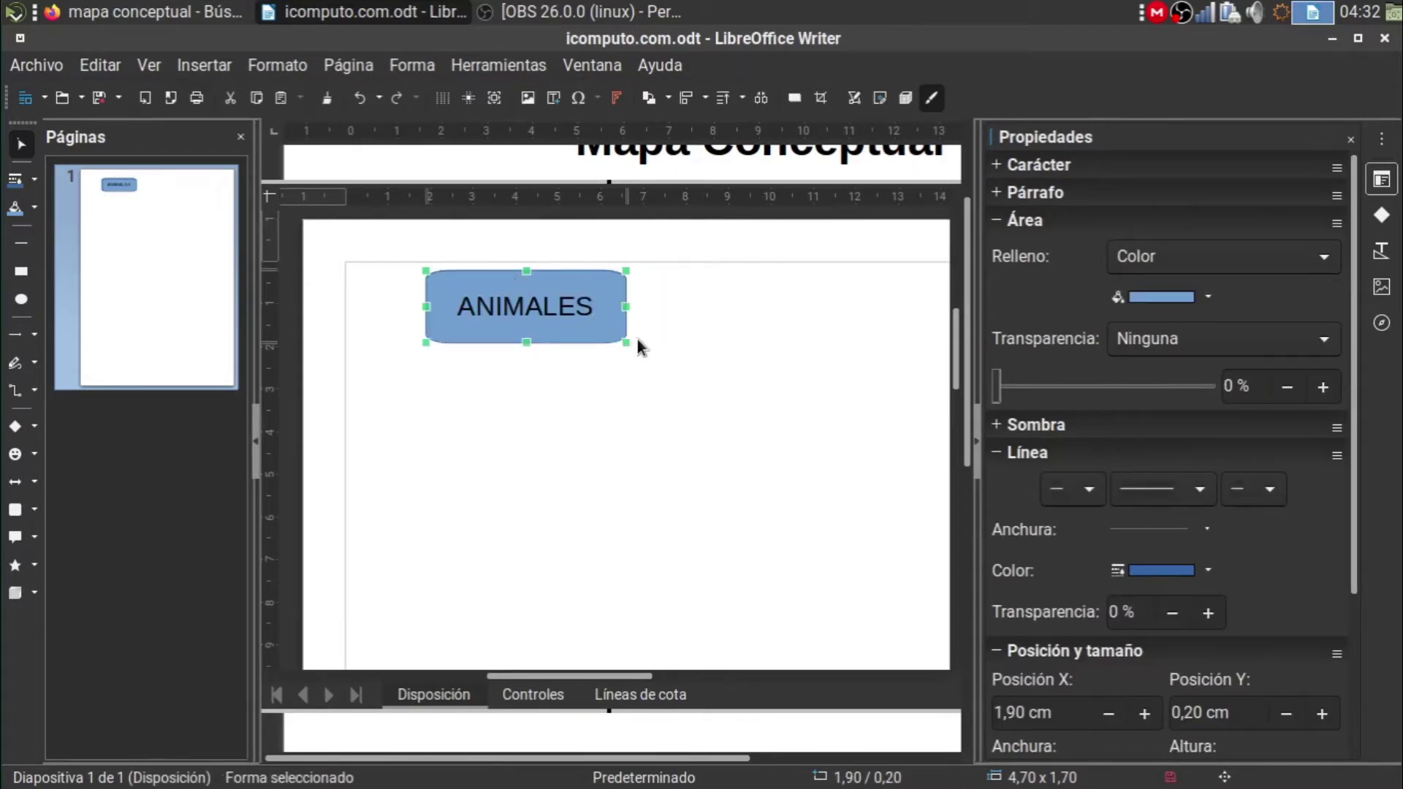
drag(617, 335, 581, 326)
click(537, 365)
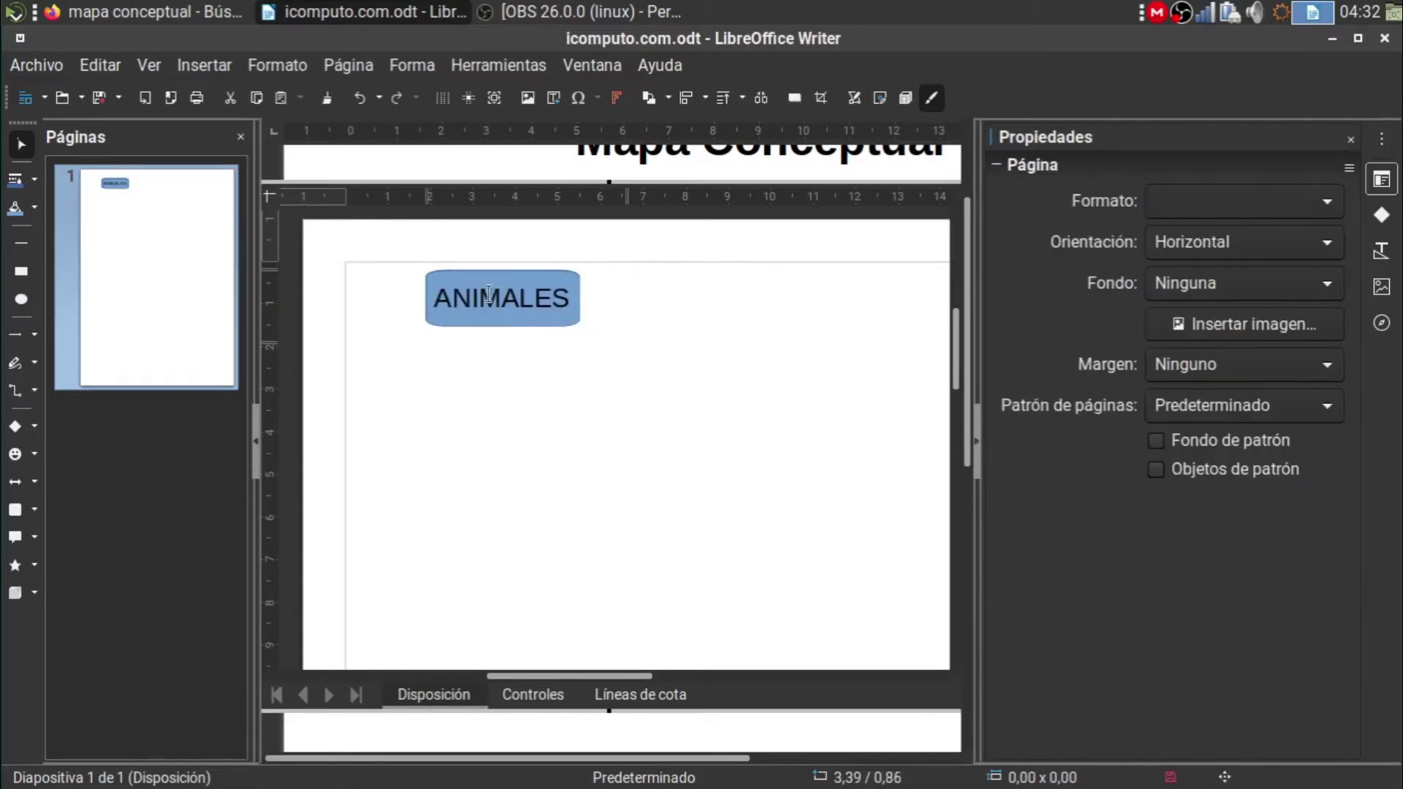
mouse_move(499, 279)
mouse_down()
mouse_move(466, 279)
mouse_move(510, 276)
mouse_up()
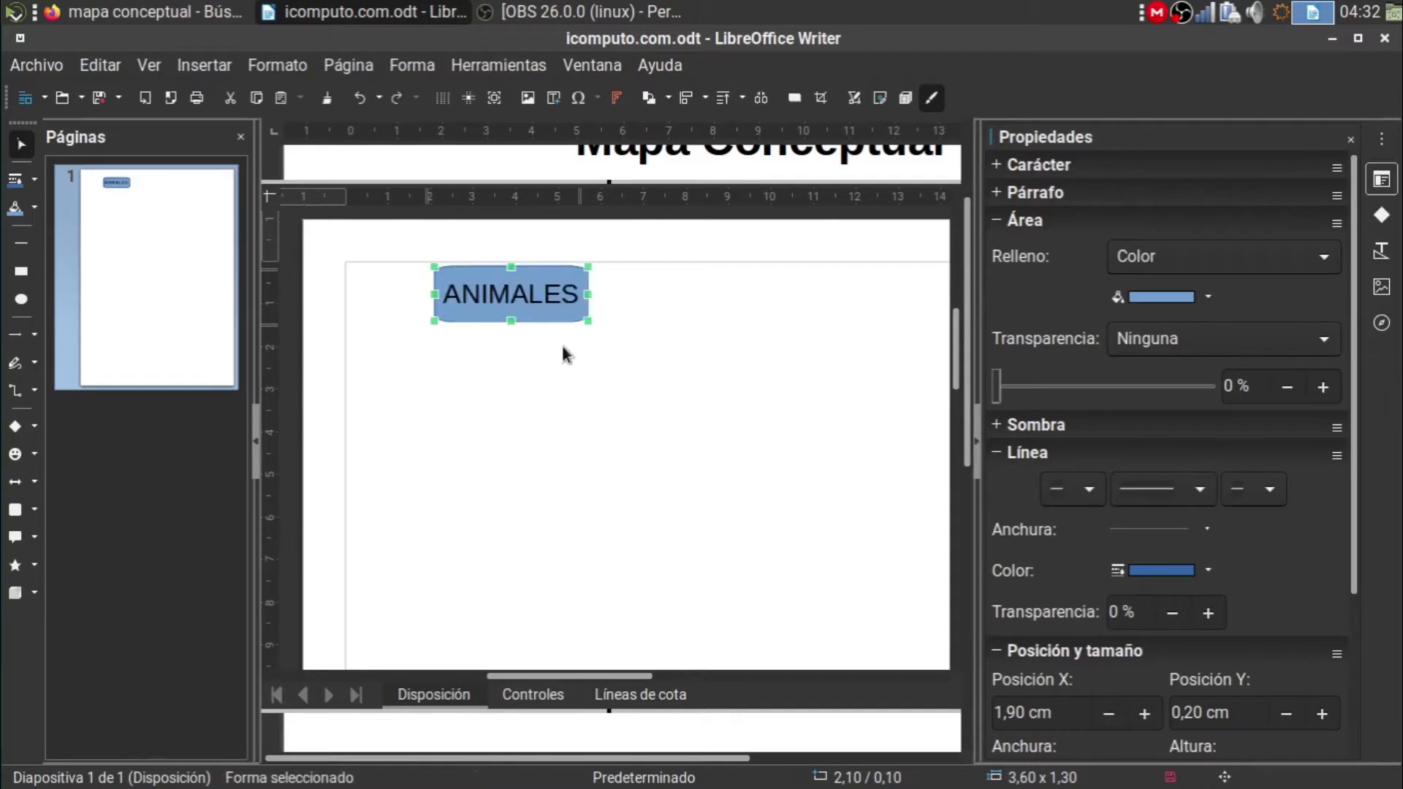
click(596, 377)
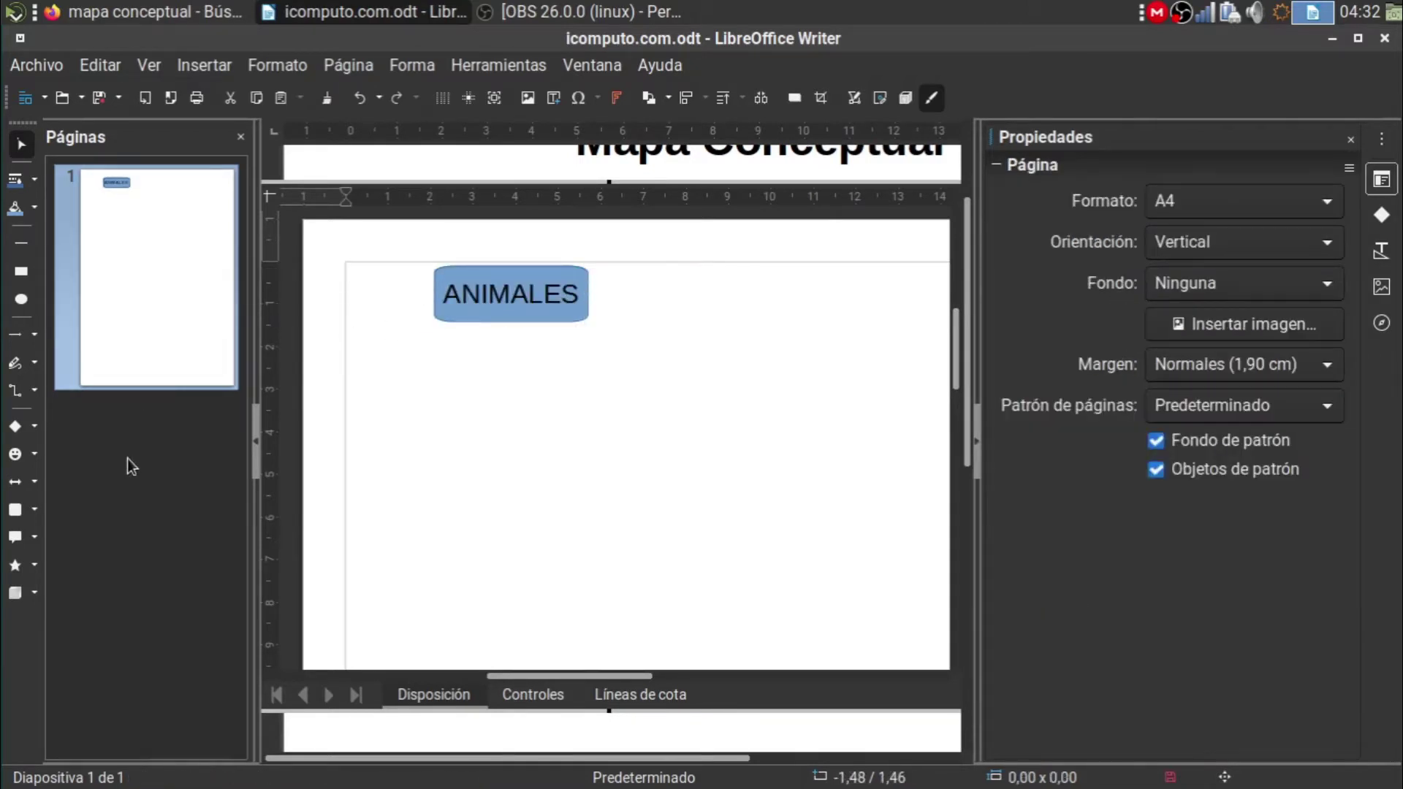
Draw a vertical line about 1 cm long just below the middle of the ANIMALES box
click(35, 339)
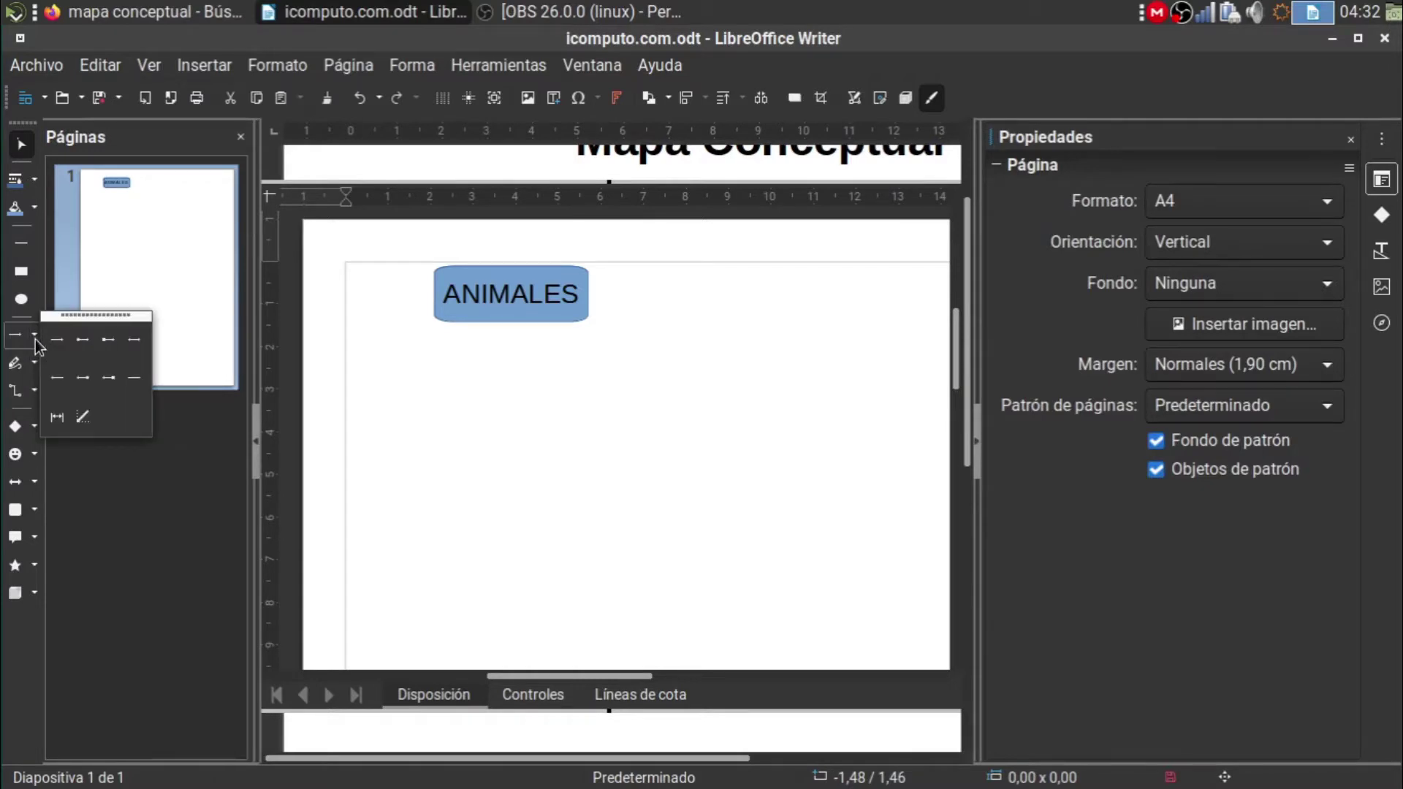
click(25, 252)
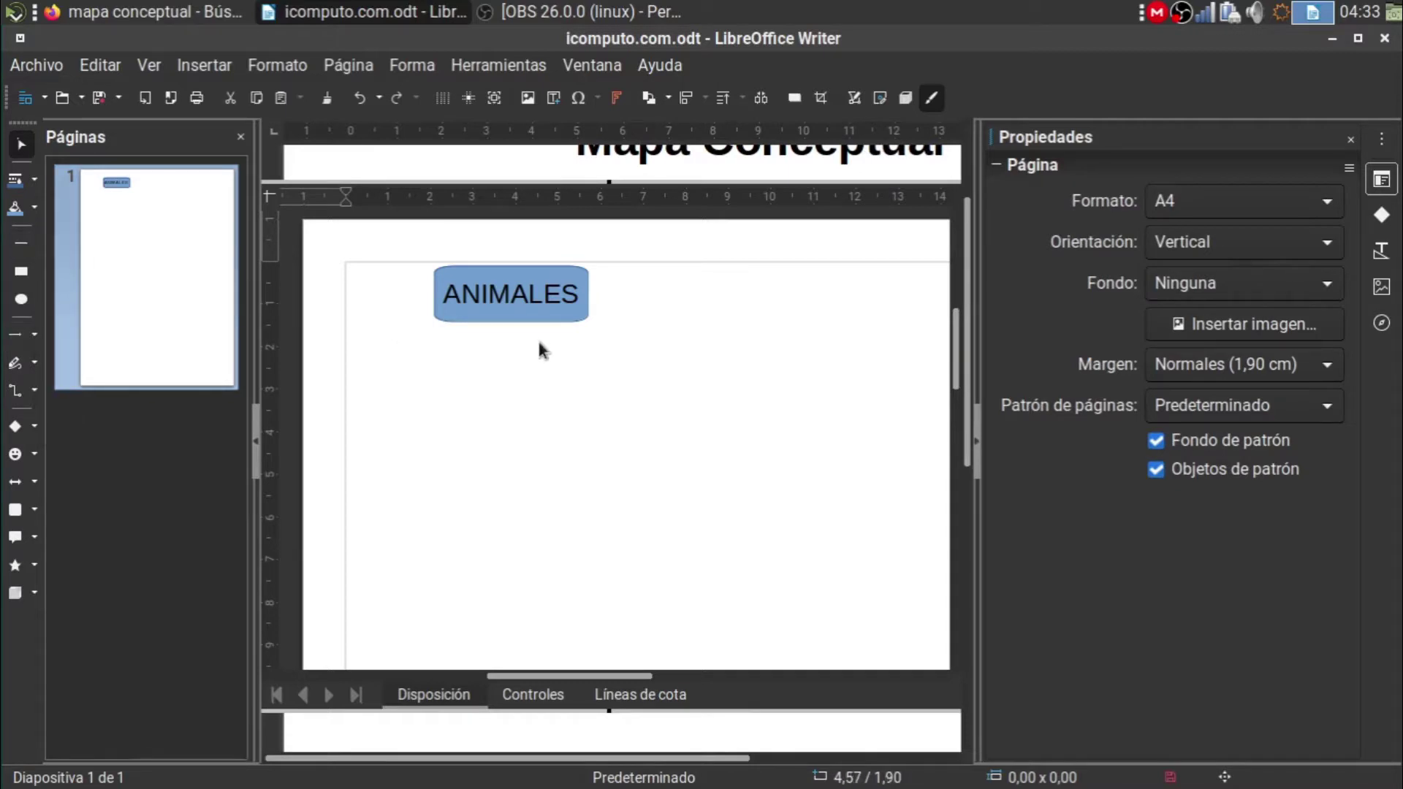
click(64, 246)
click(21, 243)
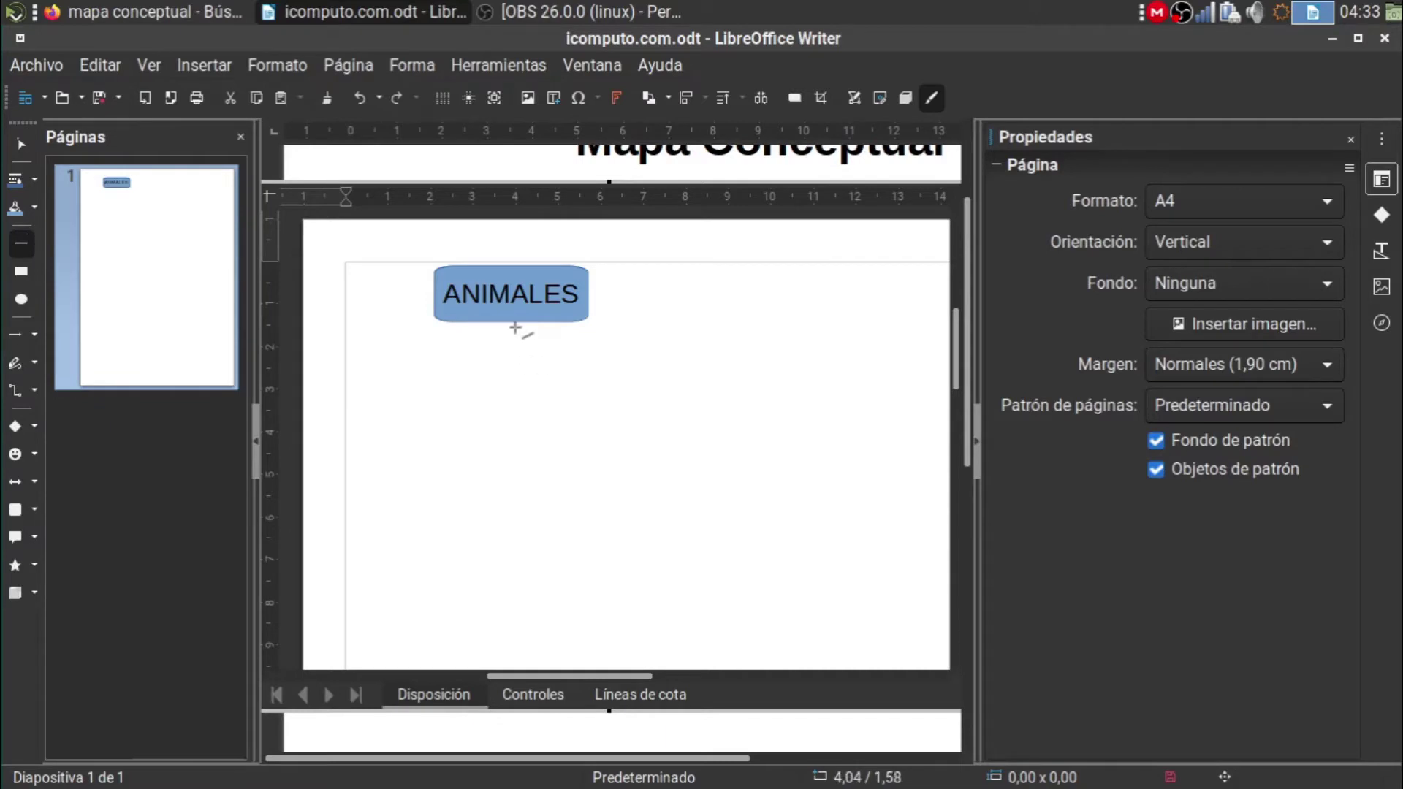
drag(509, 323, 510, 368)
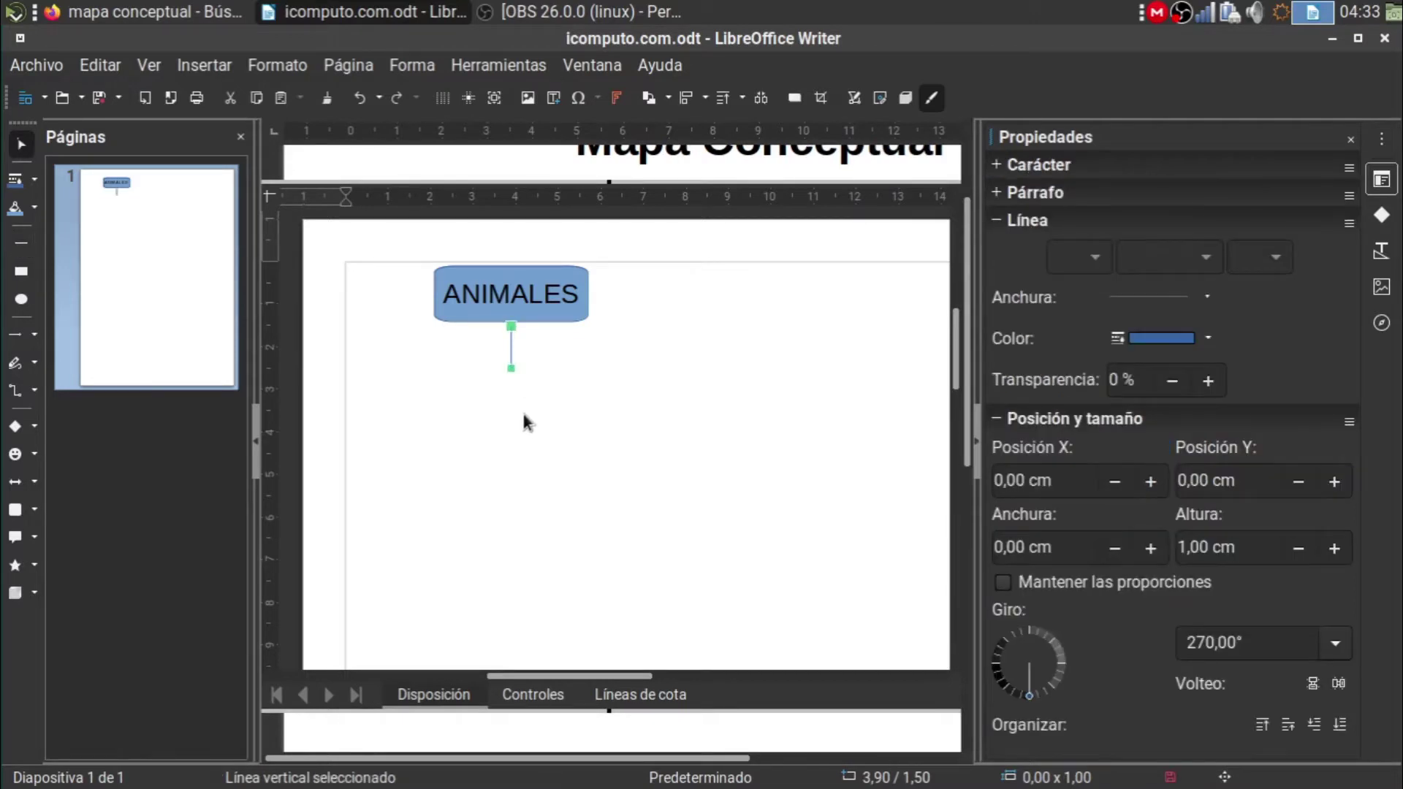
click(521, 409)
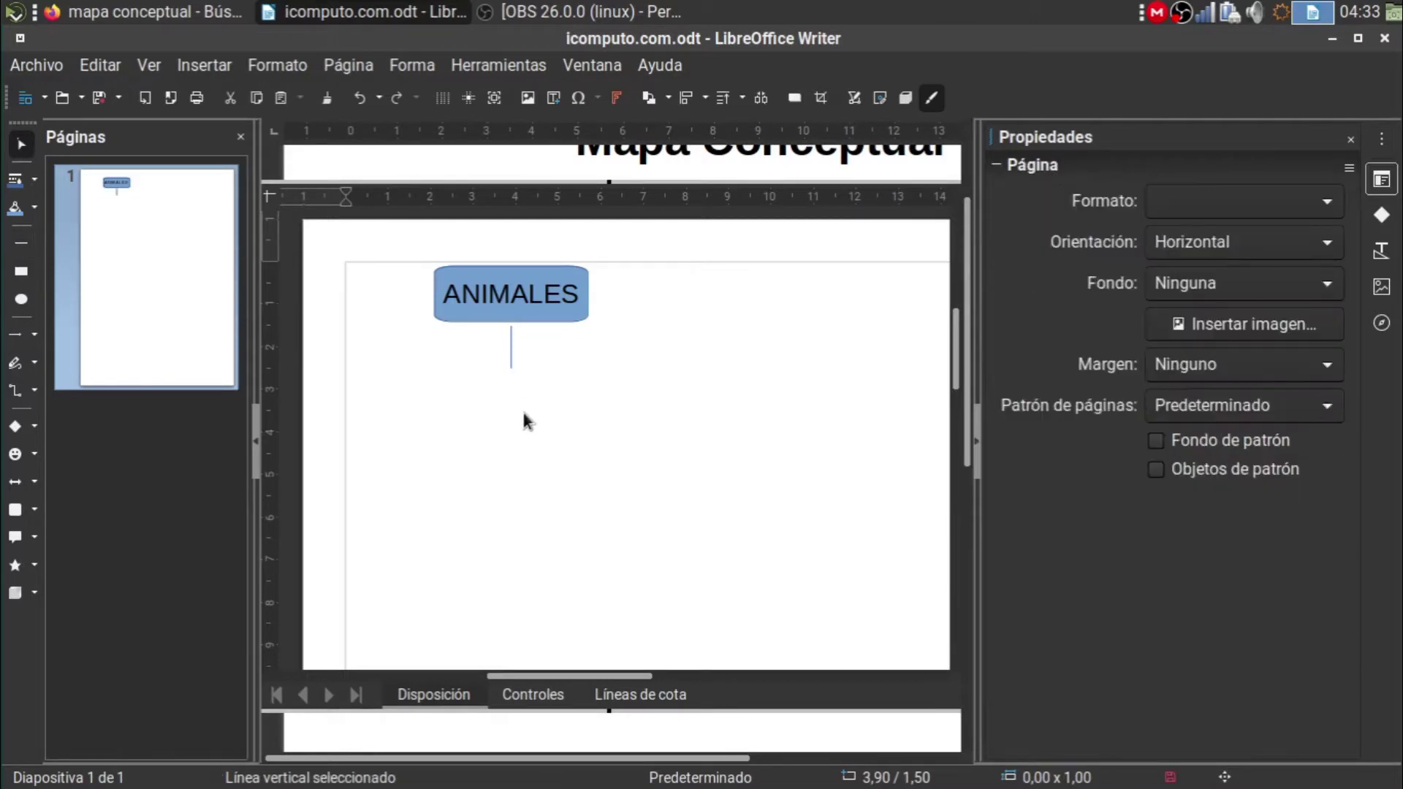
Add a text box about 3.8 cm wide below the vertical line with the text "Pueden ser"
click(554, 101)
drag(433, 377, 596, 402)
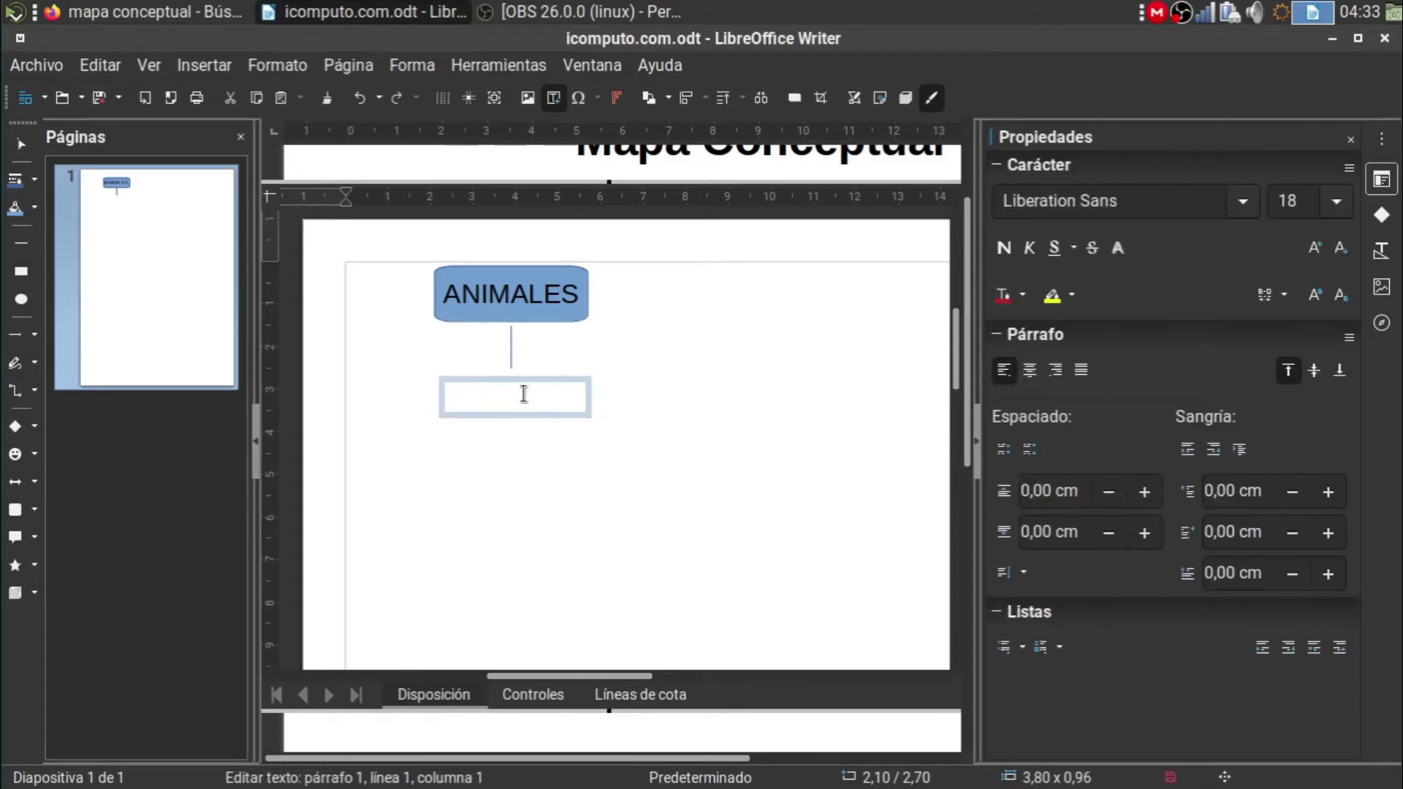
text(PUE)
key(BackSpace)
key(BackSpace)
text(pueden ser)
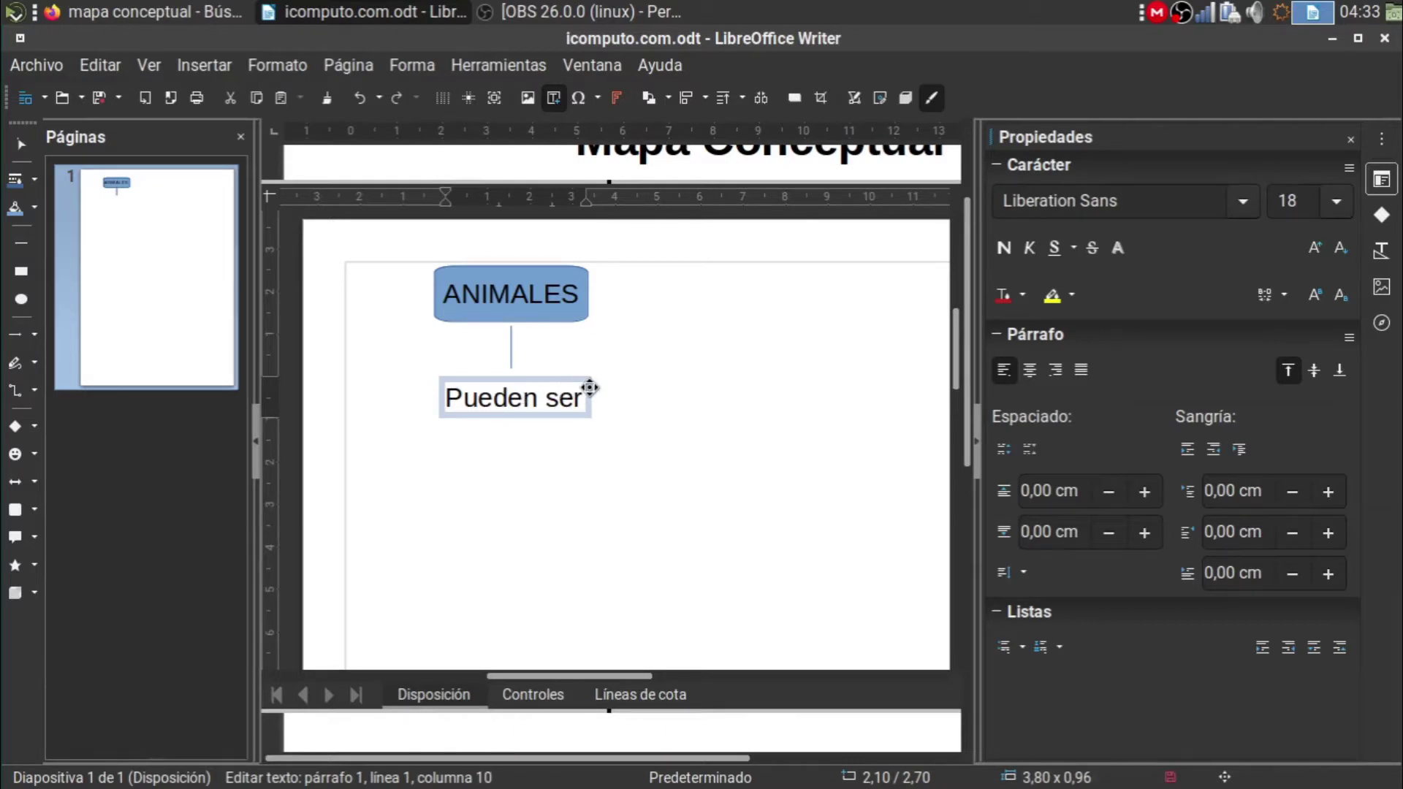
click(608, 389)
click(582, 381)
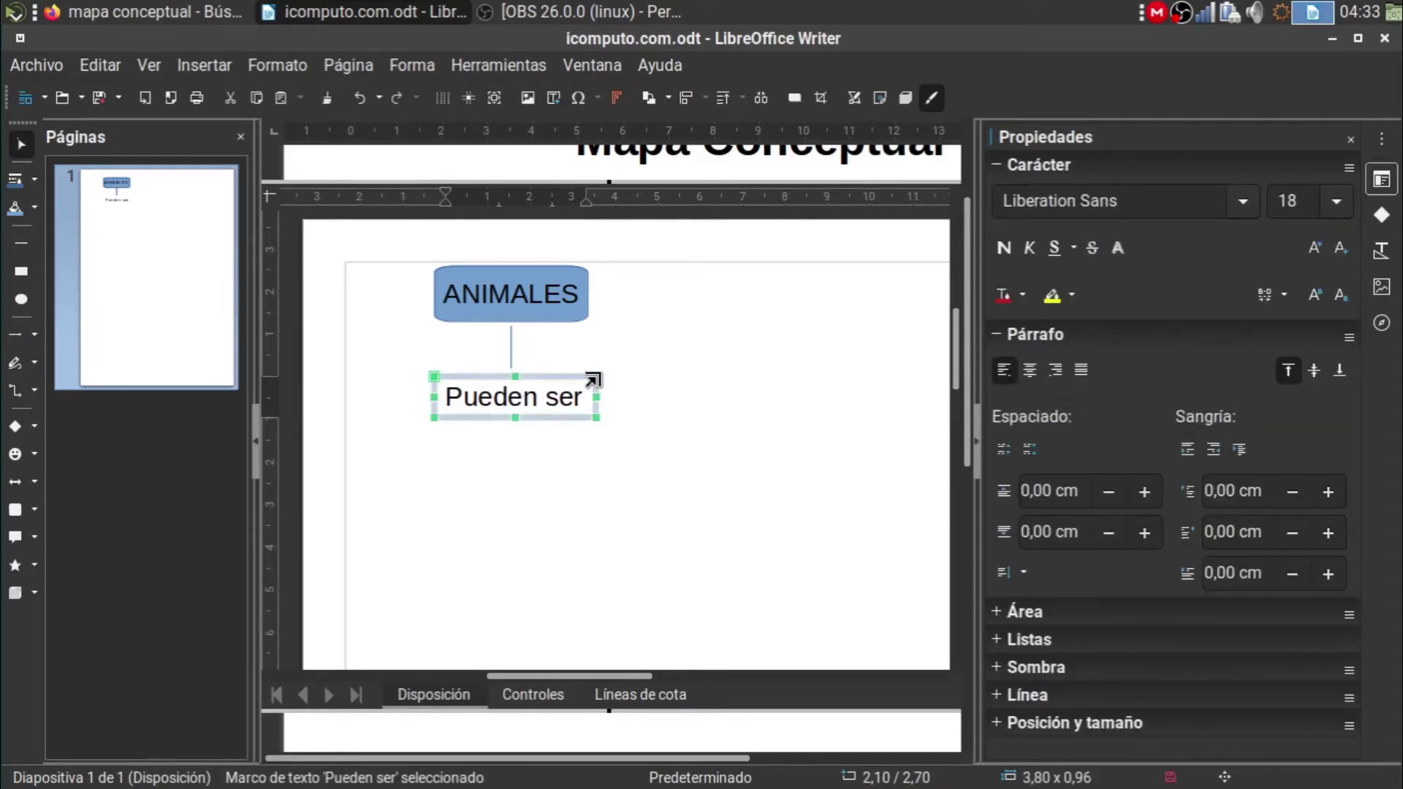
drag(589, 378, 588, 379)
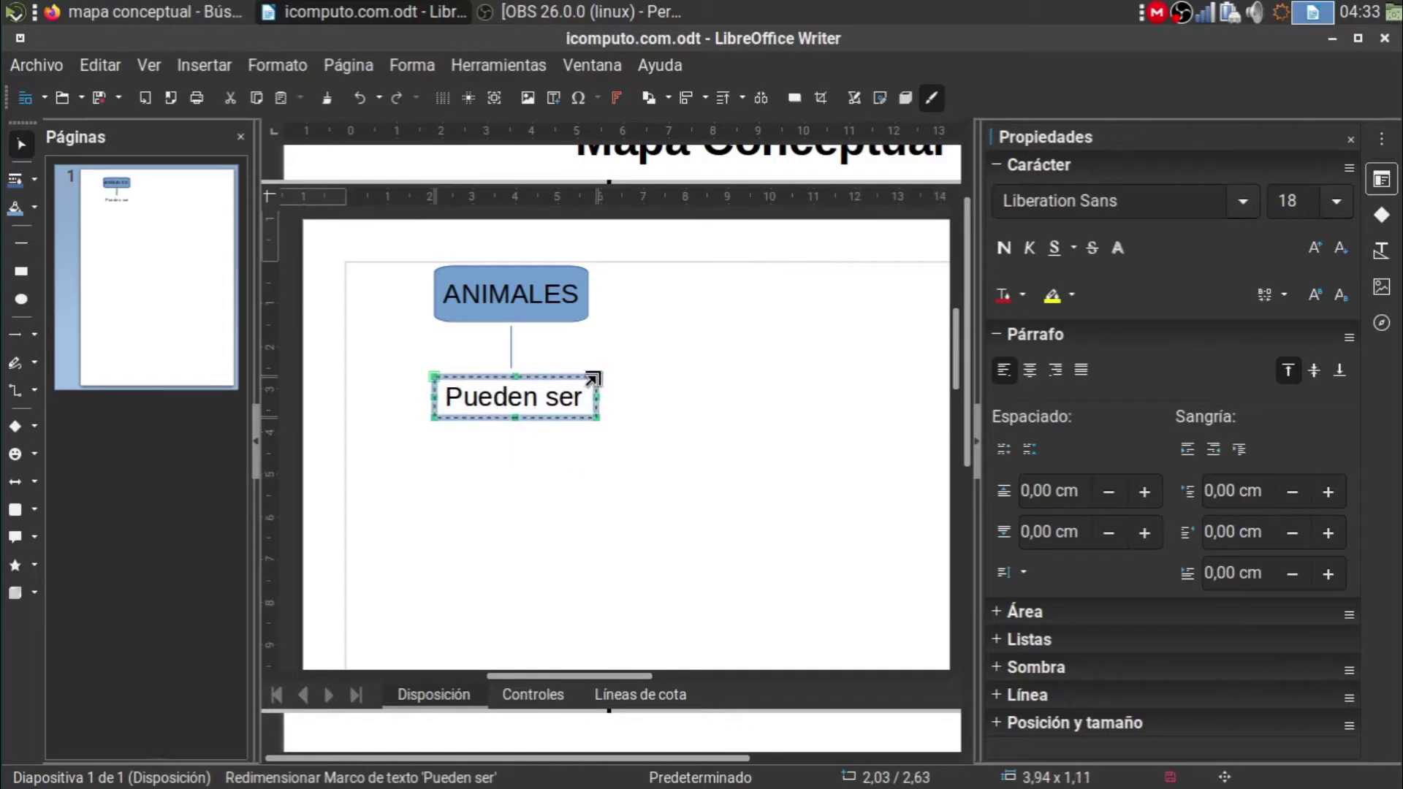
Set the font size of the "Pueden ser" text to 12
click(572, 397)
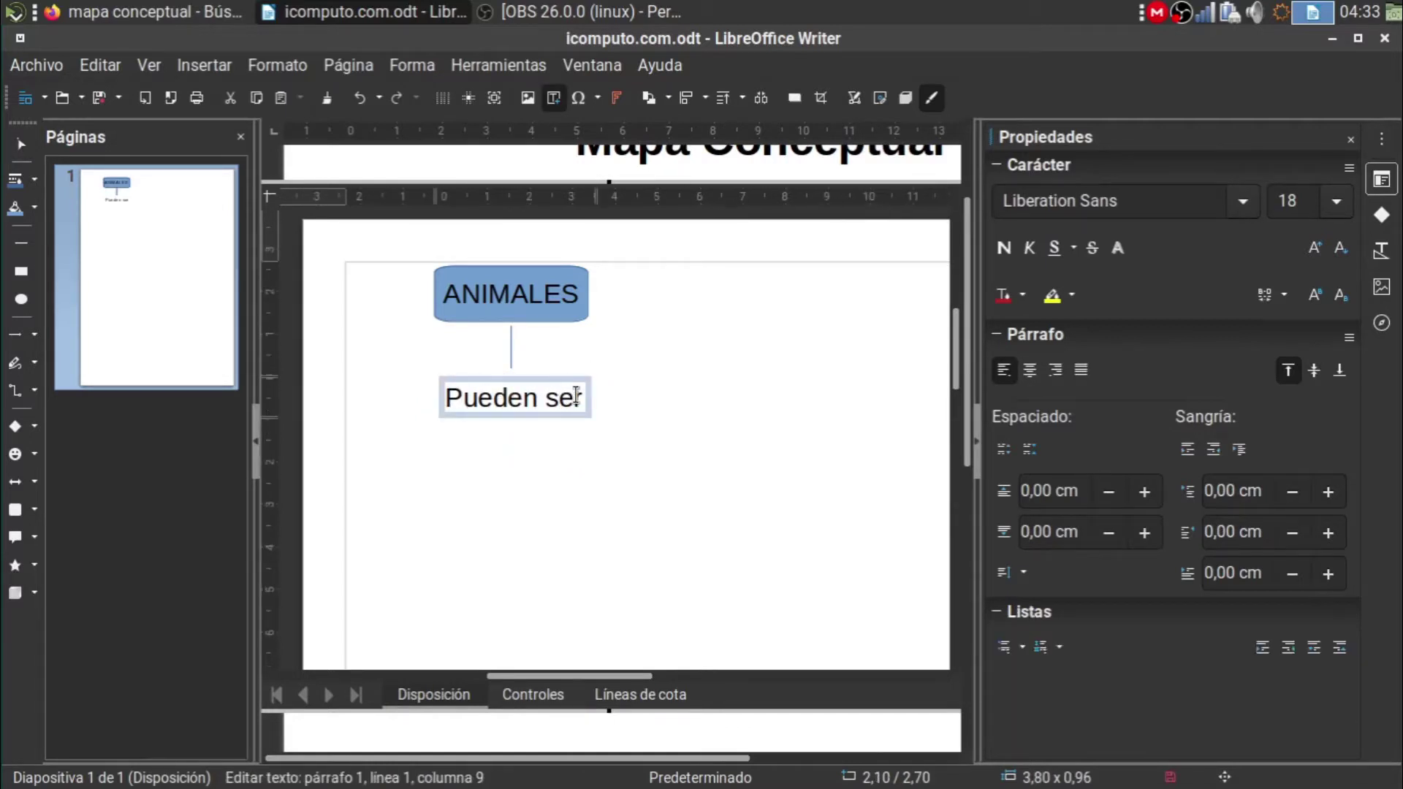
drag(580, 397, 451, 397)
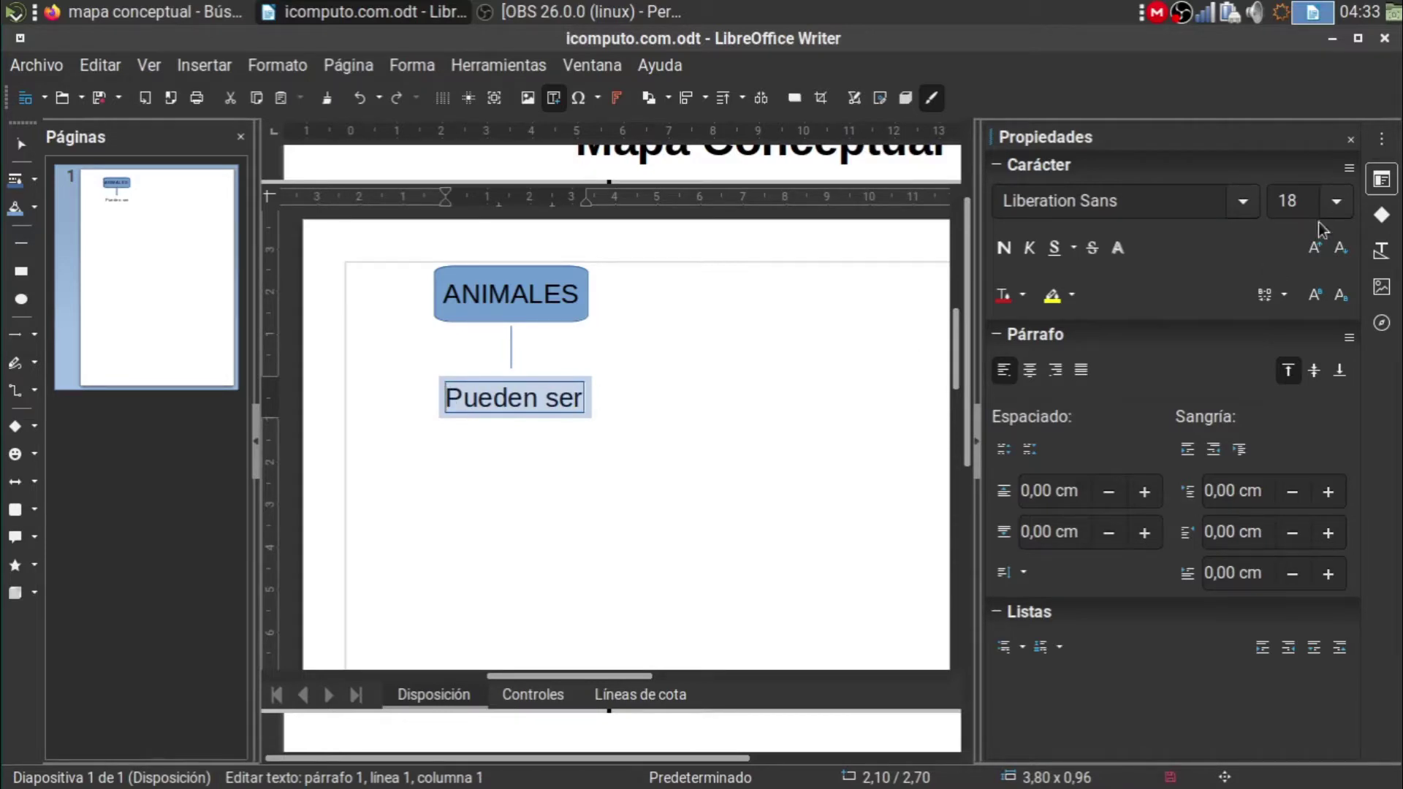
click(1337, 200)
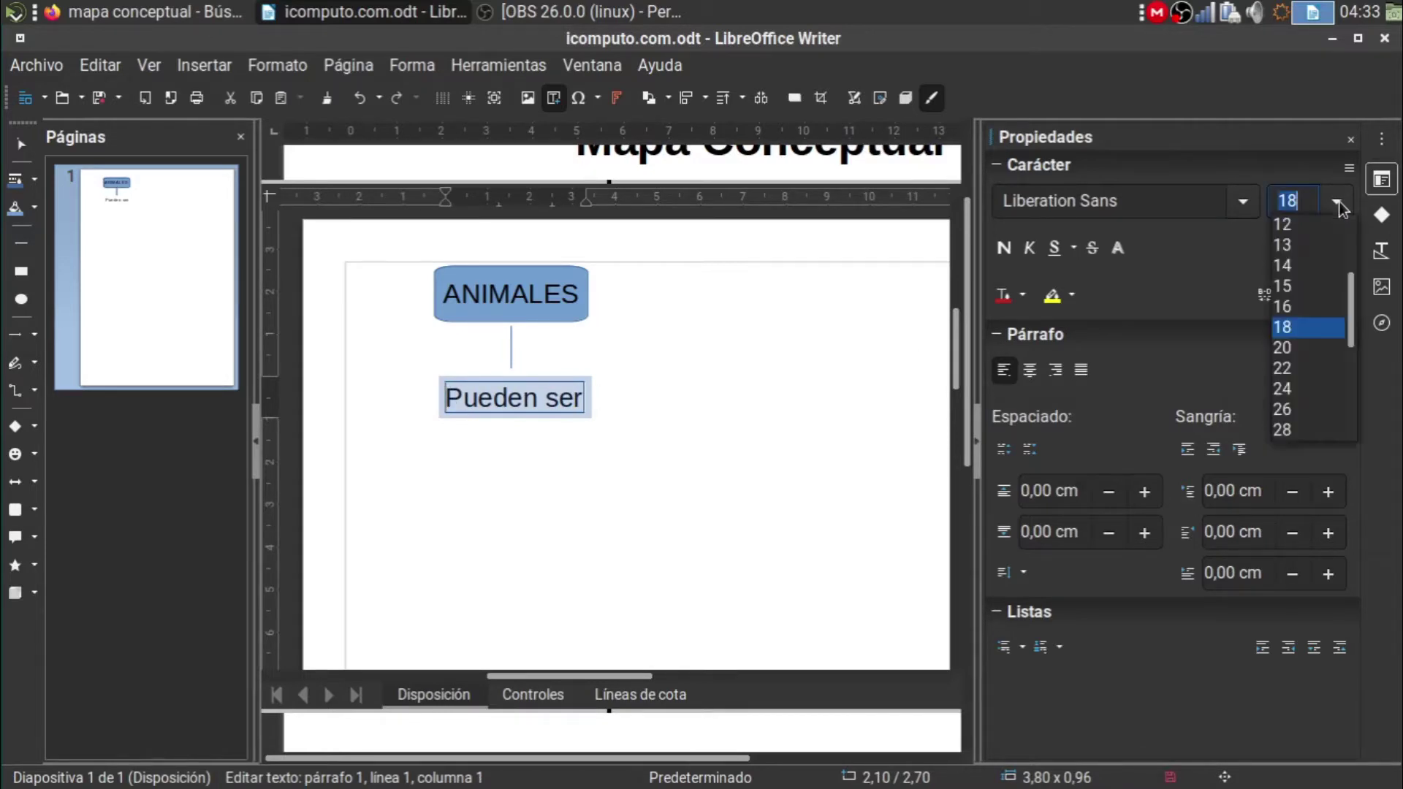
click(1294, 266)
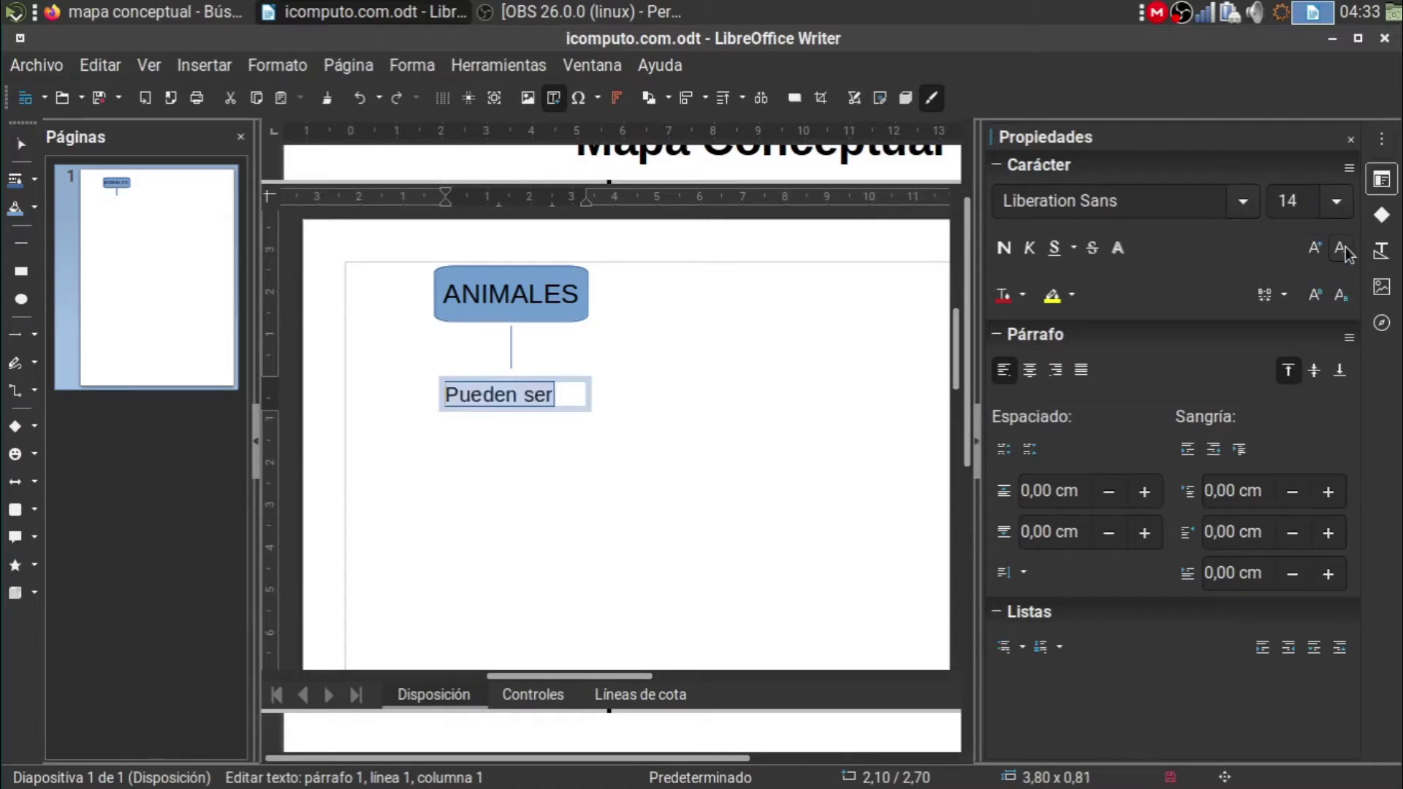
click(1349, 204)
click(1298, 279)
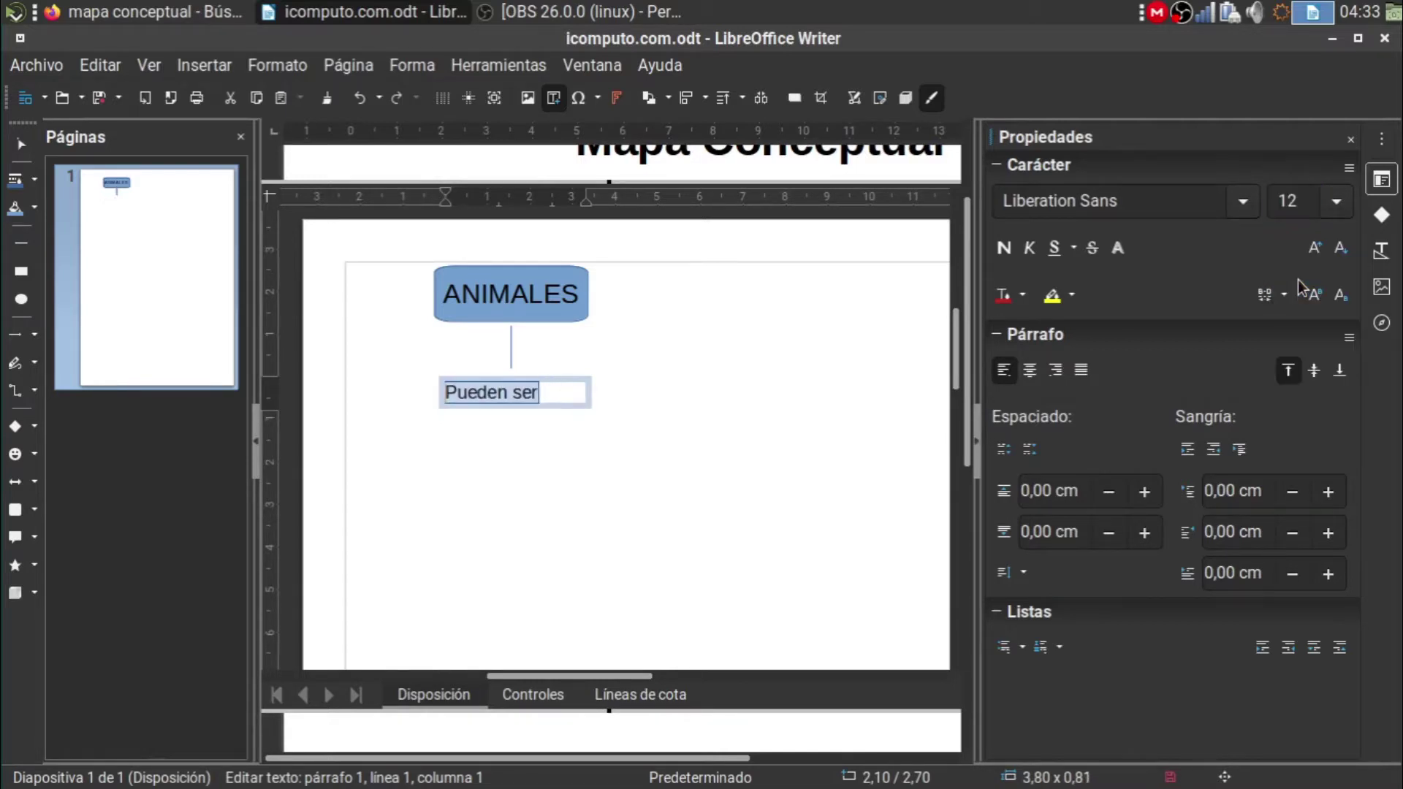
click(612, 393)
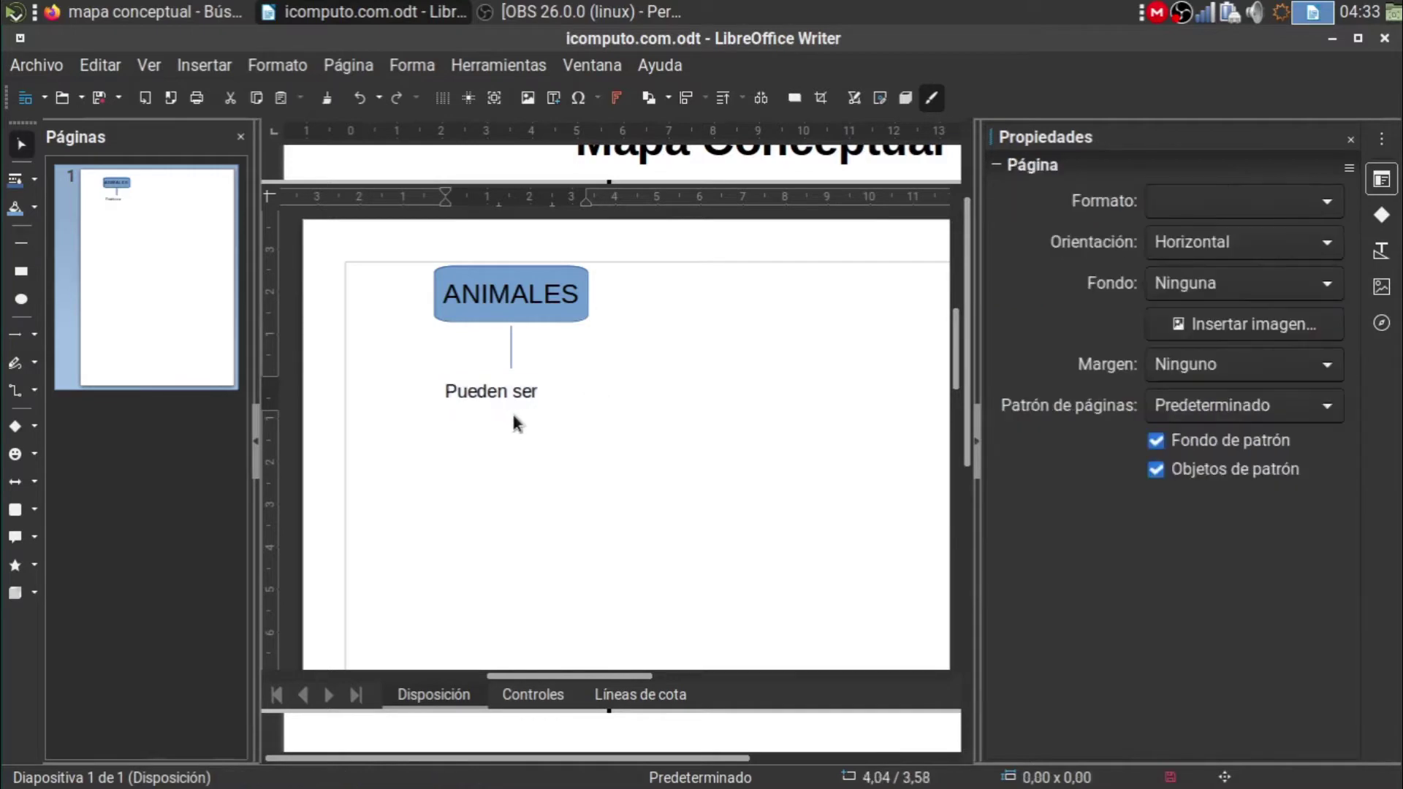
Narrow the "Pueden ser" text box to about 2.8 cm and centre it at the lower end of the vertical line
click(482, 393)
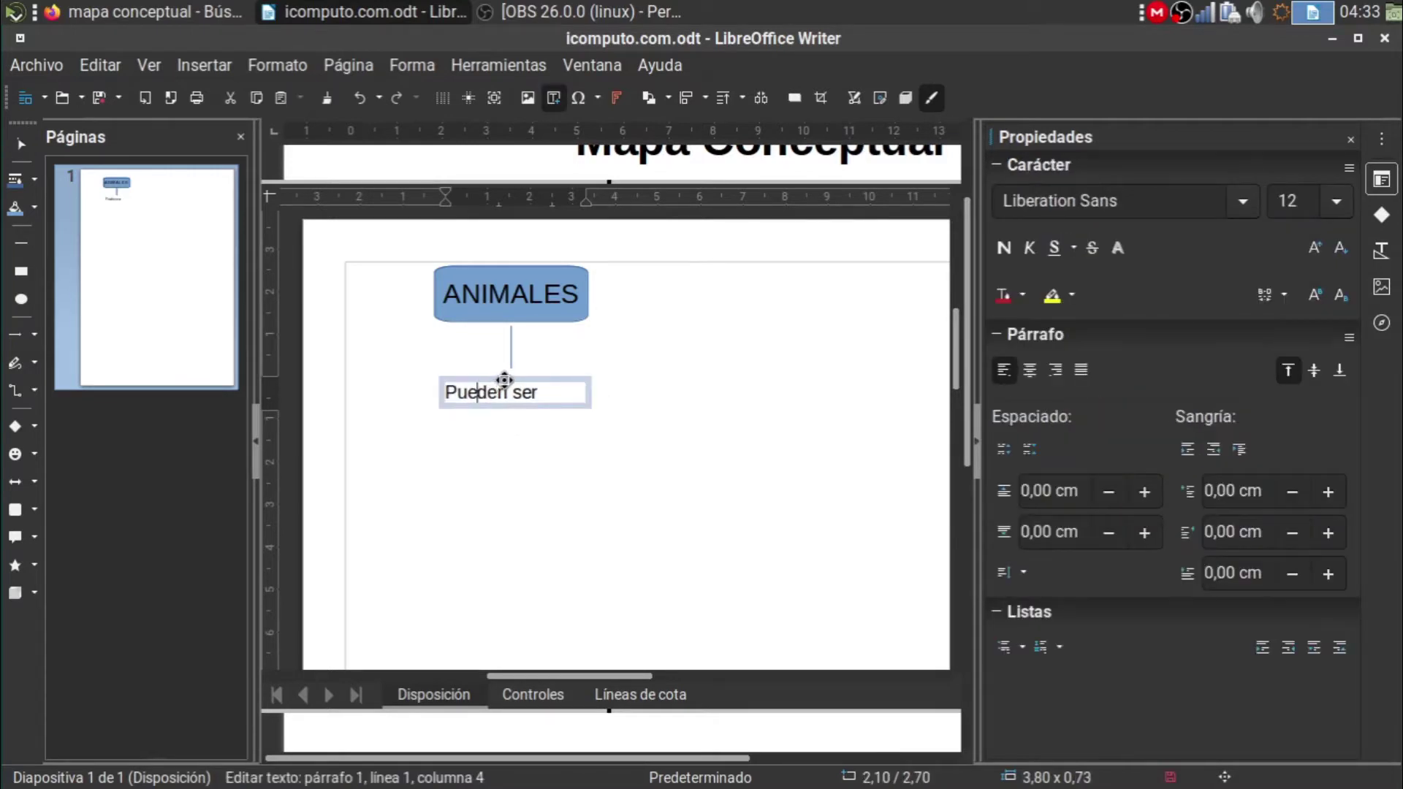
click(589, 391)
drag(596, 392, 519, 374)
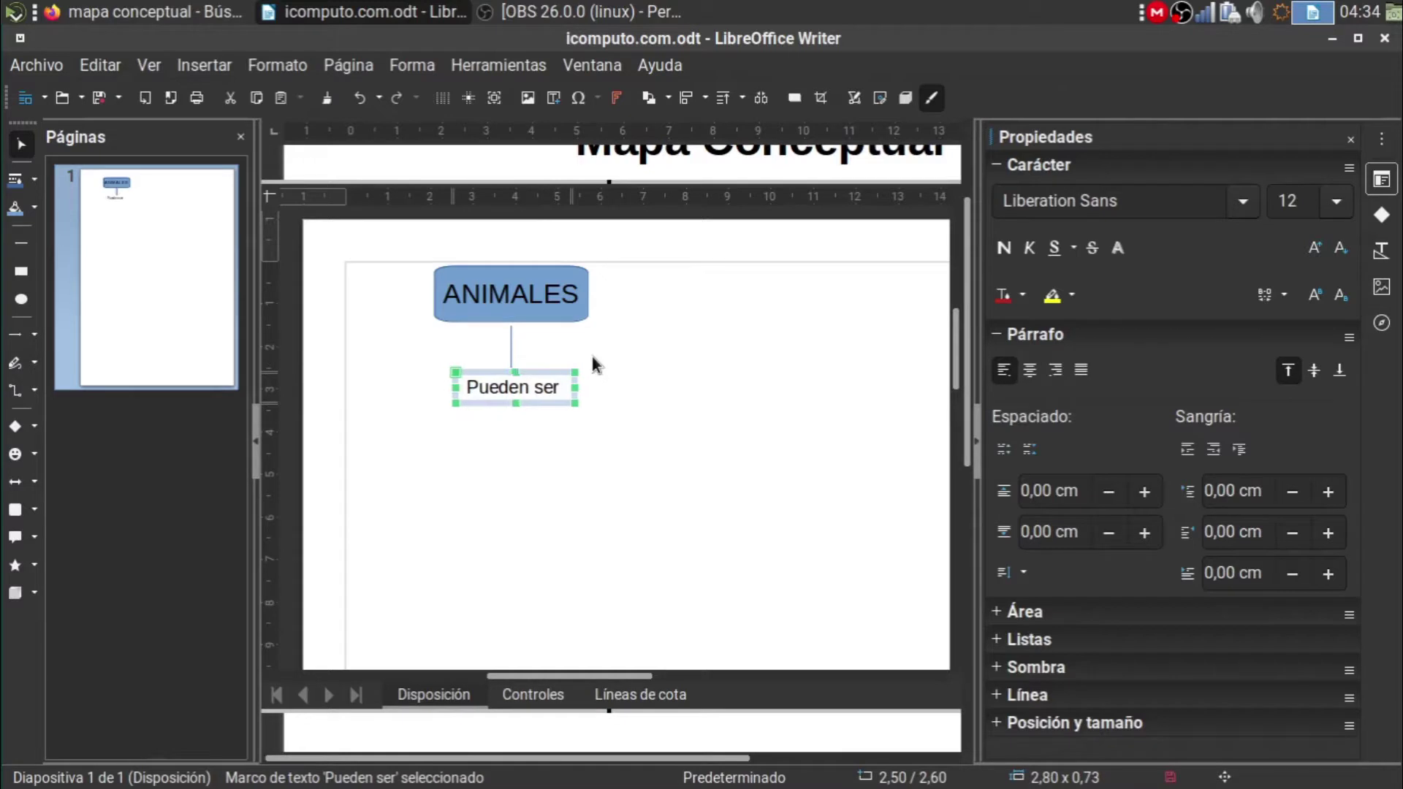
key(Up)
key(Up)
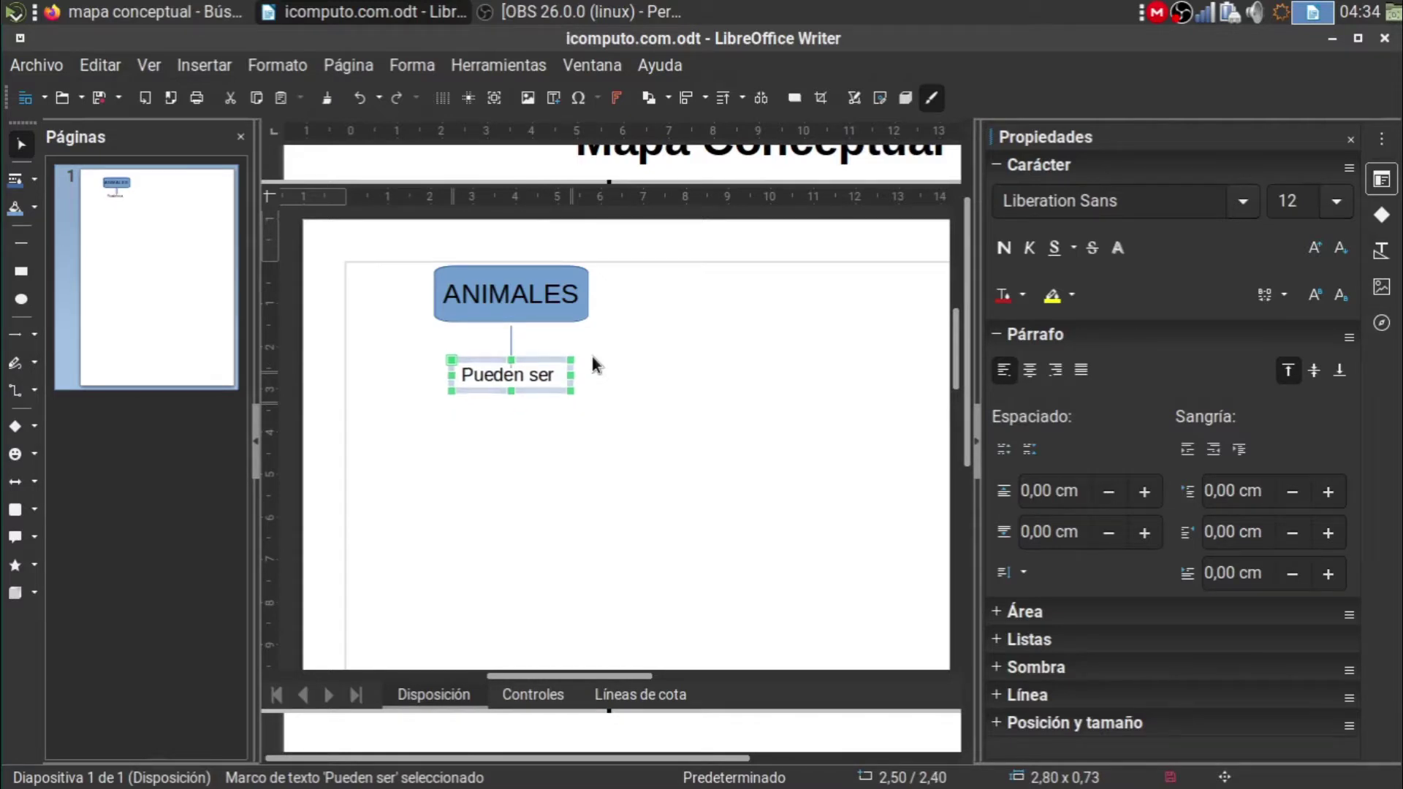
key(Up)
click(592, 359)
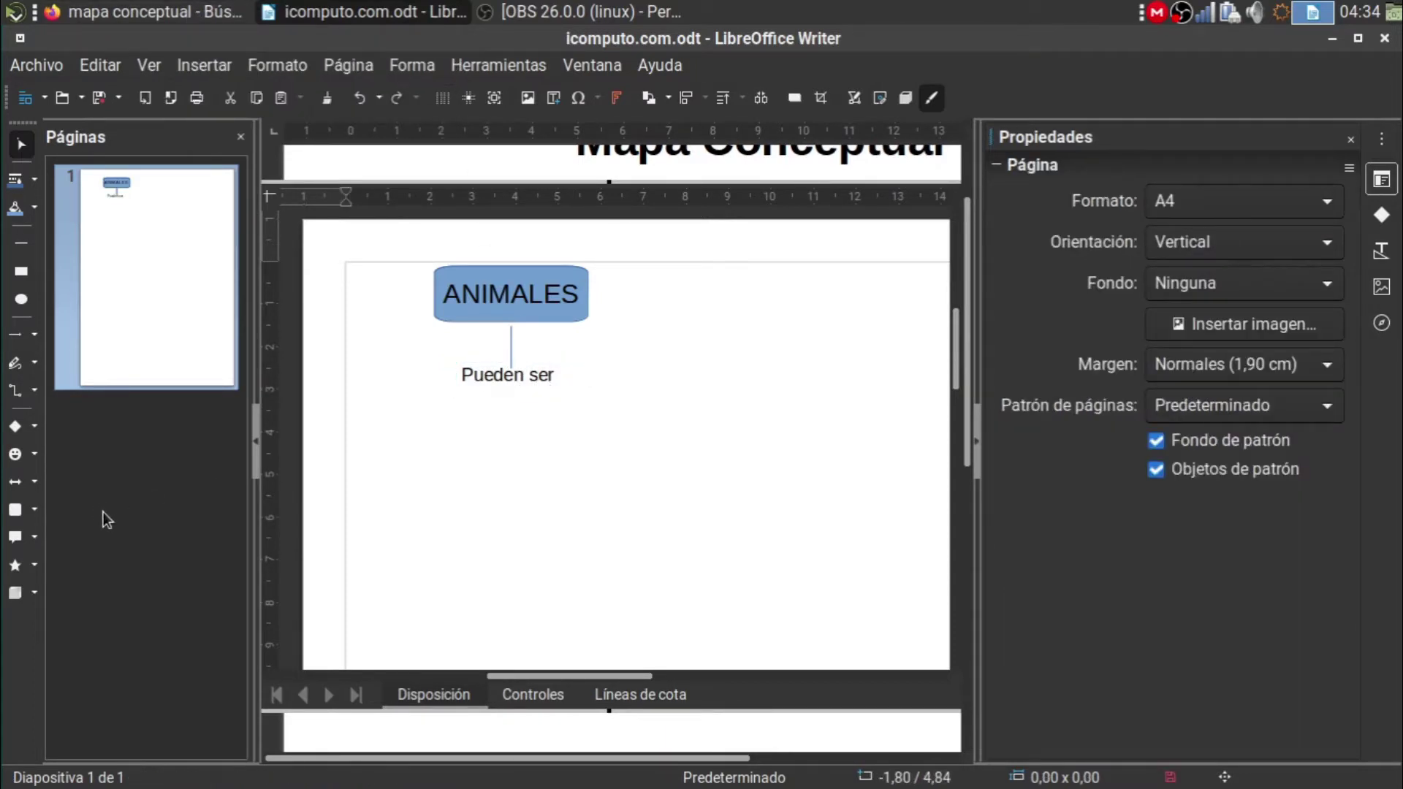
Draw a rounded rectangle about 3.4 cm wide and 1.1 cm high below and to the left of "Pueden ser"
click(35, 509)
click(84, 520)
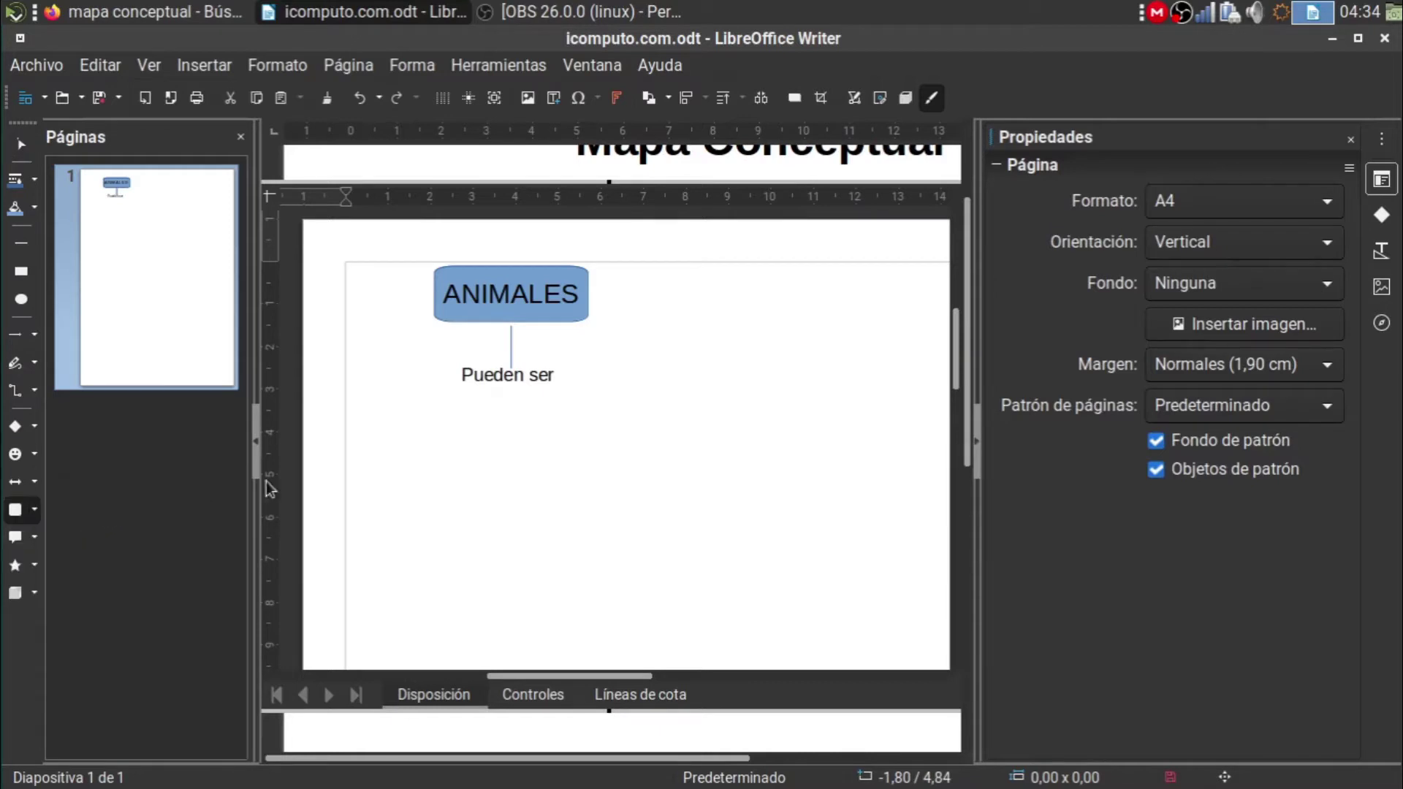
drag(353, 418, 481, 468)
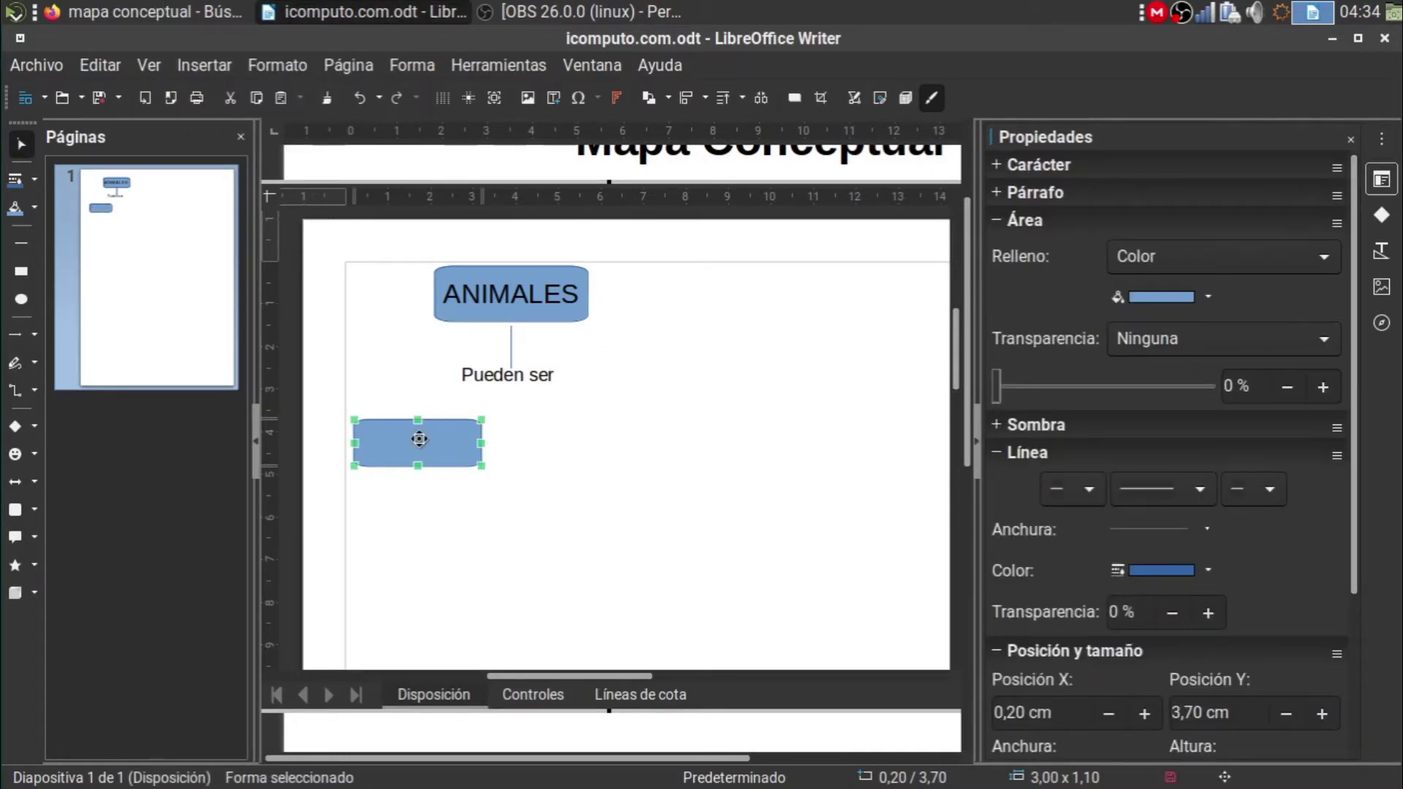
drag(476, 439, 493, 438)
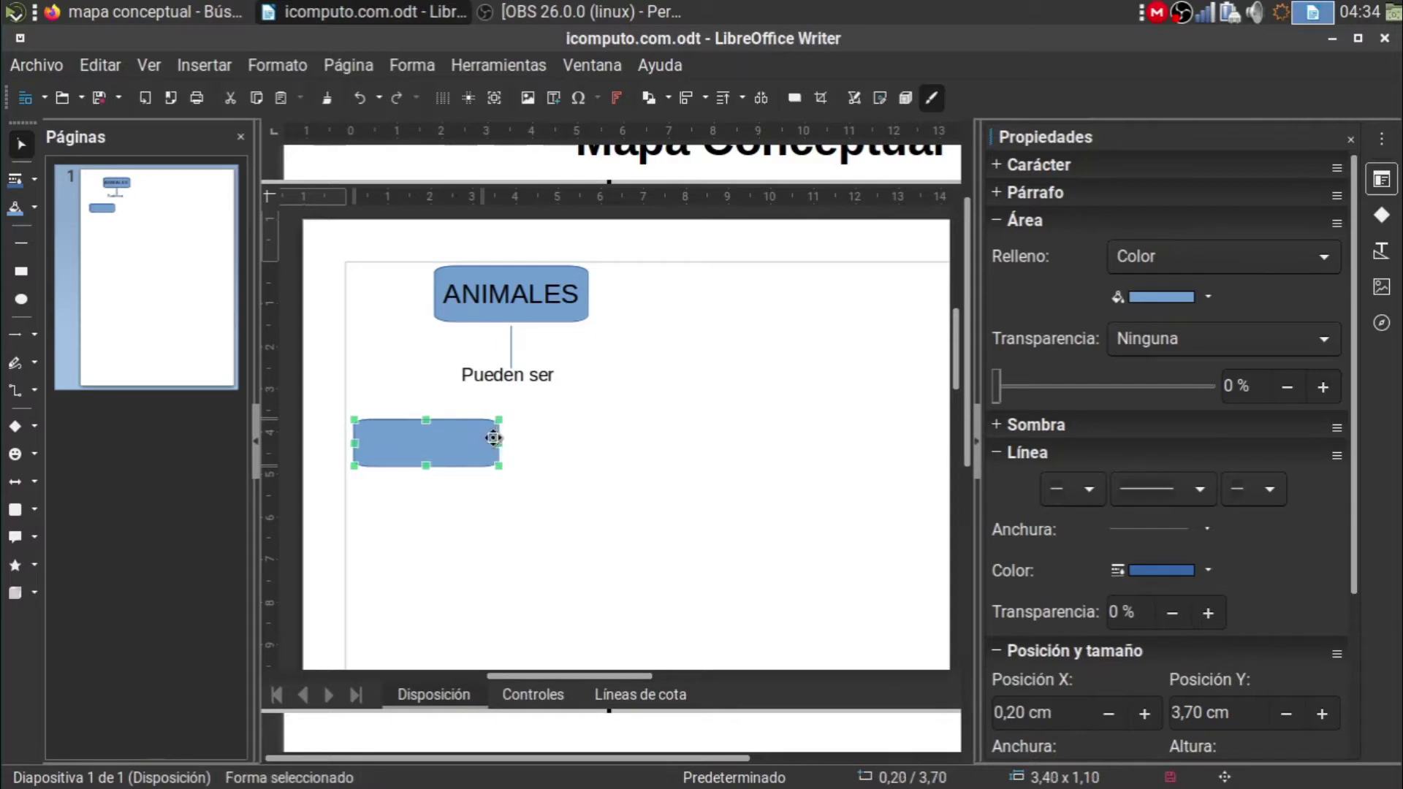
Label the new rounded rectangle "VERTEBRADOS"
double_click(413, 439)
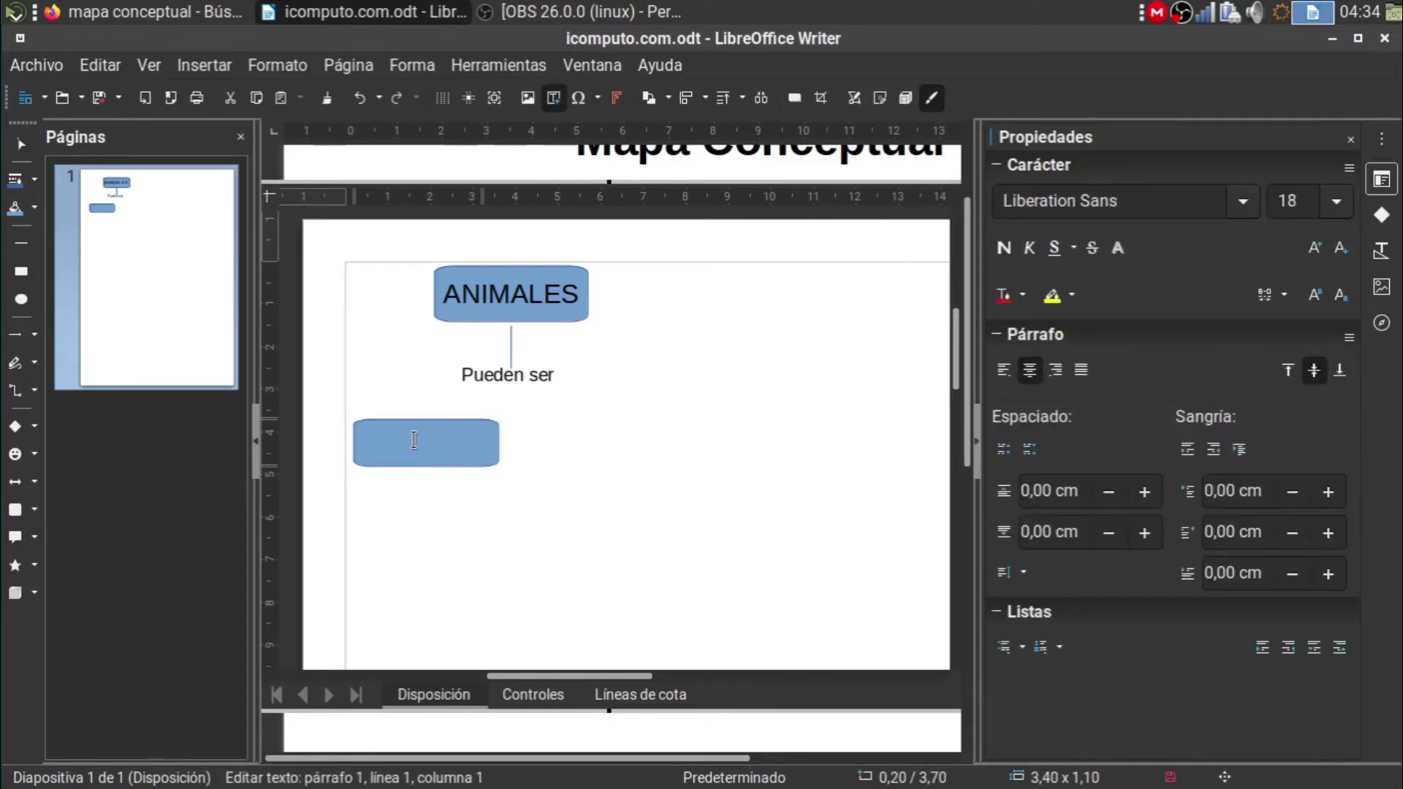
text(VERTE)
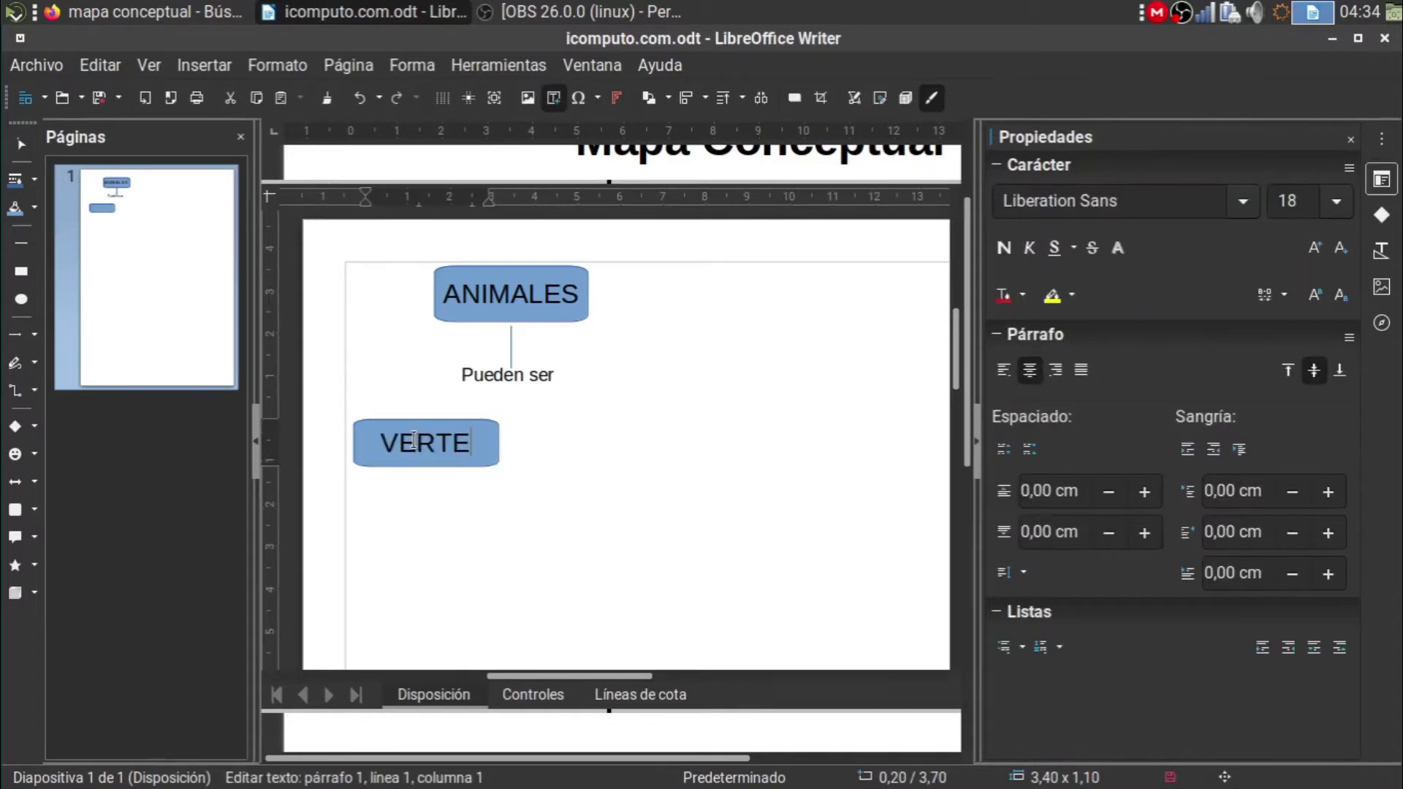
text(BRADOS)
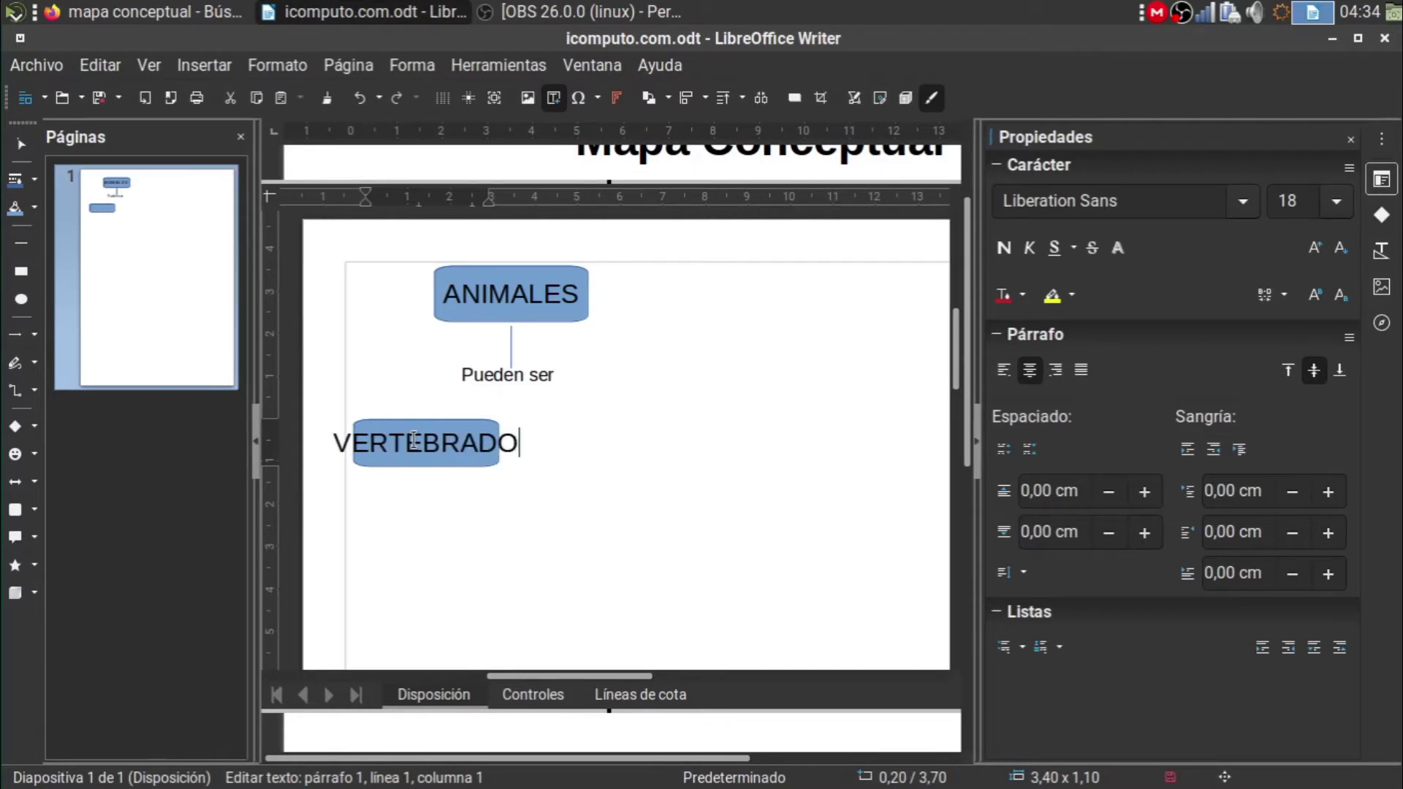
key(Return)
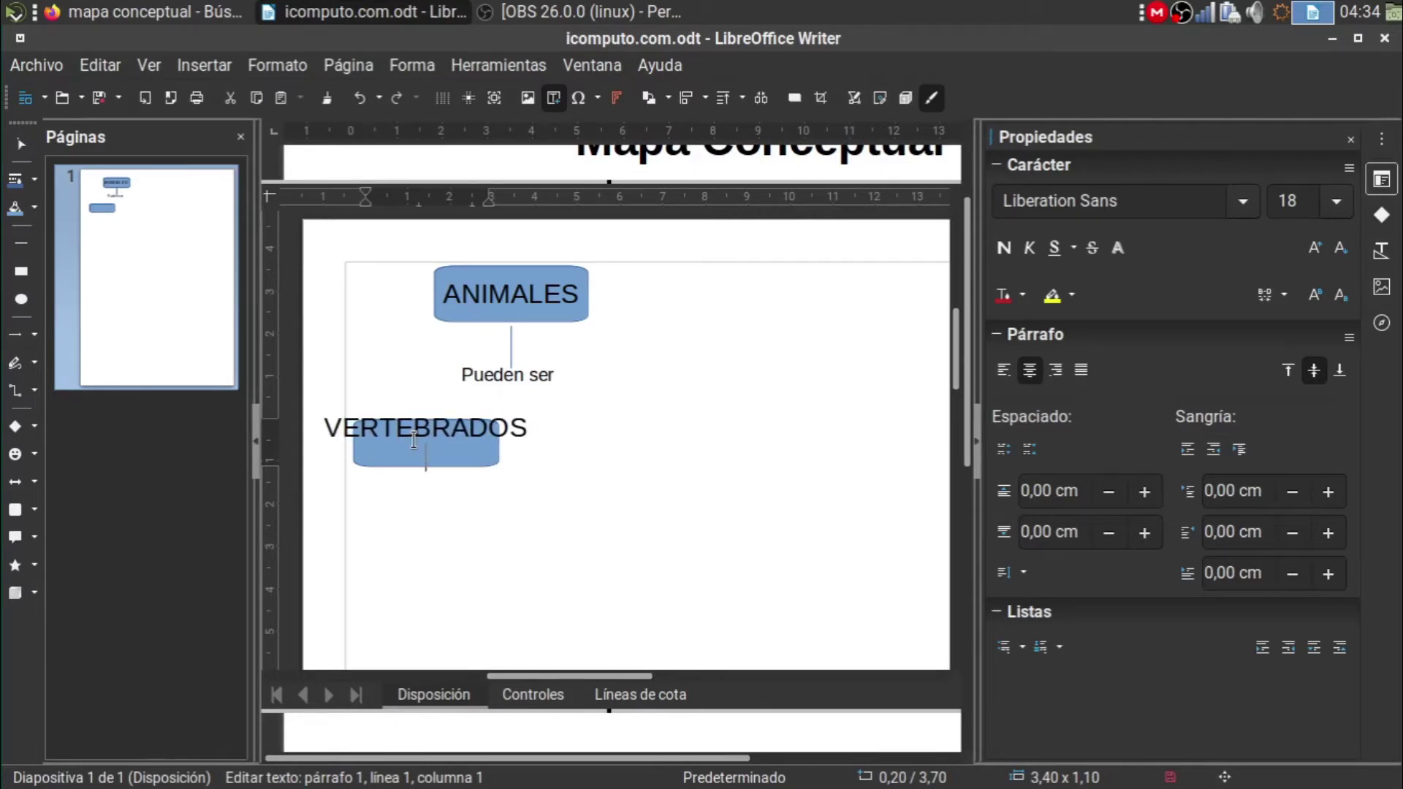
key(BackSpace)
mouse_move(186, 11)
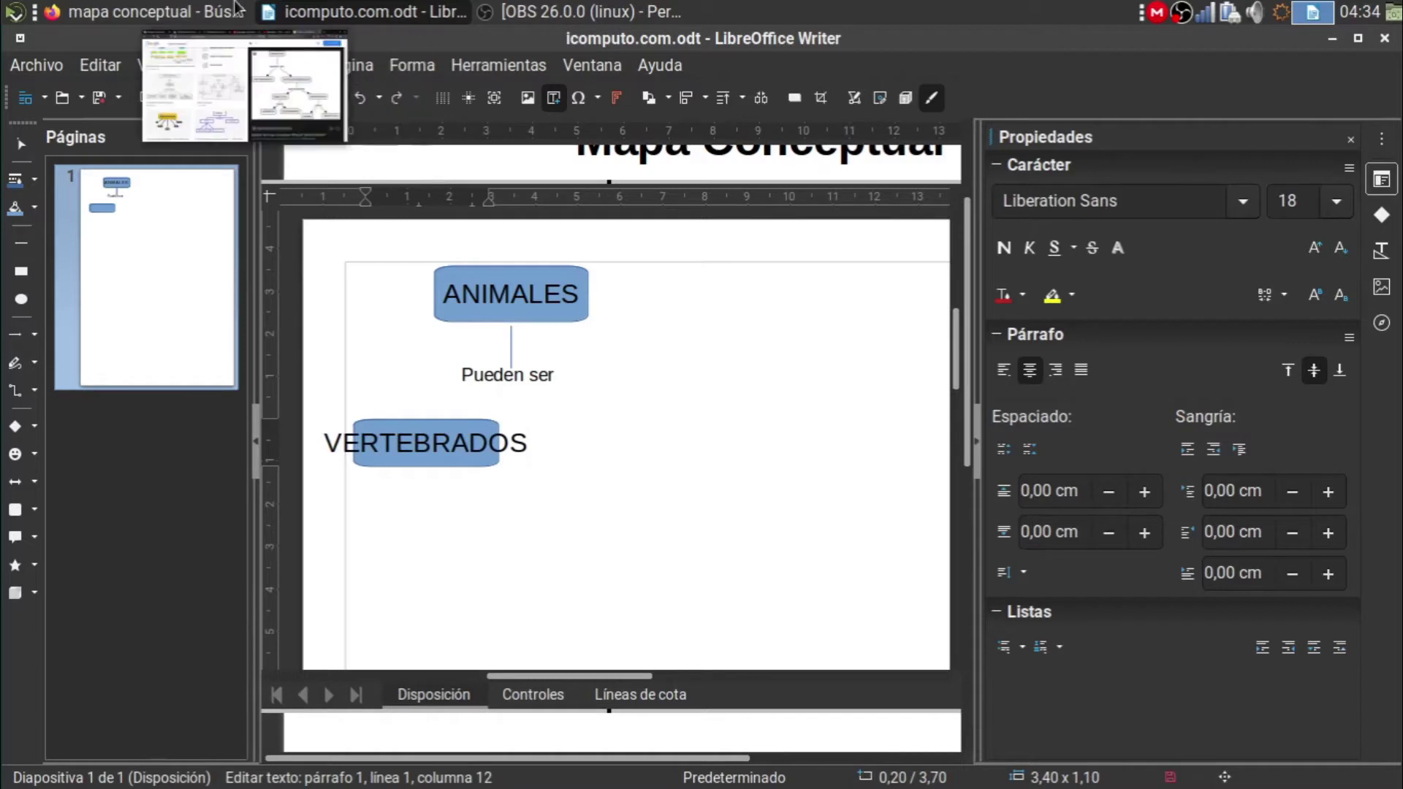
Enlarge the VERTEBRADOS box to about 5.1 cm wide and 1.5 cm high so its text fits inside
click(489, 425)
drag(498, 465, 579, 470)
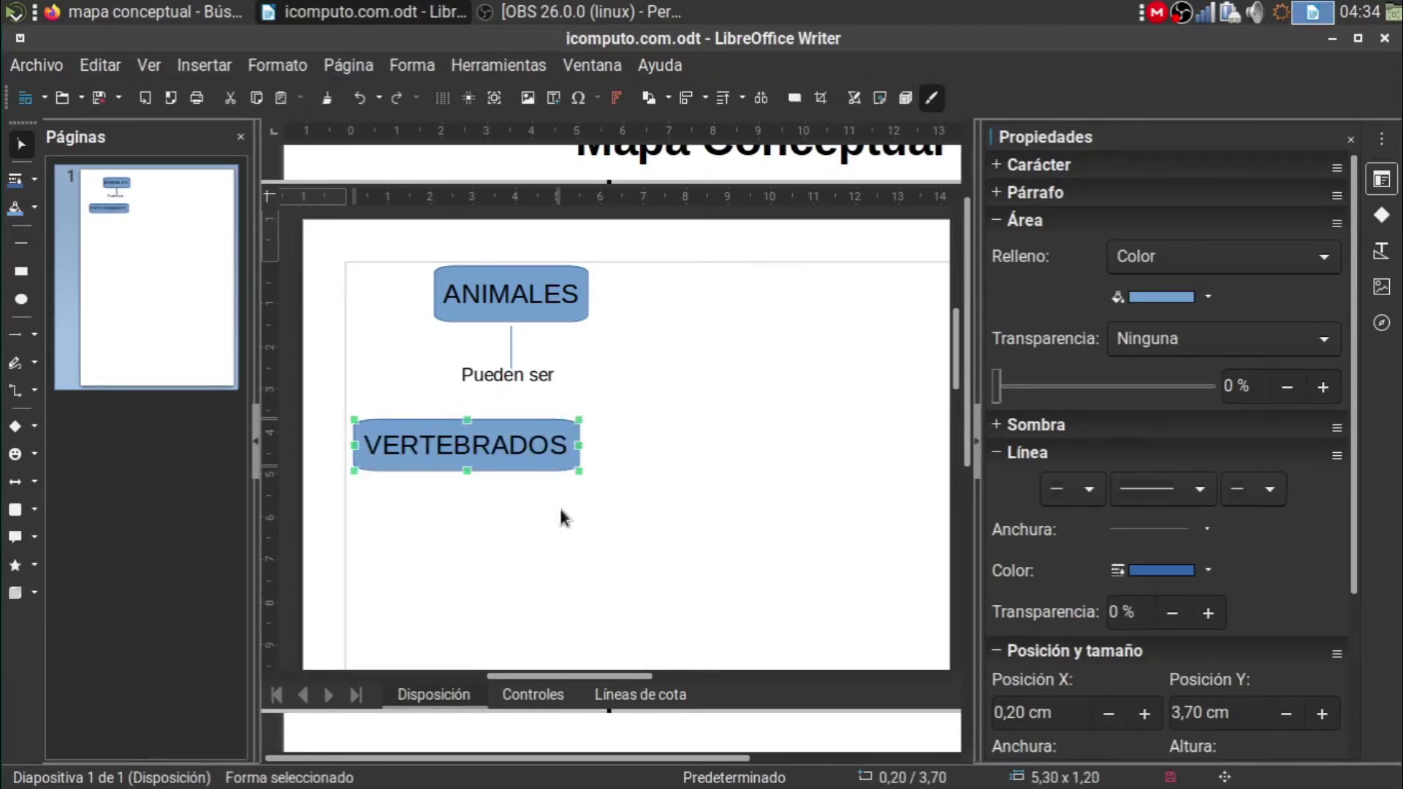
drag(576, 420, 503, 421)
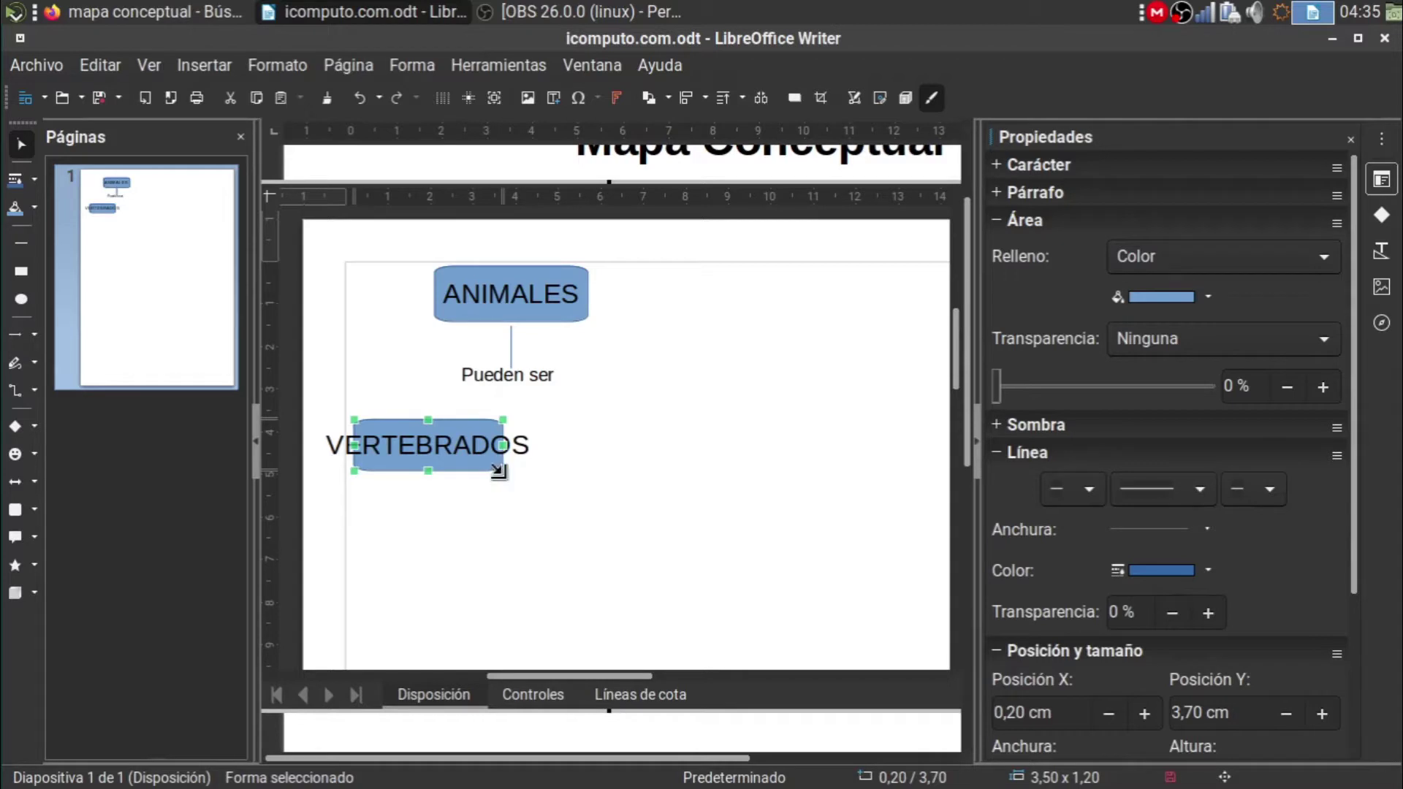
drag(498, 469, 569, 483)
Set the font size of the VERTEBRADOS text to 16
double_click(537, 455)
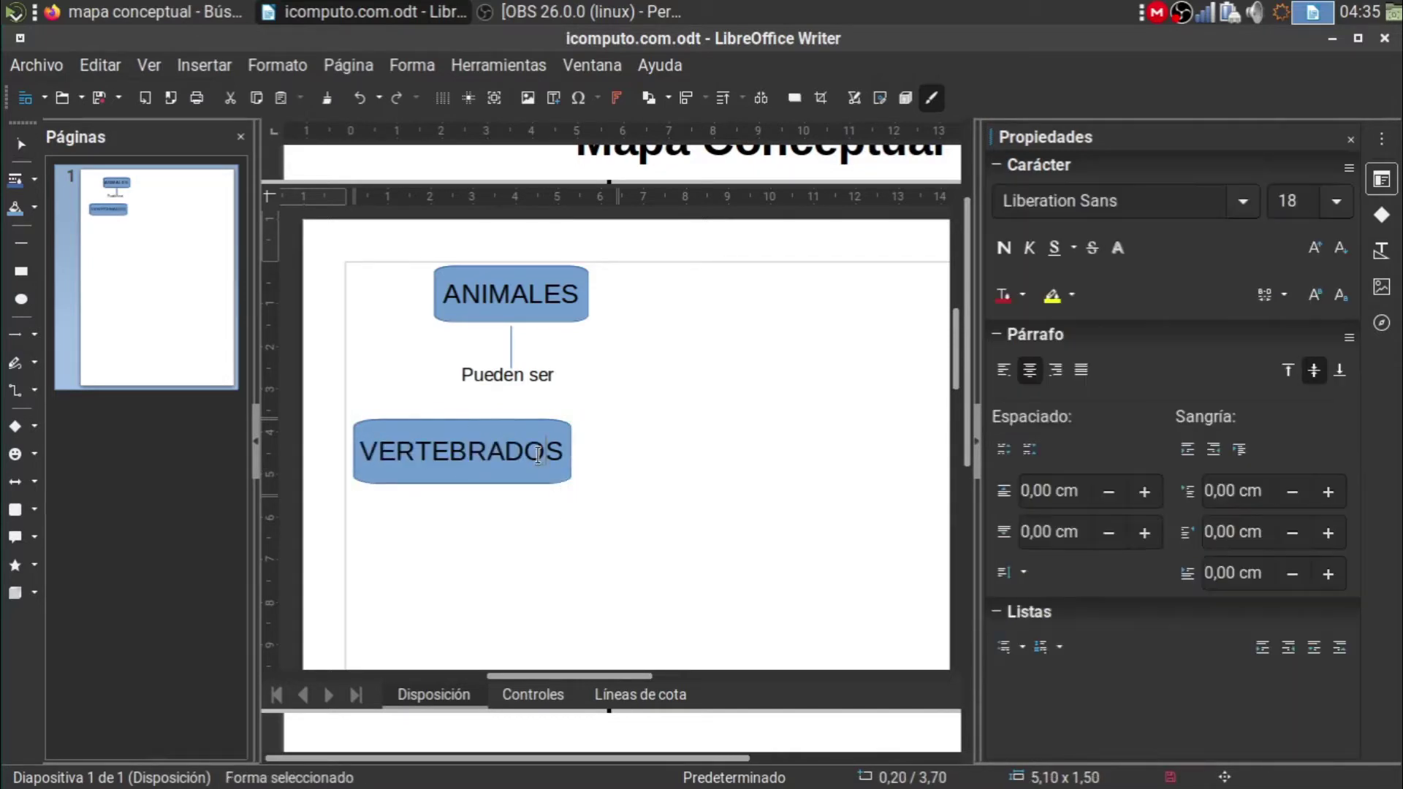
double_click(537, 454)
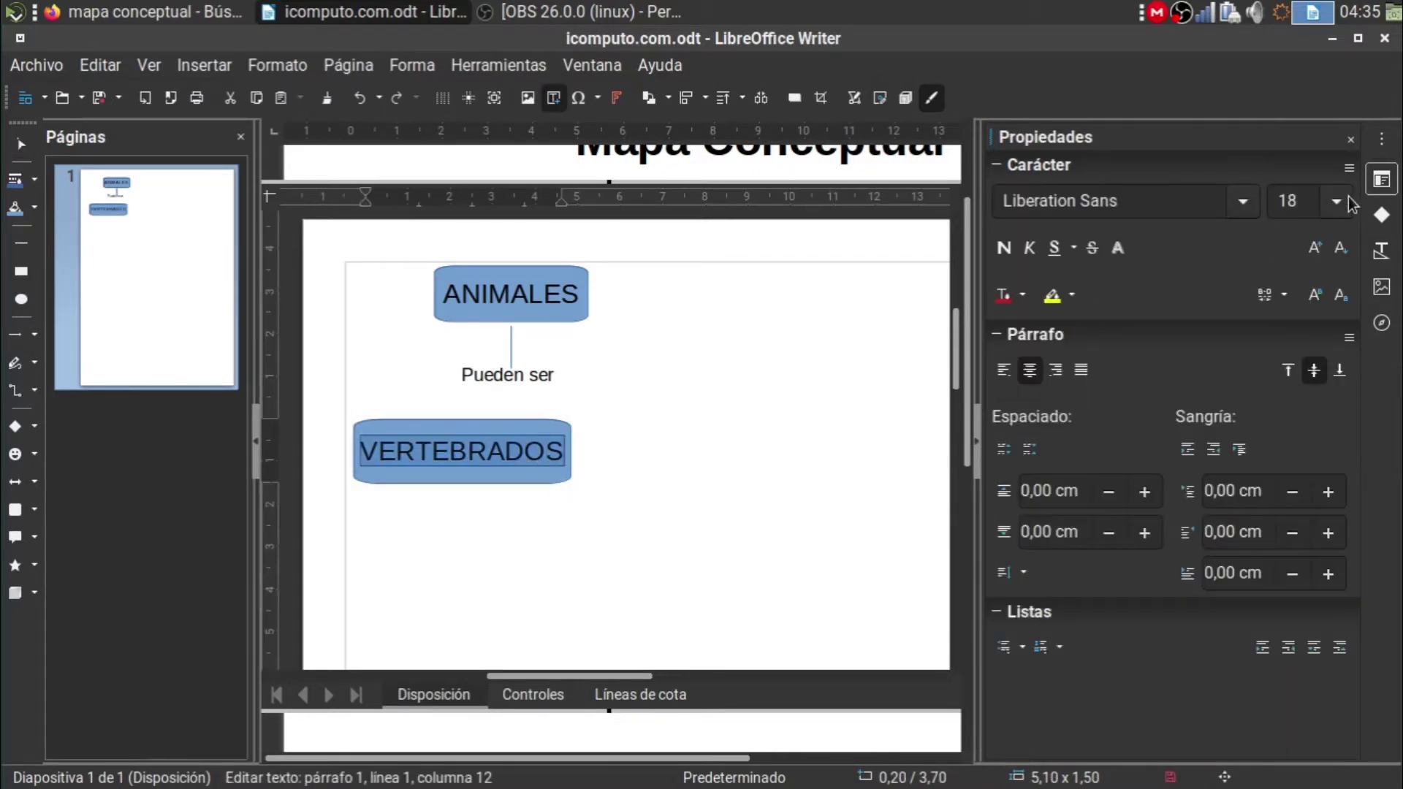
click(1348, 202)
click(1299, 306)
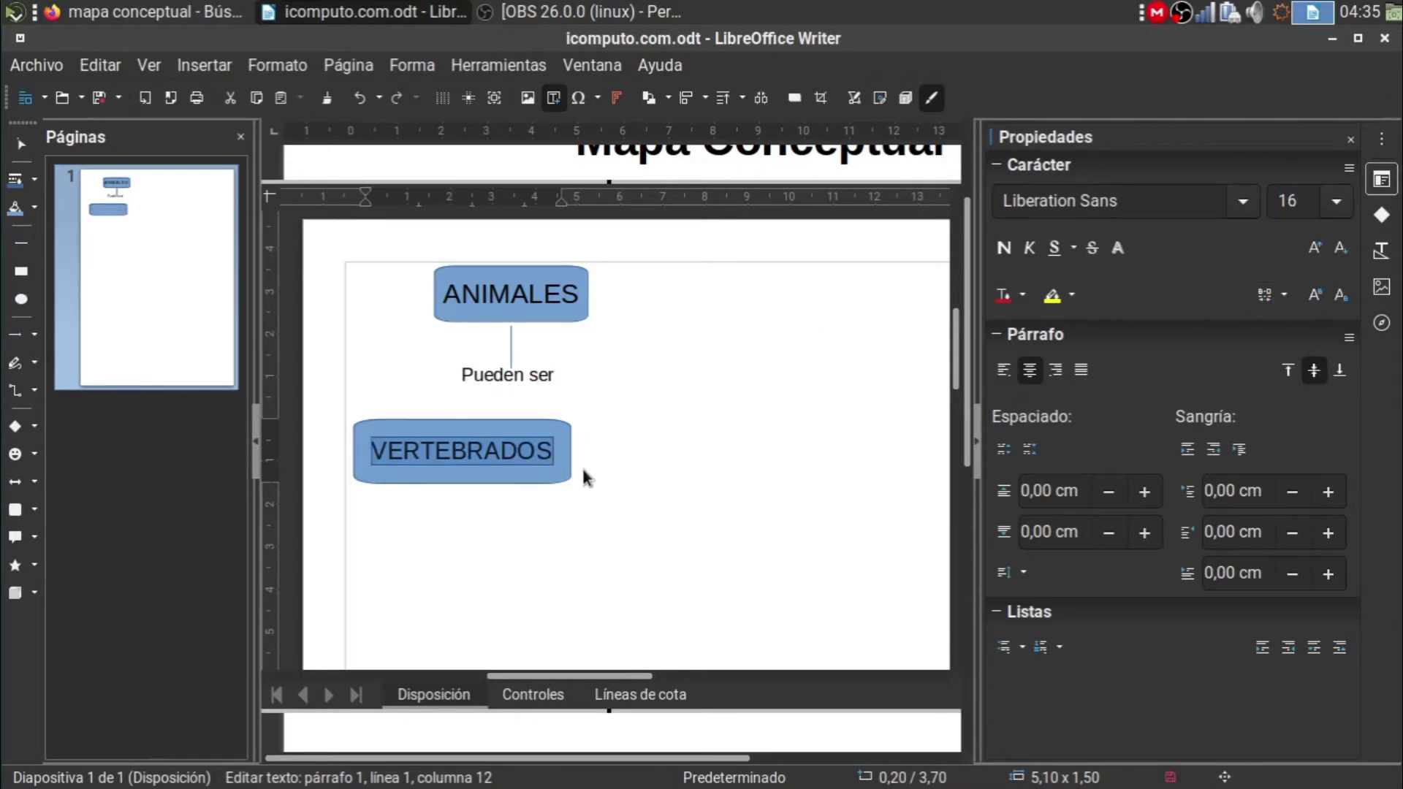
Shrink the VERTEBRADOS box to about 4.8 cm wide and 1 cm high
click(512, 510)
click(558, 475)
drag(570, 483, 550, 457)
click(512, 510)
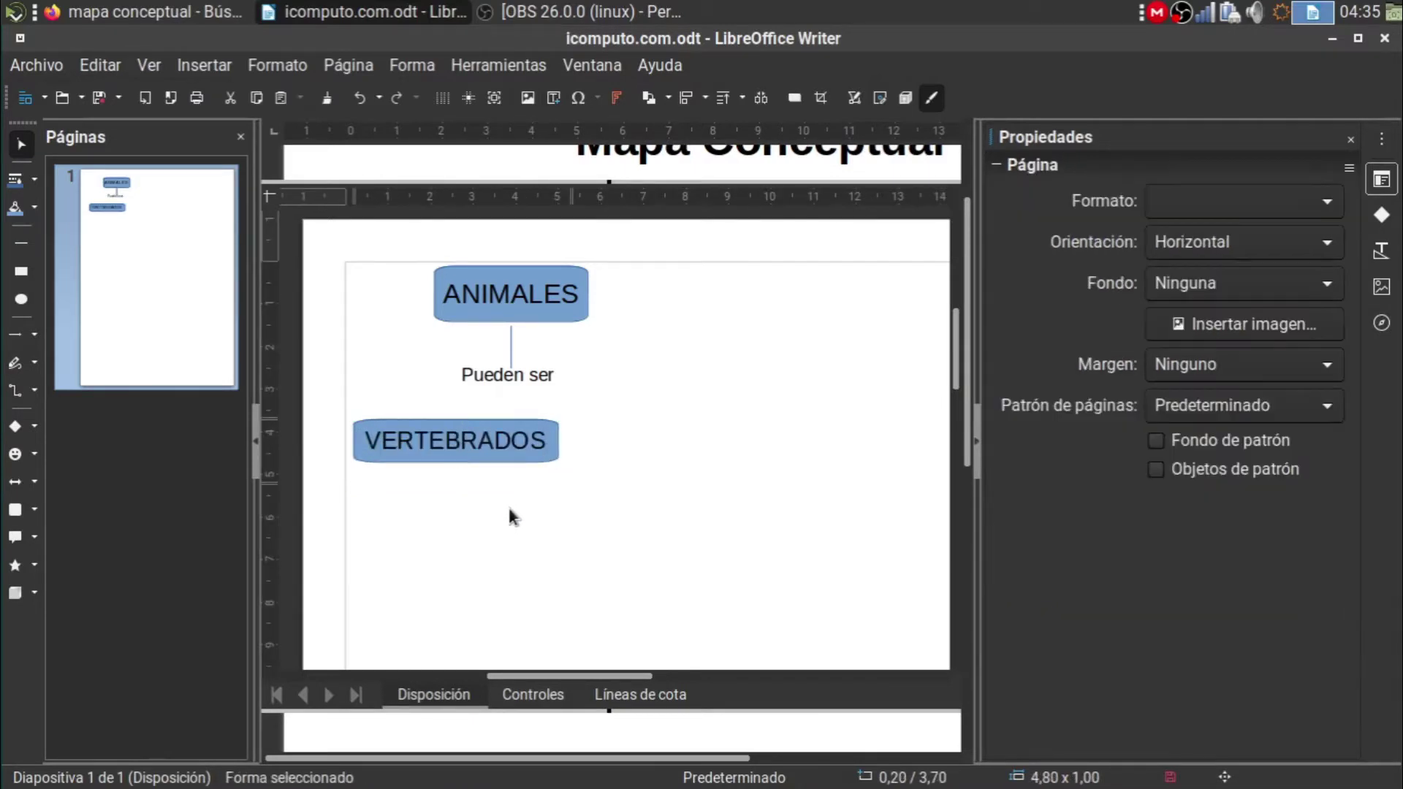
Move the VERTEBRADOS box left and slightly down to about X -0.5 cm, Y 3.9 cm
drag(480, 427, 454, 444)
drag(456, 437, 453, 432)
click(563, 498)
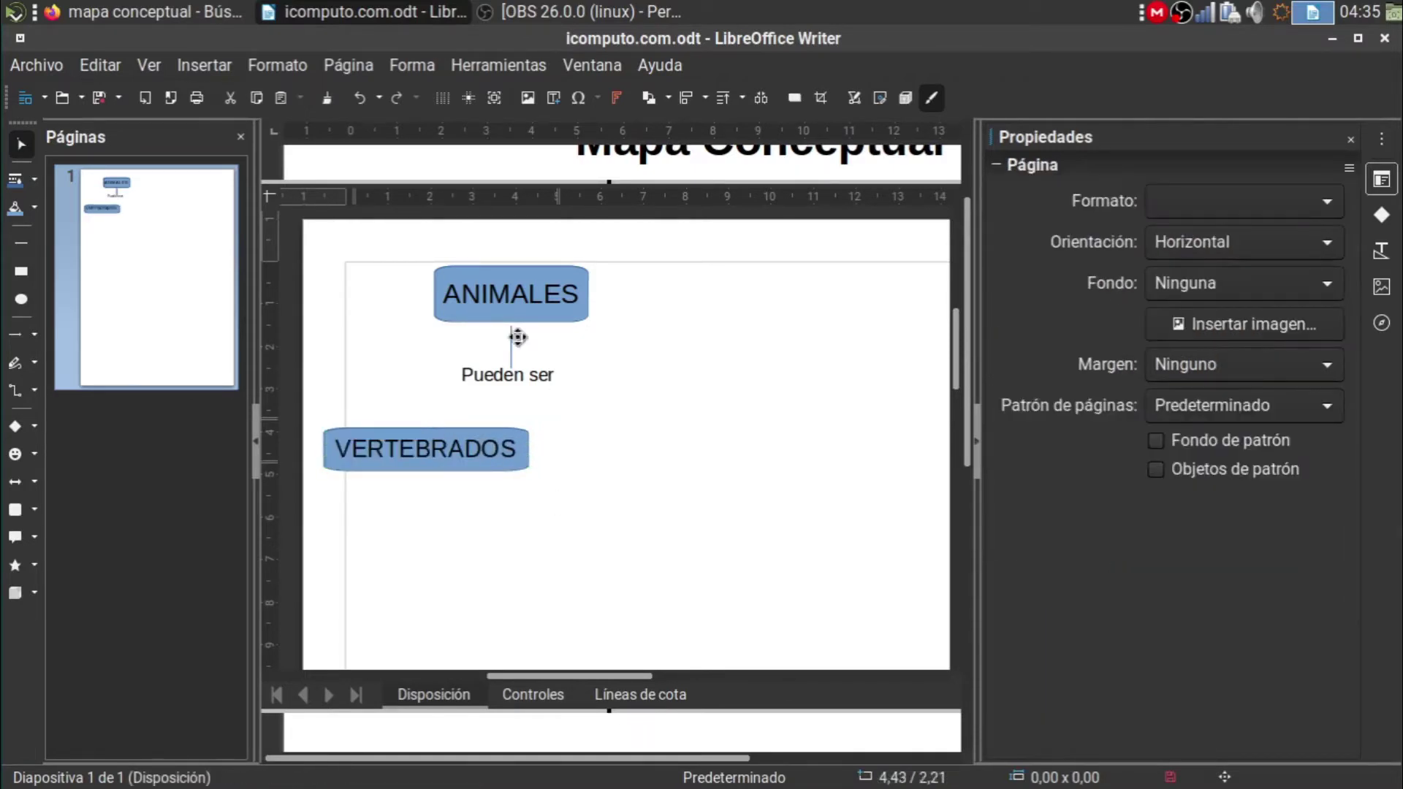
Place a copy of the VERTEBRADOS box to its right at the same height, at about X 4.7 cm
mouse_move(336, 10)
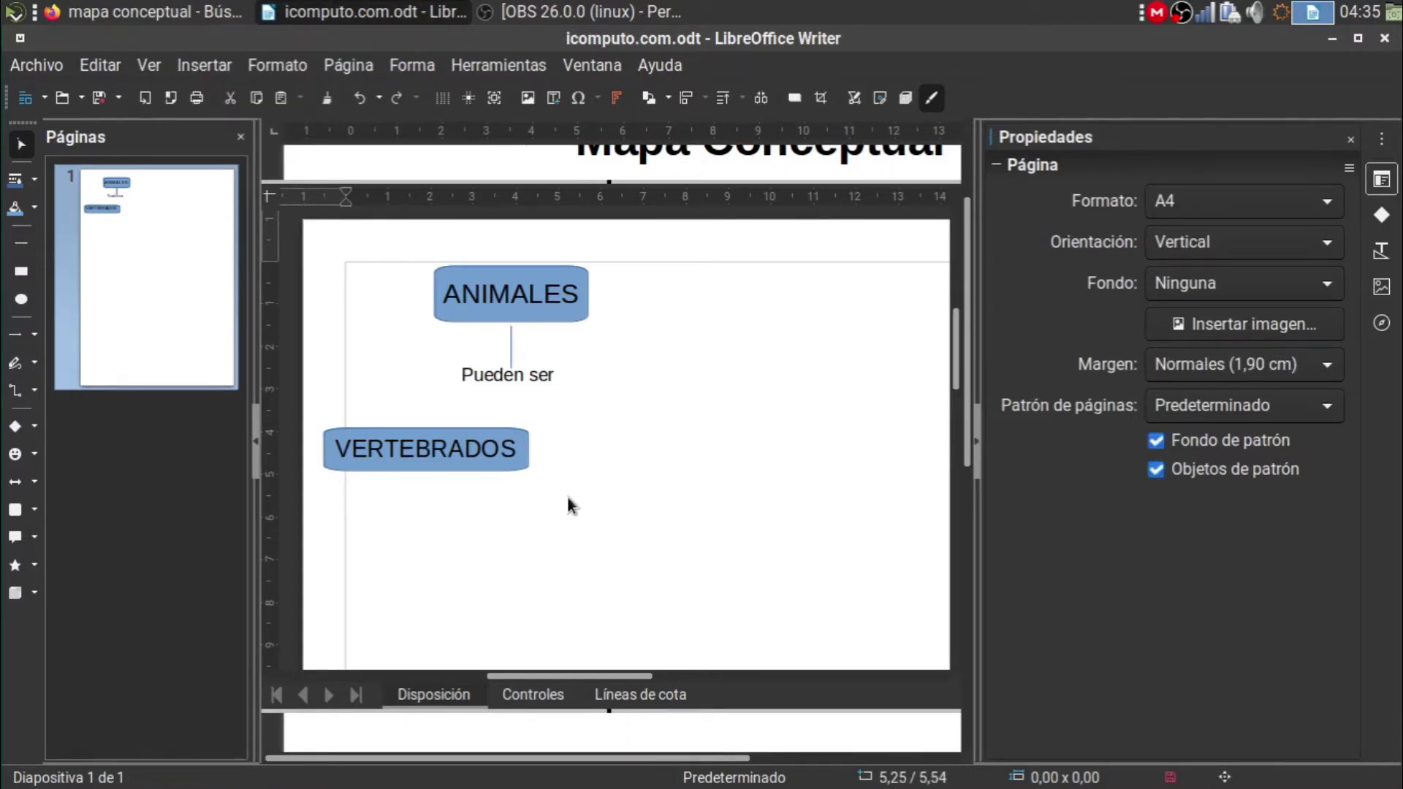
click(525, 459)
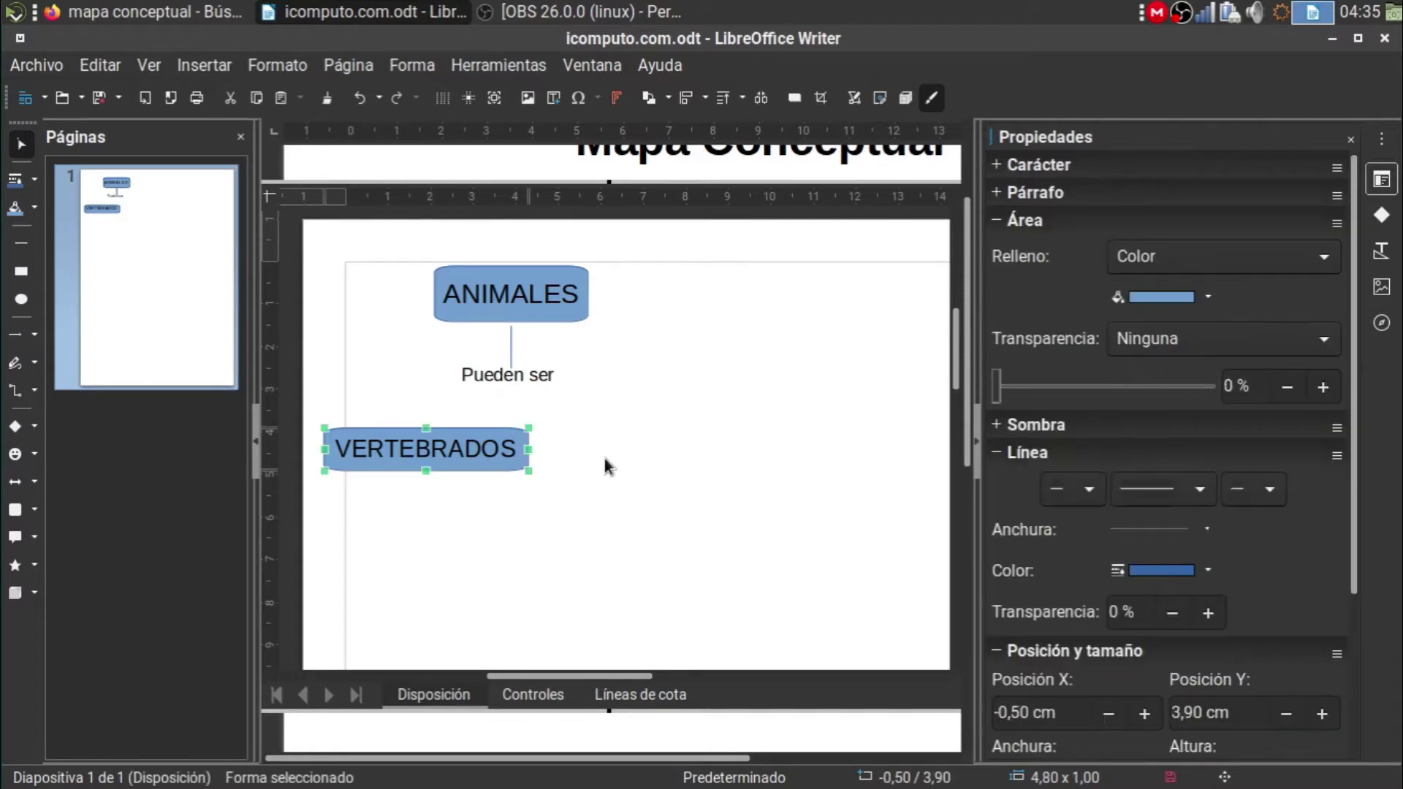
click(604, 455)
key(Tab)
drag(491, 435, 703, 439)
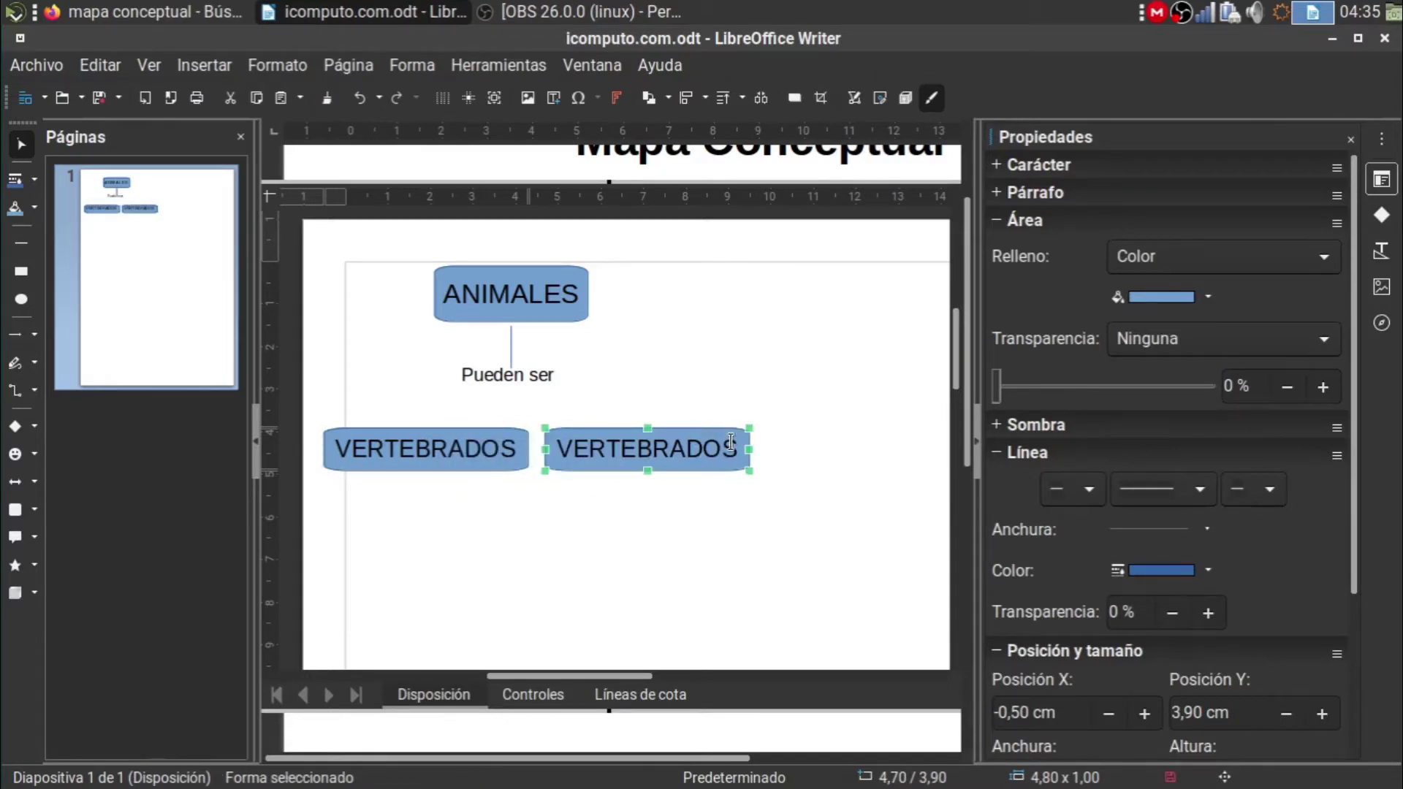
Replace the text of the copied box with "INVERTEBRADOS"
click(731, 442)
key(BackSpace)
key(BackSpace)
key(BackSpace)
key(BackSpace)
key(BackSpace)
key(BackSpace)
key(BackSpace)
key(BackSpace)
key(BackSpace)
key(BackSpace)
key(BackSpace)
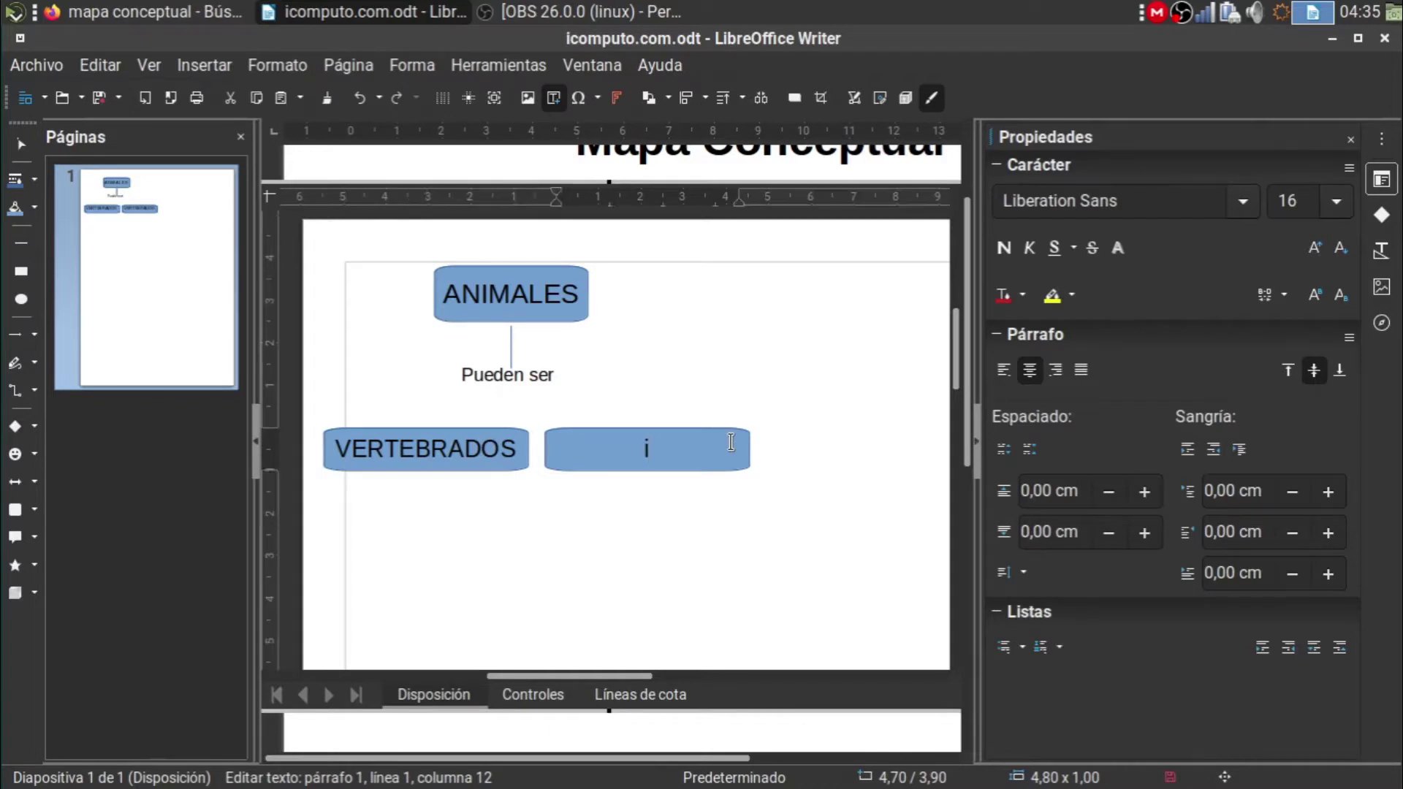
text(INBERTE)
key(BackSpace)
key(BackSpace)
key(BackSpace)
key(BackSpace)
key(BackSpace)
text(VERTEBRADOS)
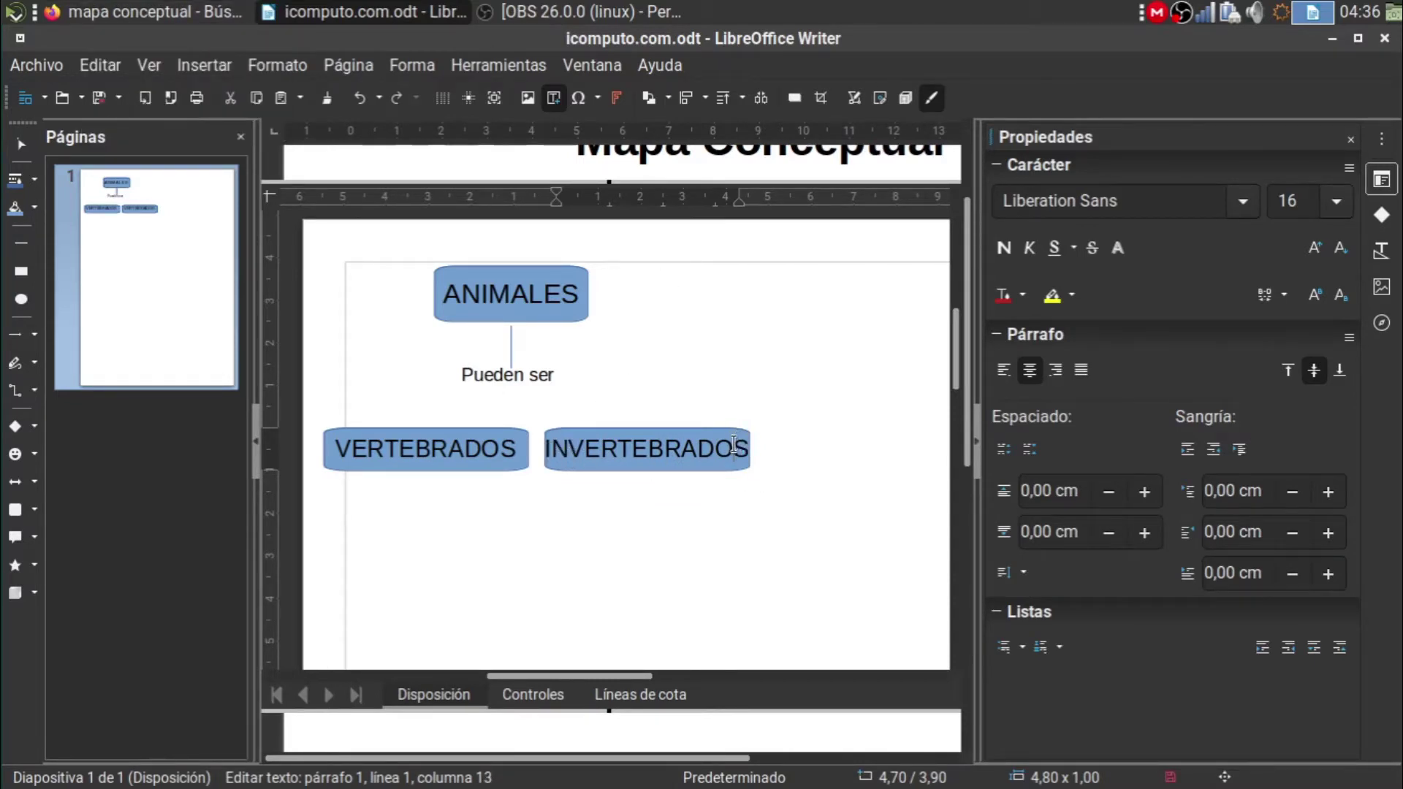
Widen the INVERTEBRADOS box to about 5 cm, keeping its height of about 1 cm
key(Escape)
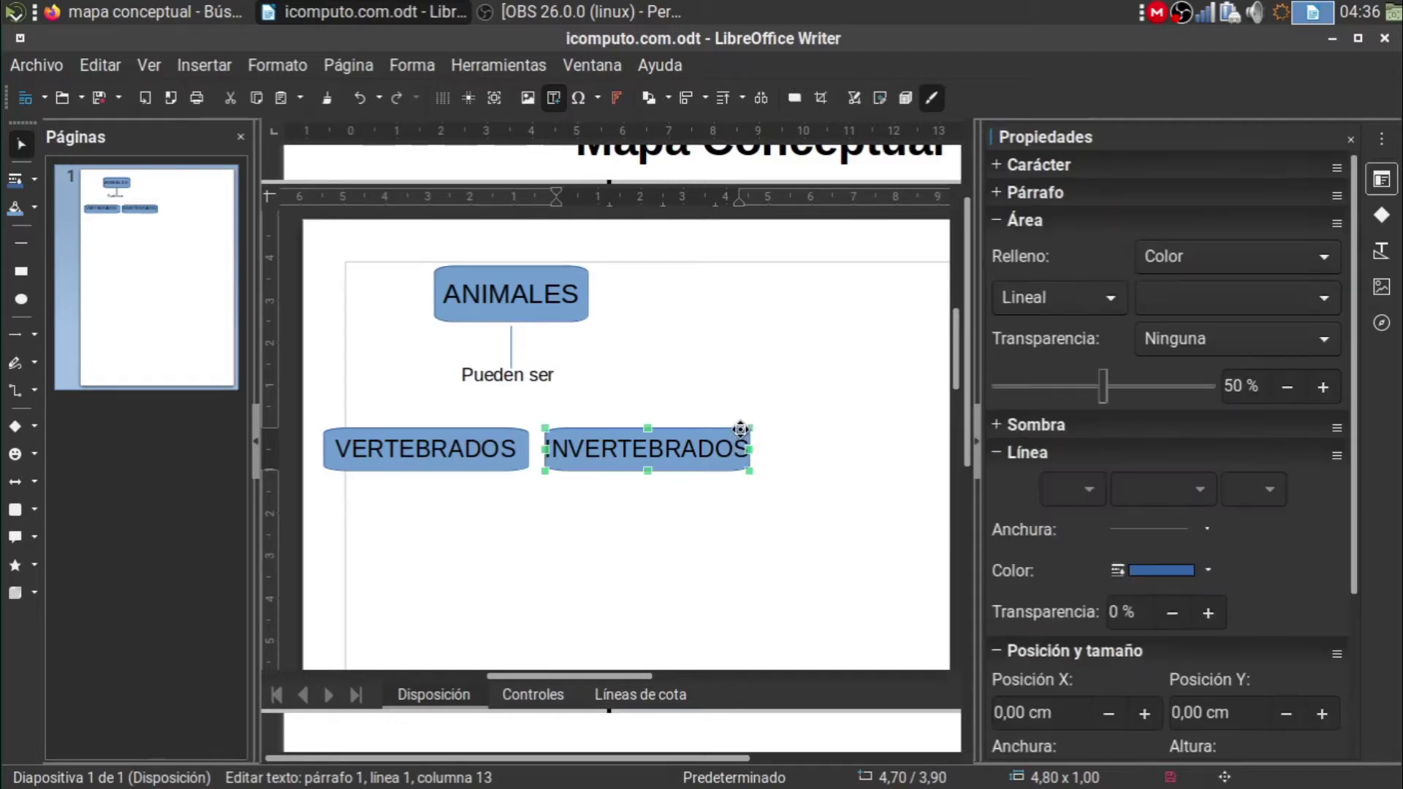
drag(748, 467, 753, 465)
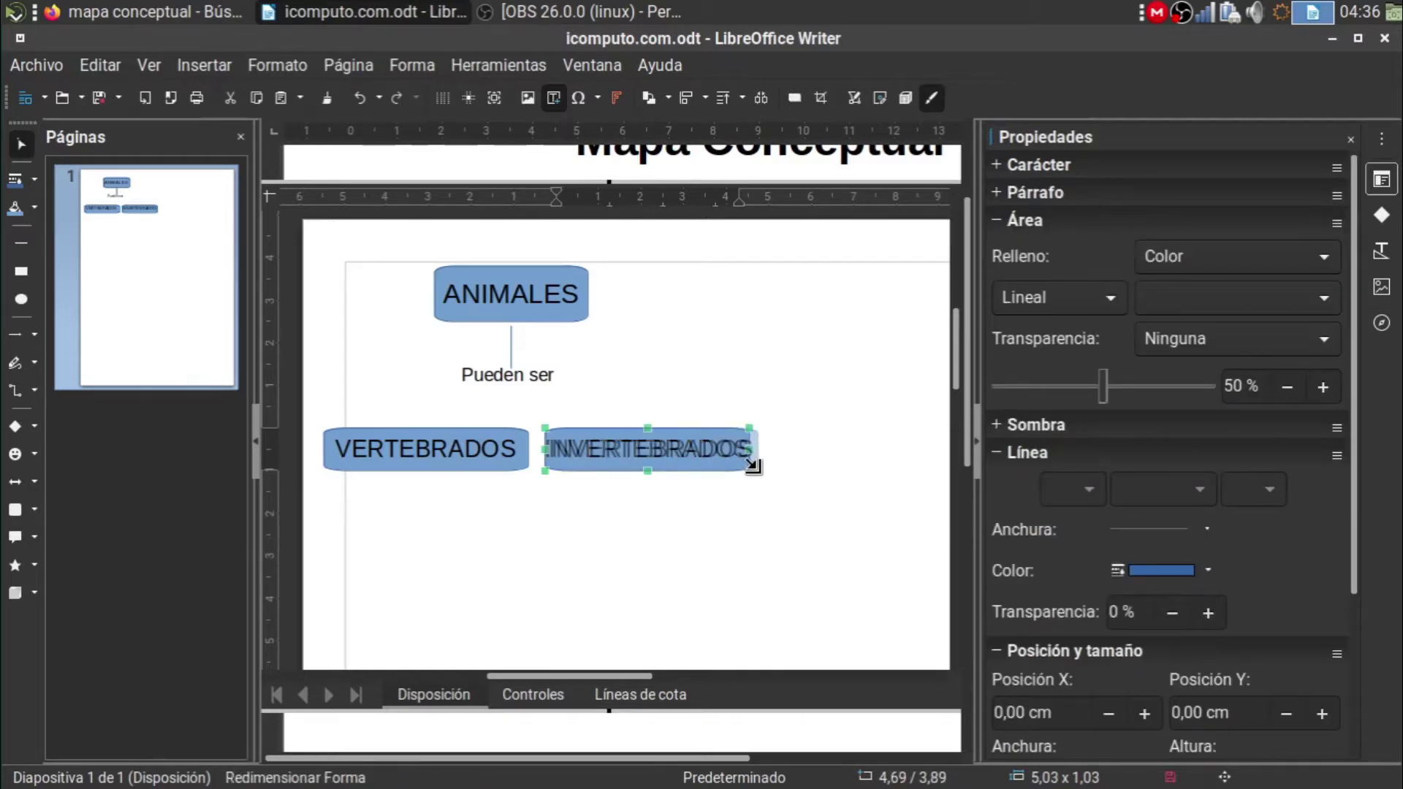
click(731, 511)
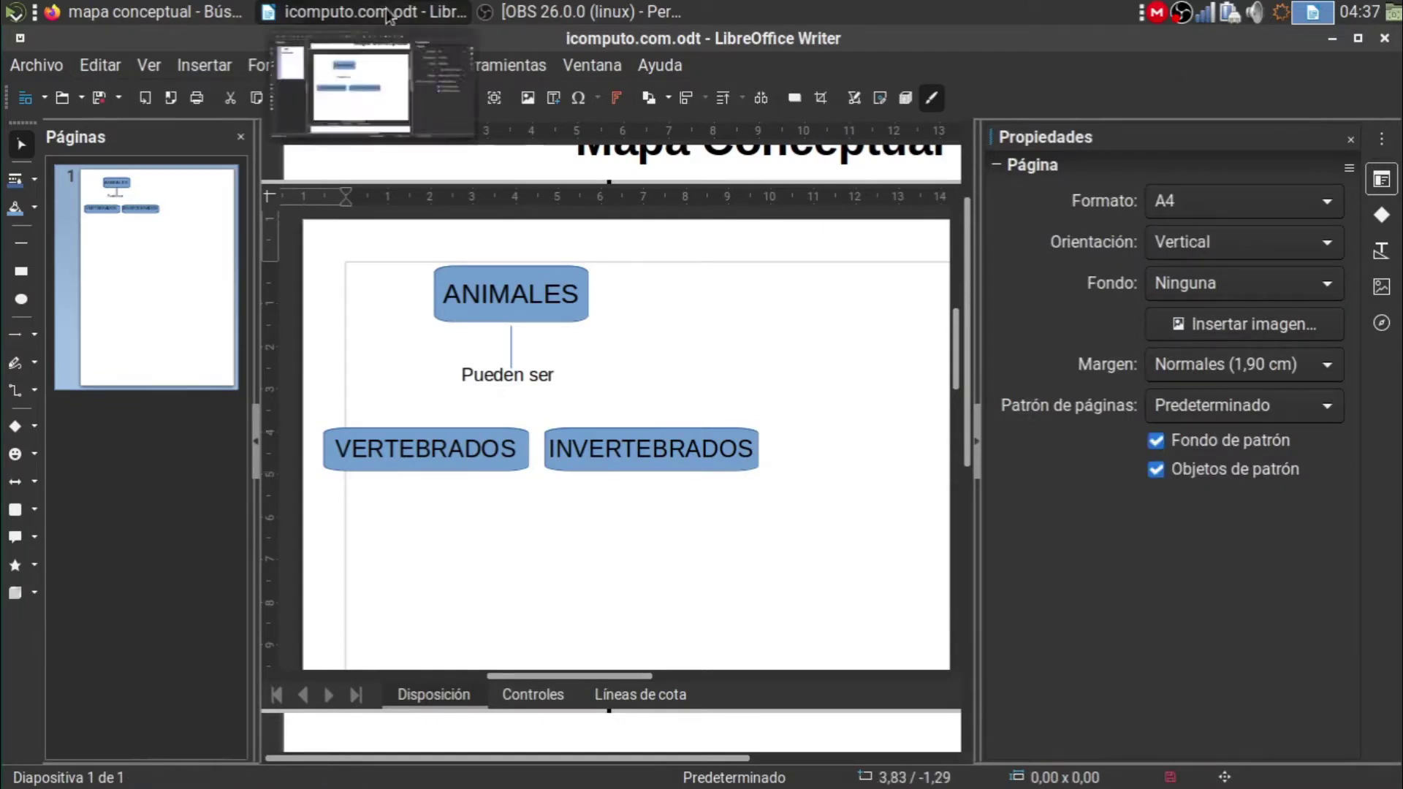
Nudge the VERTEBRADOS box about 0.3 cm left and 0.2 cm down
click(483, 432)
key(Left)
key(Left)
key(Left)
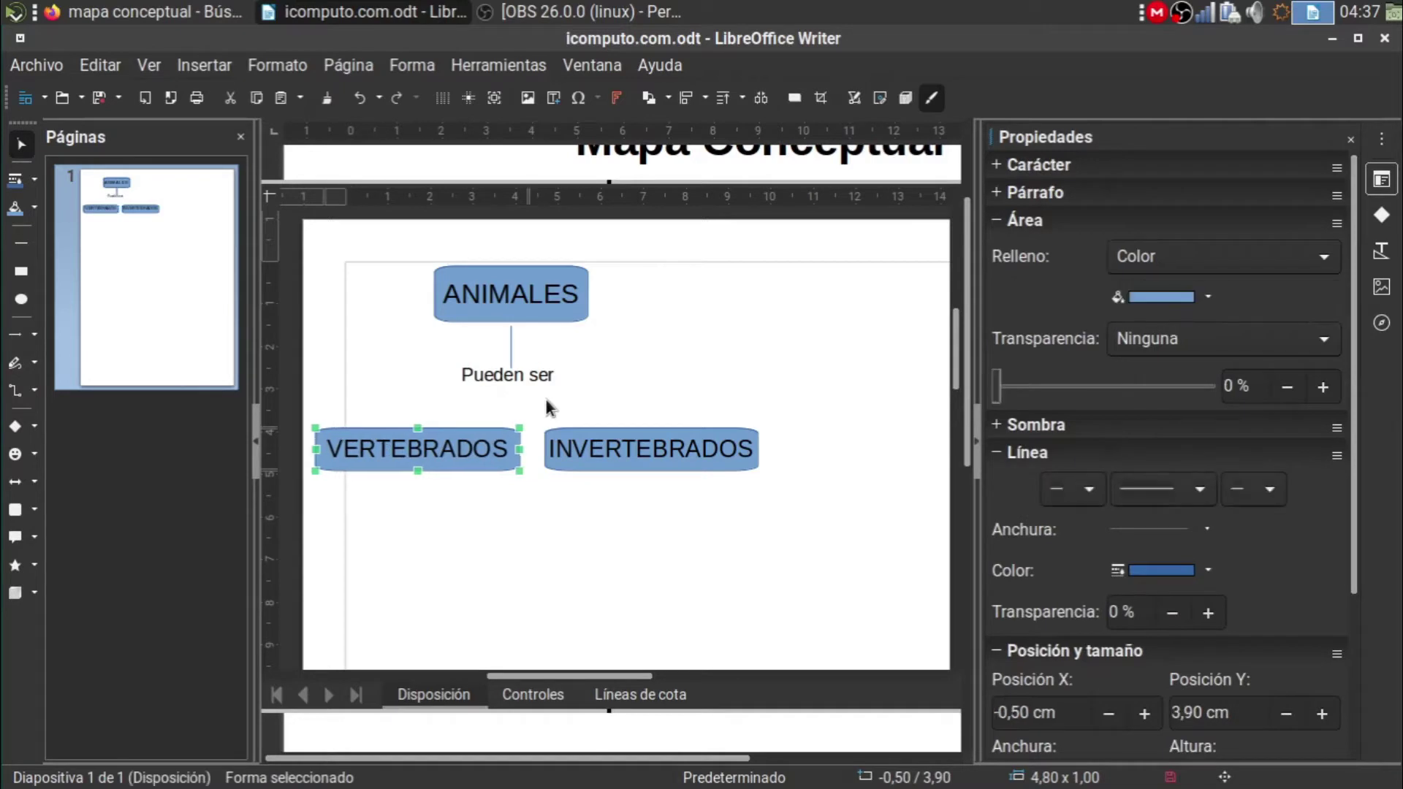
key(Down)
key(Up)
key(Down)
key(Down)
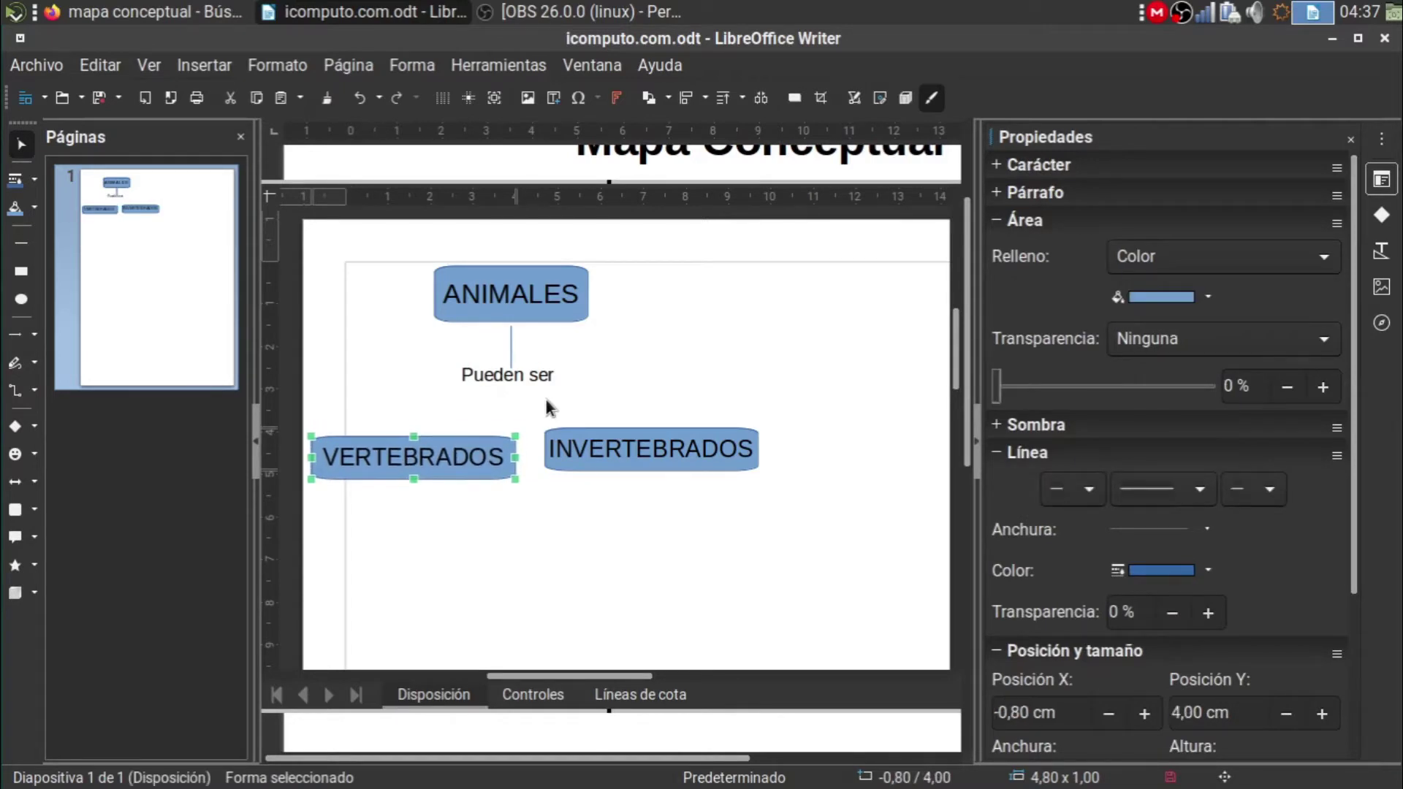
Nudge the INVERTEBRADOS box right and down to X 4.9 cm, Y 4.1 cm, level with the VERTEBRADOS box
click(595, 432)
key(Down)
key(Down)
key(Right)
key(Right)
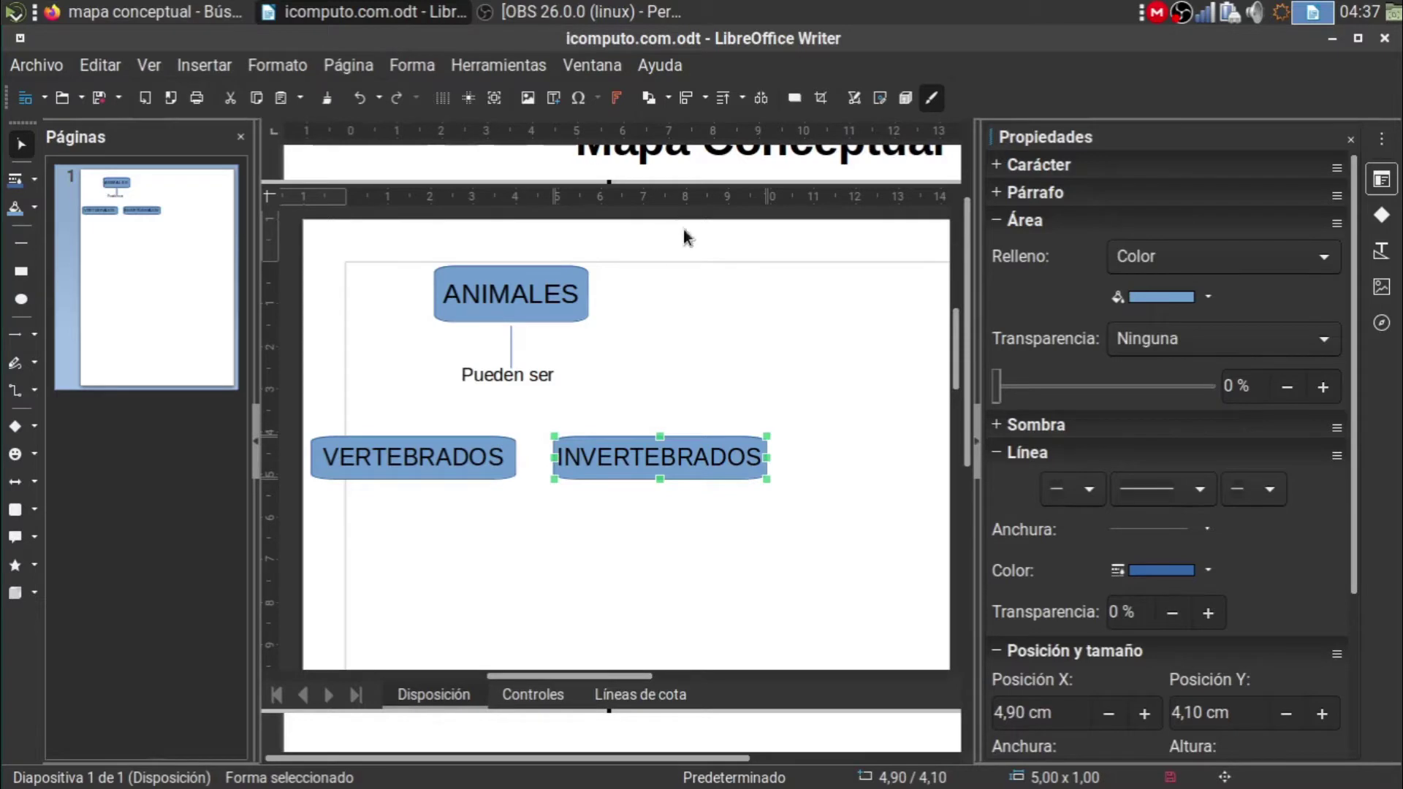
Nudge the "Pueden ser" text box down to Y 2.4 cm
click(548, 377)
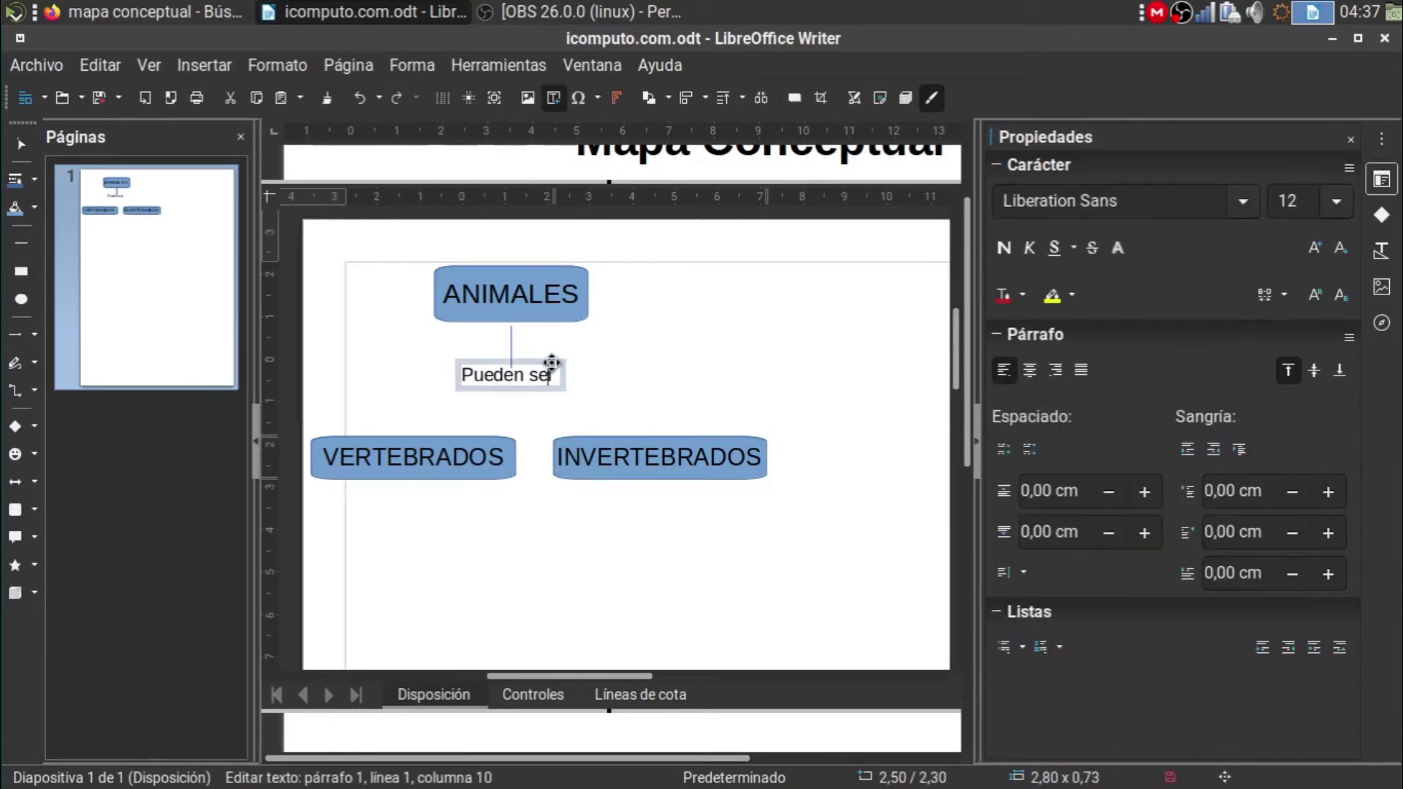
key(Escape)
key(Down)
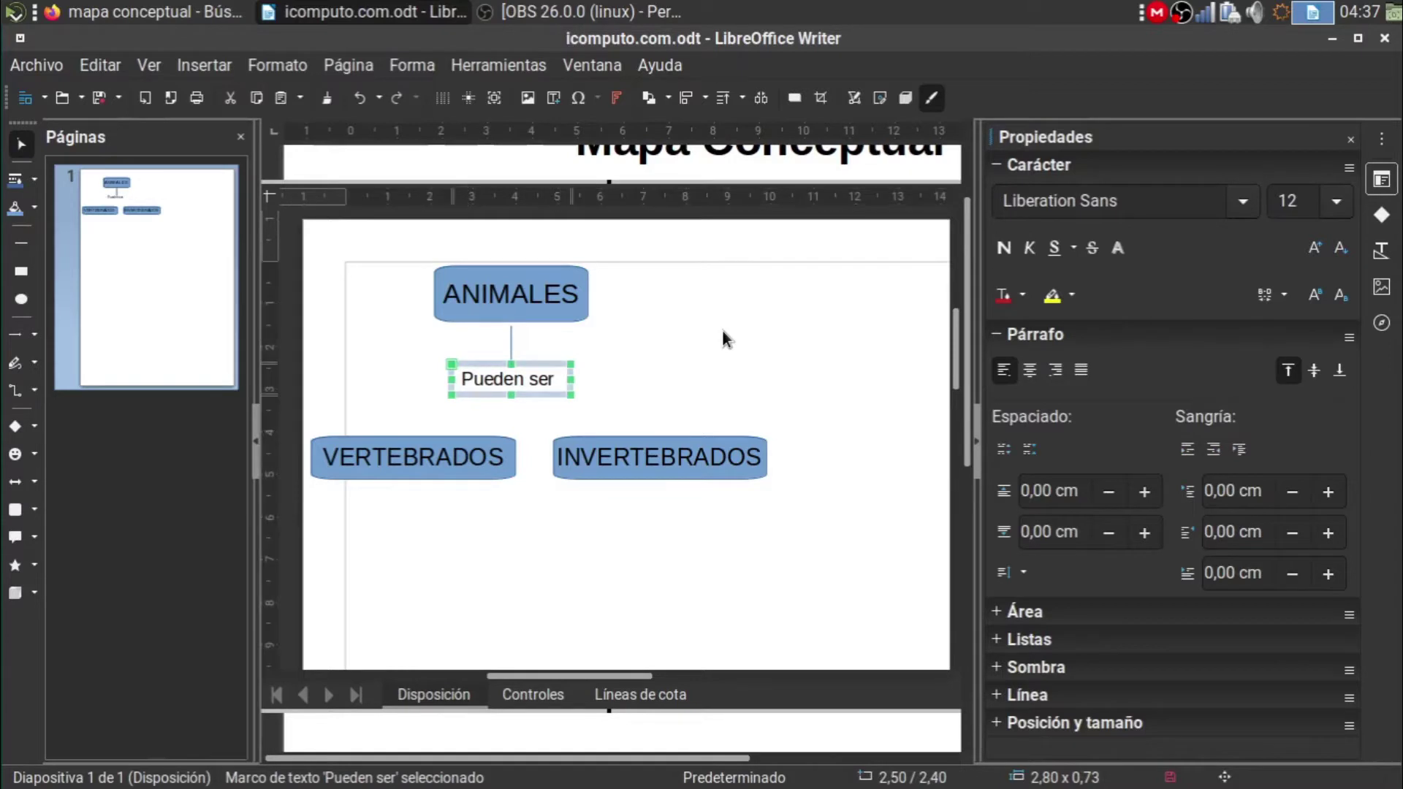
click(722, 331)
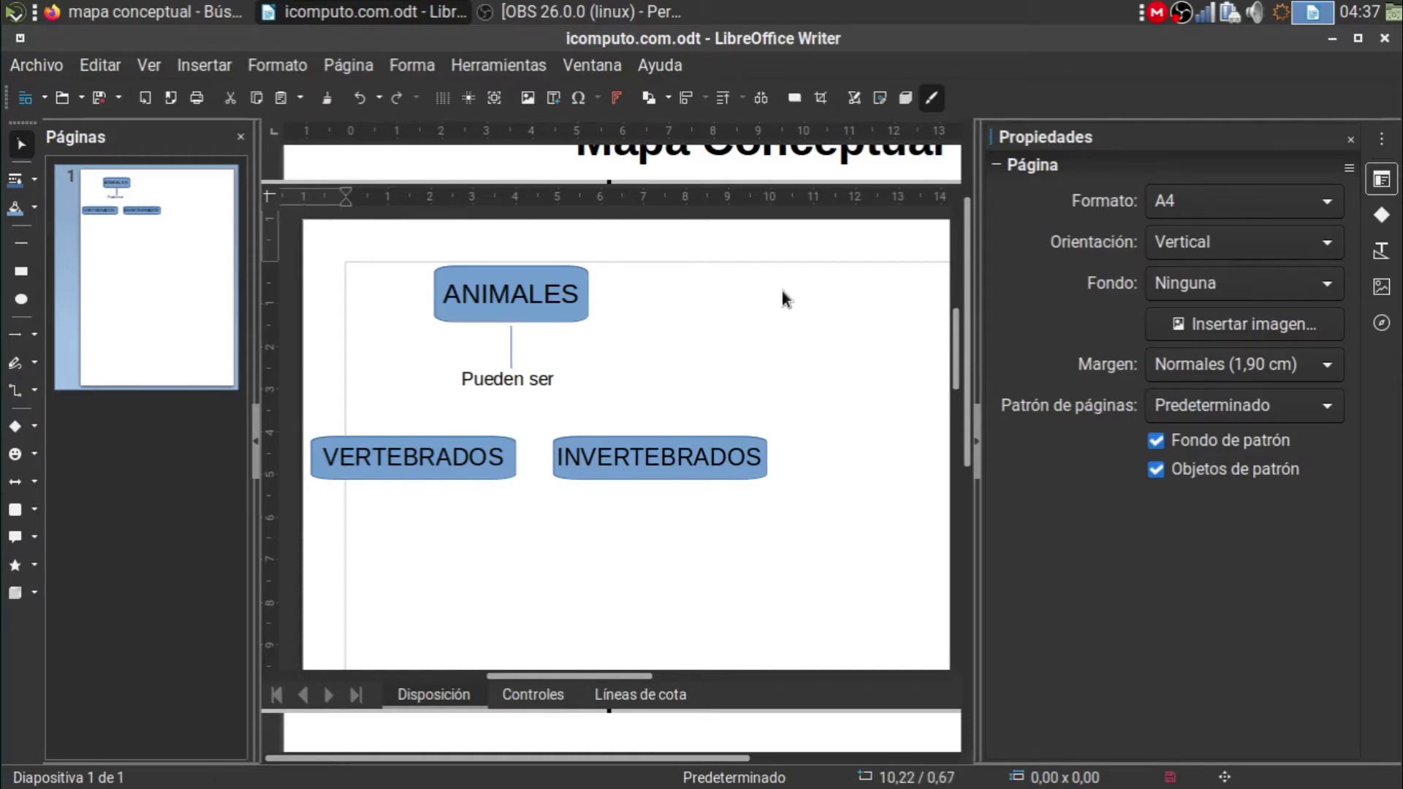
Set the font size of the ANIMALES text to 15
click(574, 297)
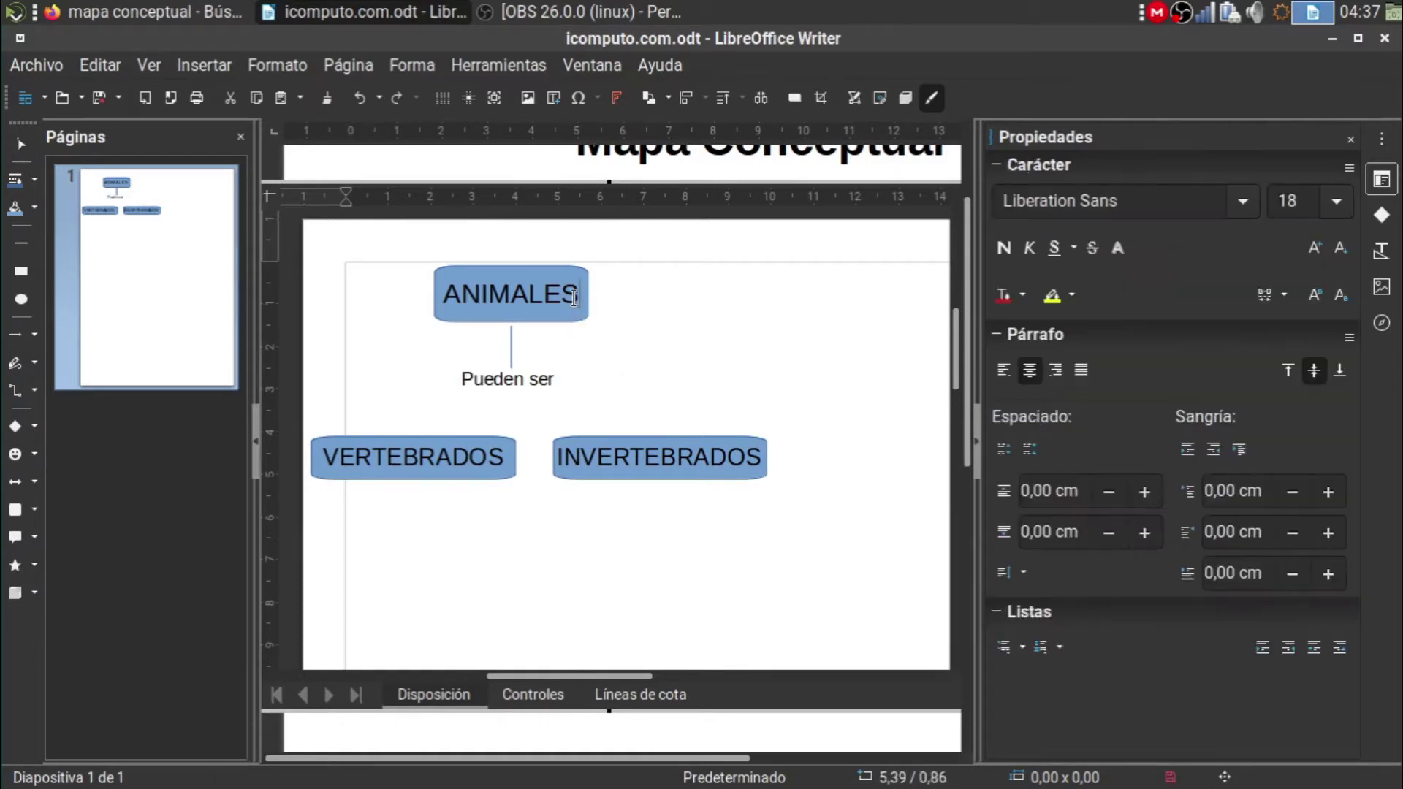
drag(573, 297, 447, 294)
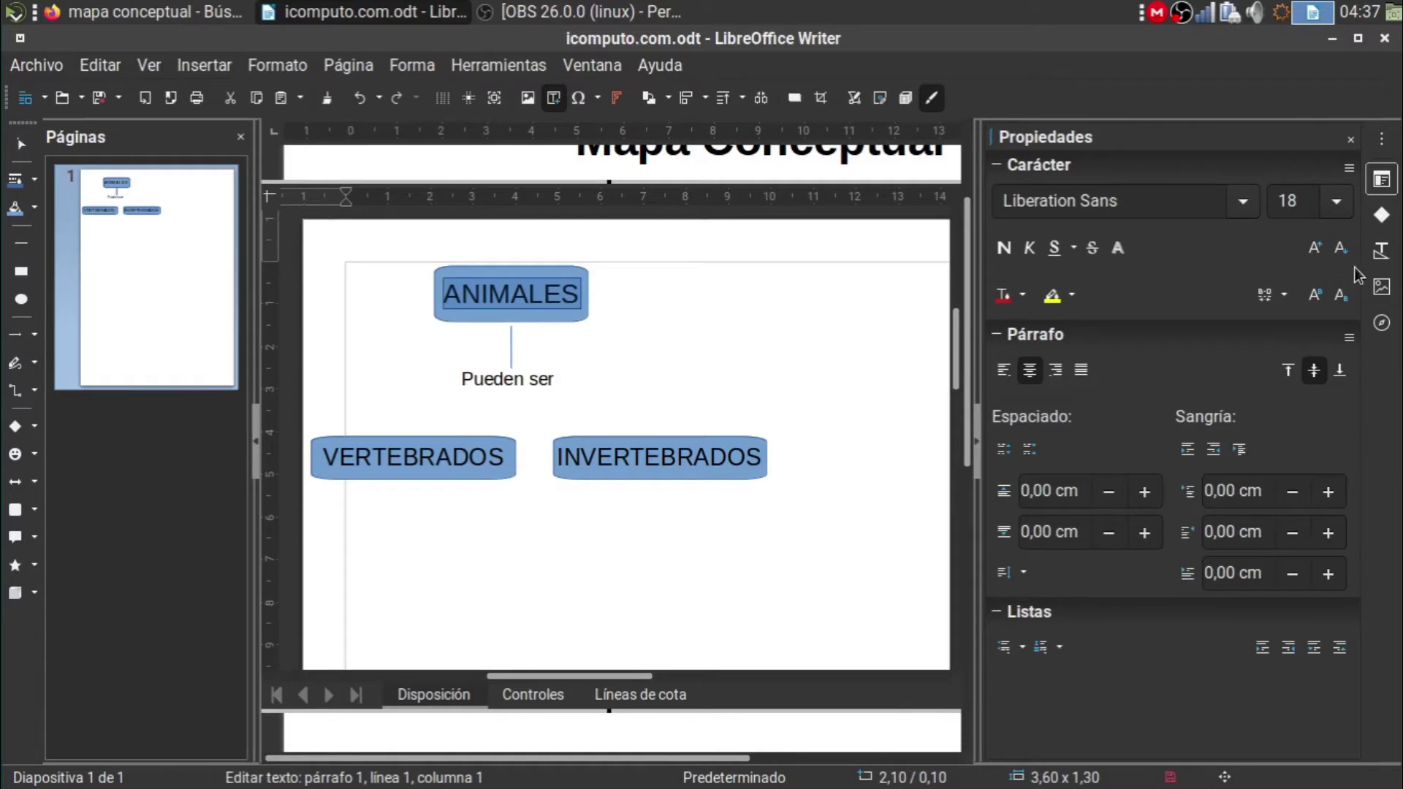
click(1336, 201)
click(1290, 289)
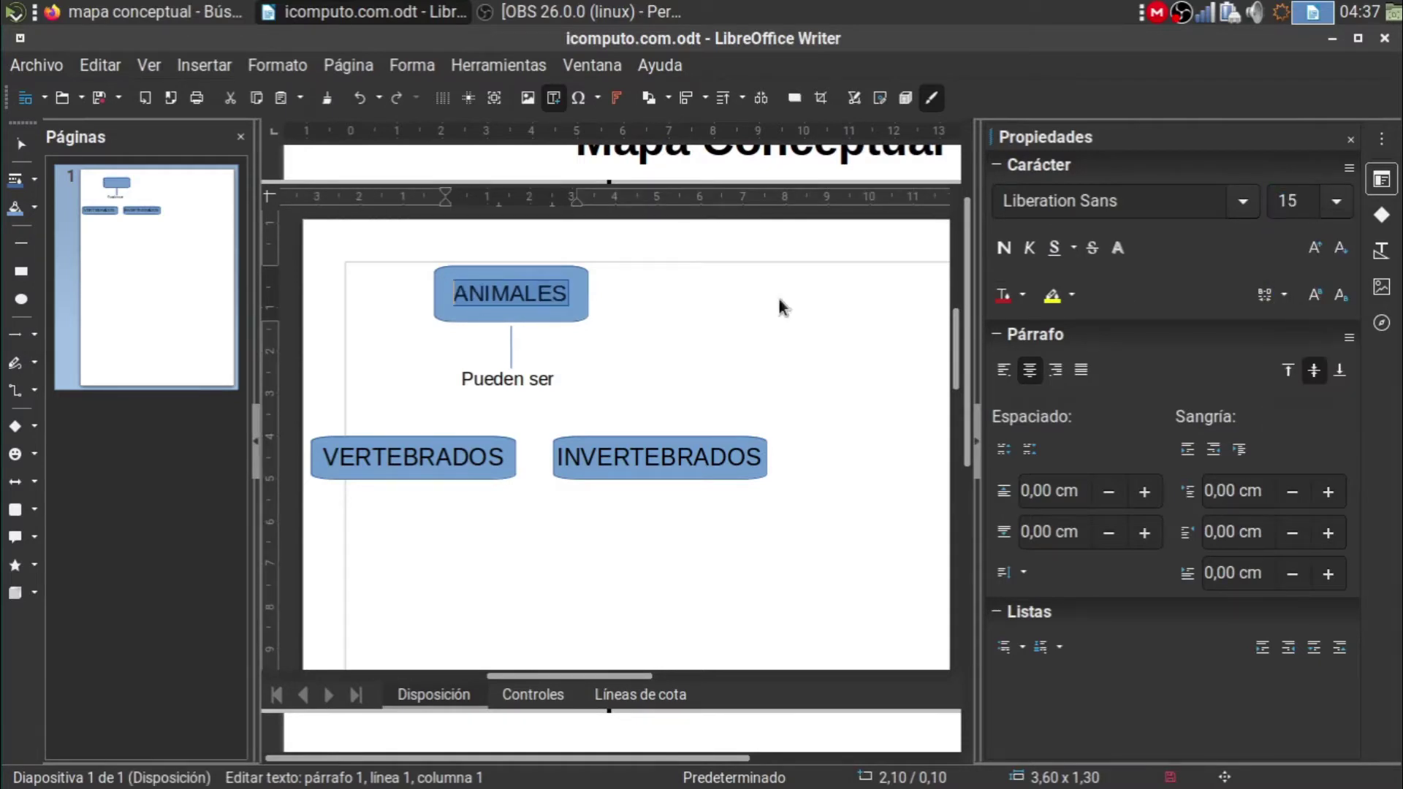
Shrink the ANIMALES box to about 3.3 cm wide and 1 cm high
click(642, 300)
click(582, 299)
drag(587, 319, 575, 308)
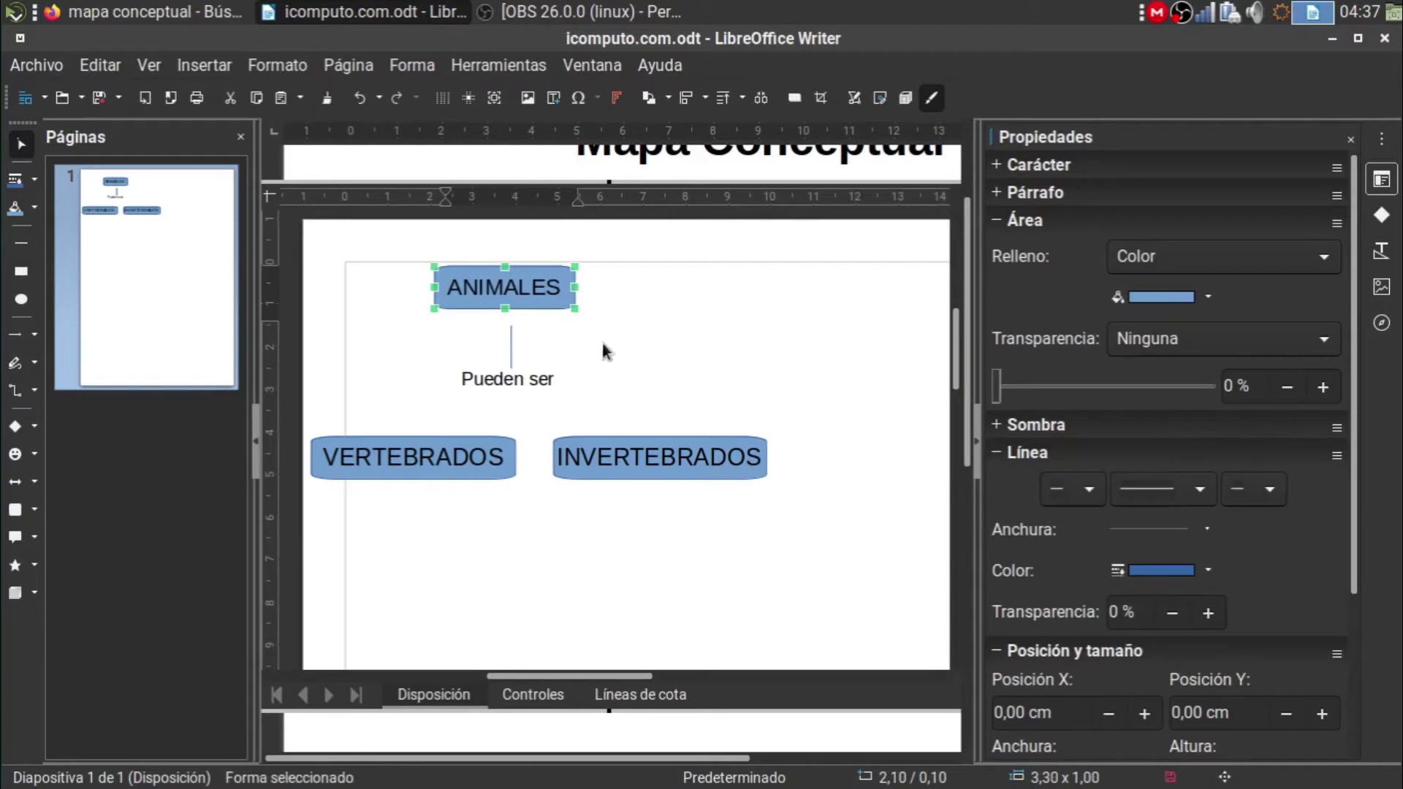
Move the vertical line up about 0.3 cm and slightly left so it sits just below the middle of the ANIMALES box
click(554, 349)
click(511, 344)
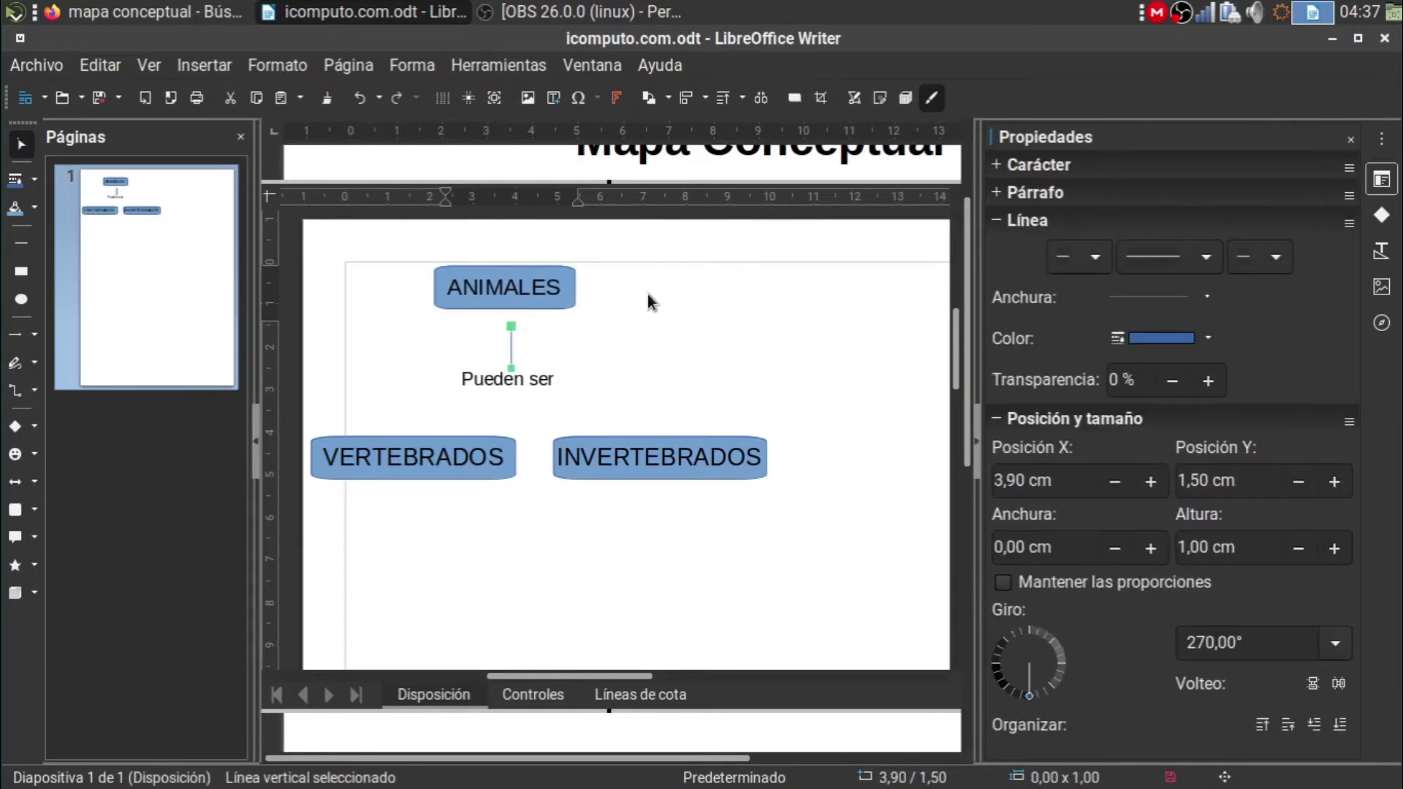
key(Up)
key(Up)
key(Down)
click(558, 366)
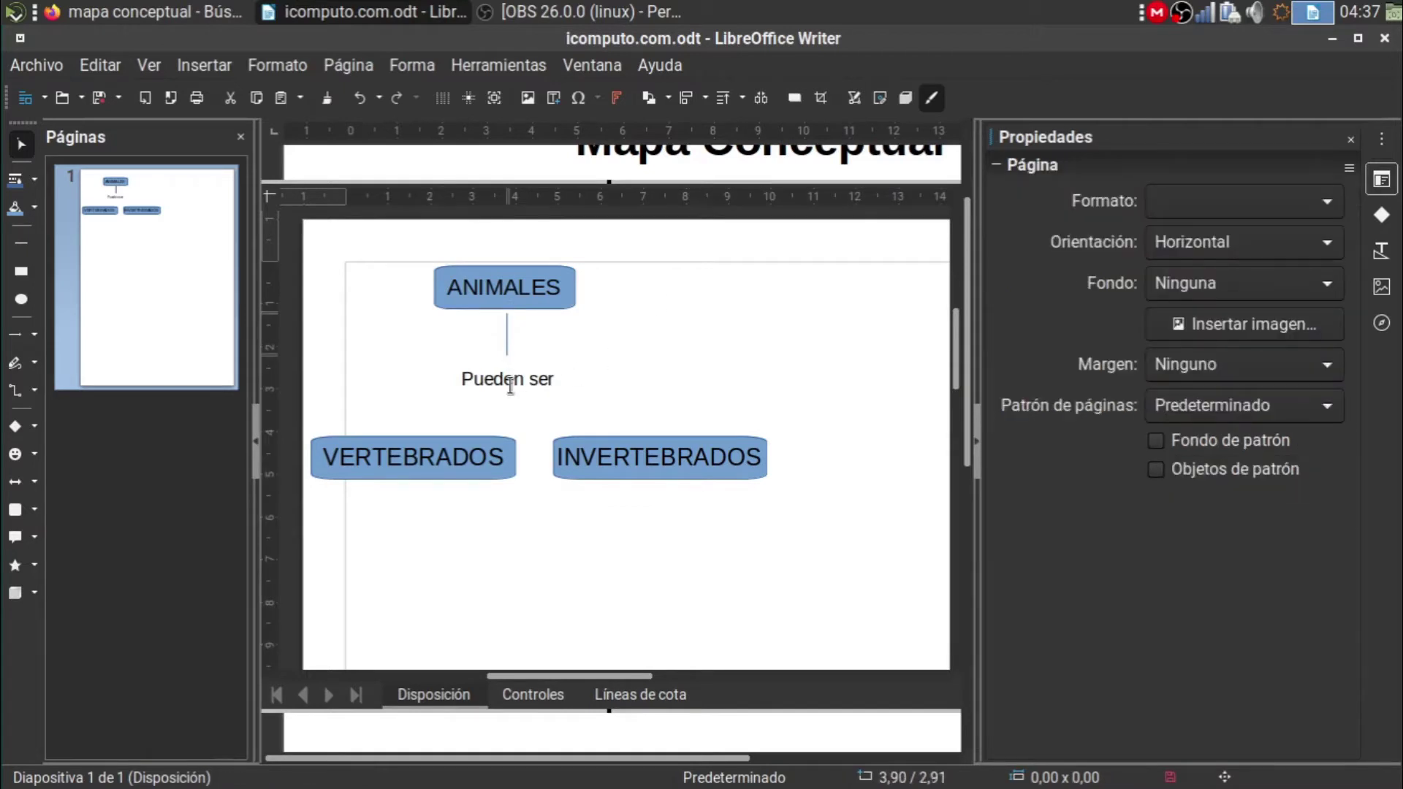
Move the "Pueden ser" text box up and slightly left to about X 2.4 cm, Y 2 cm, at the lower end of the vertical line
click(514, 378)
key(Escape)
key(Left)
key(Up)
key(Up)
key(Up)
key(Up)
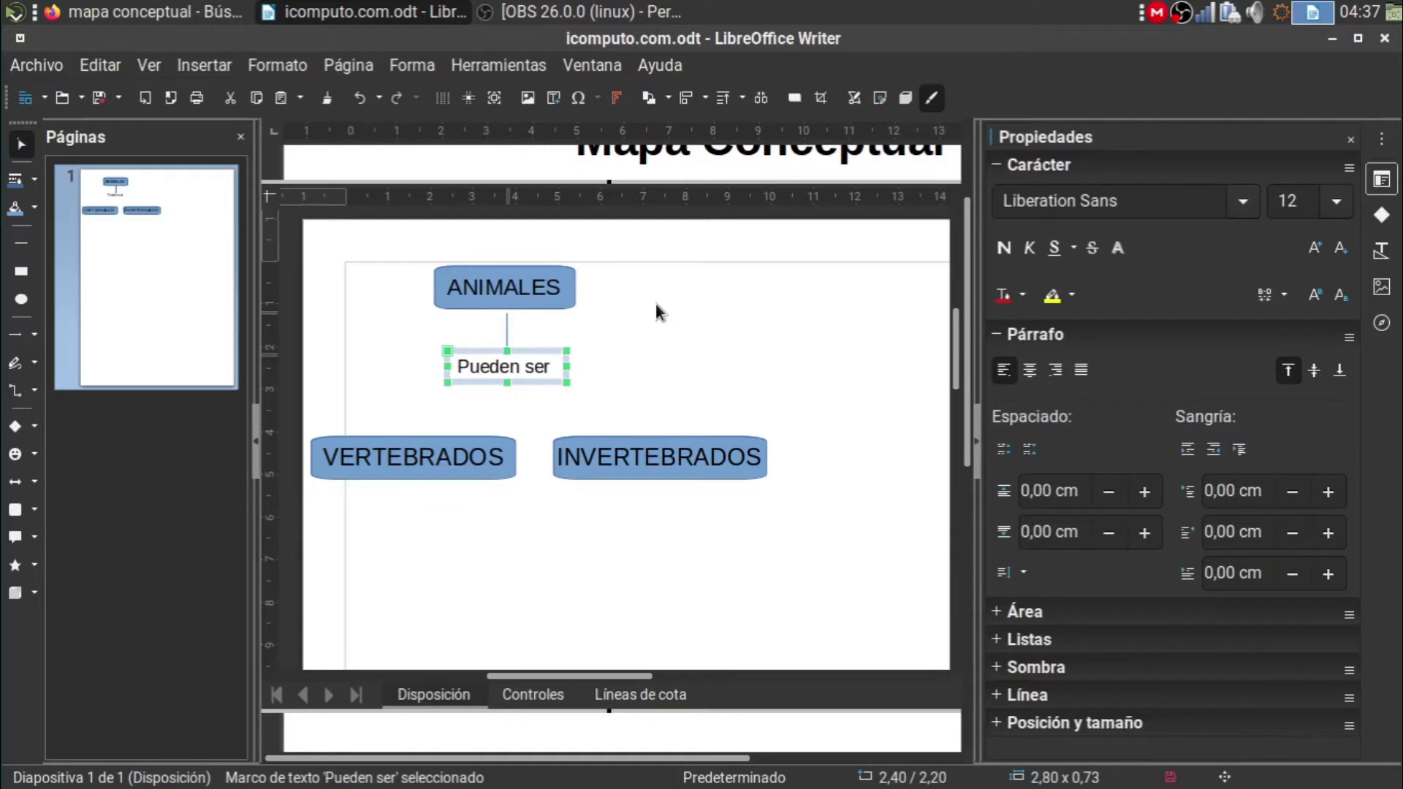
key(Up)
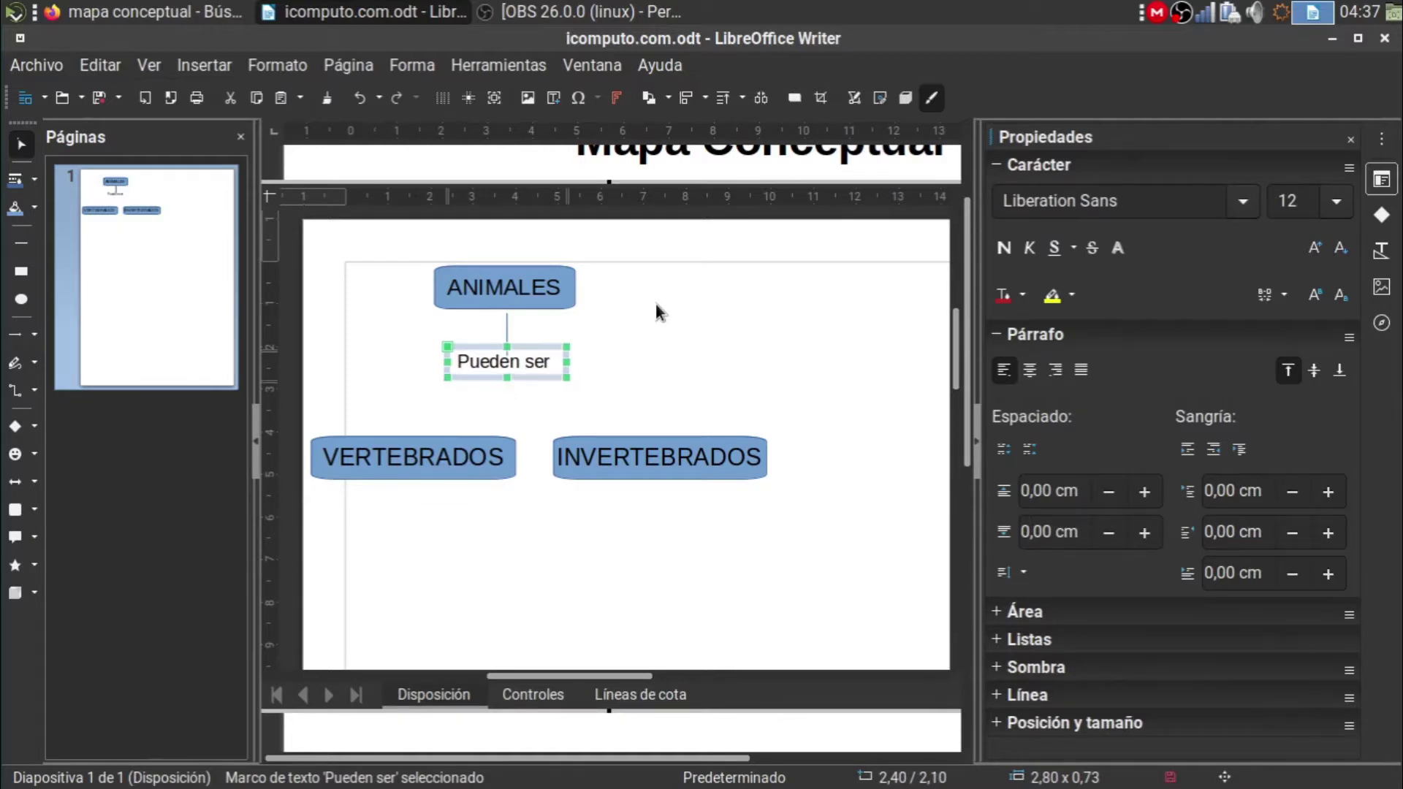
key(Escape)
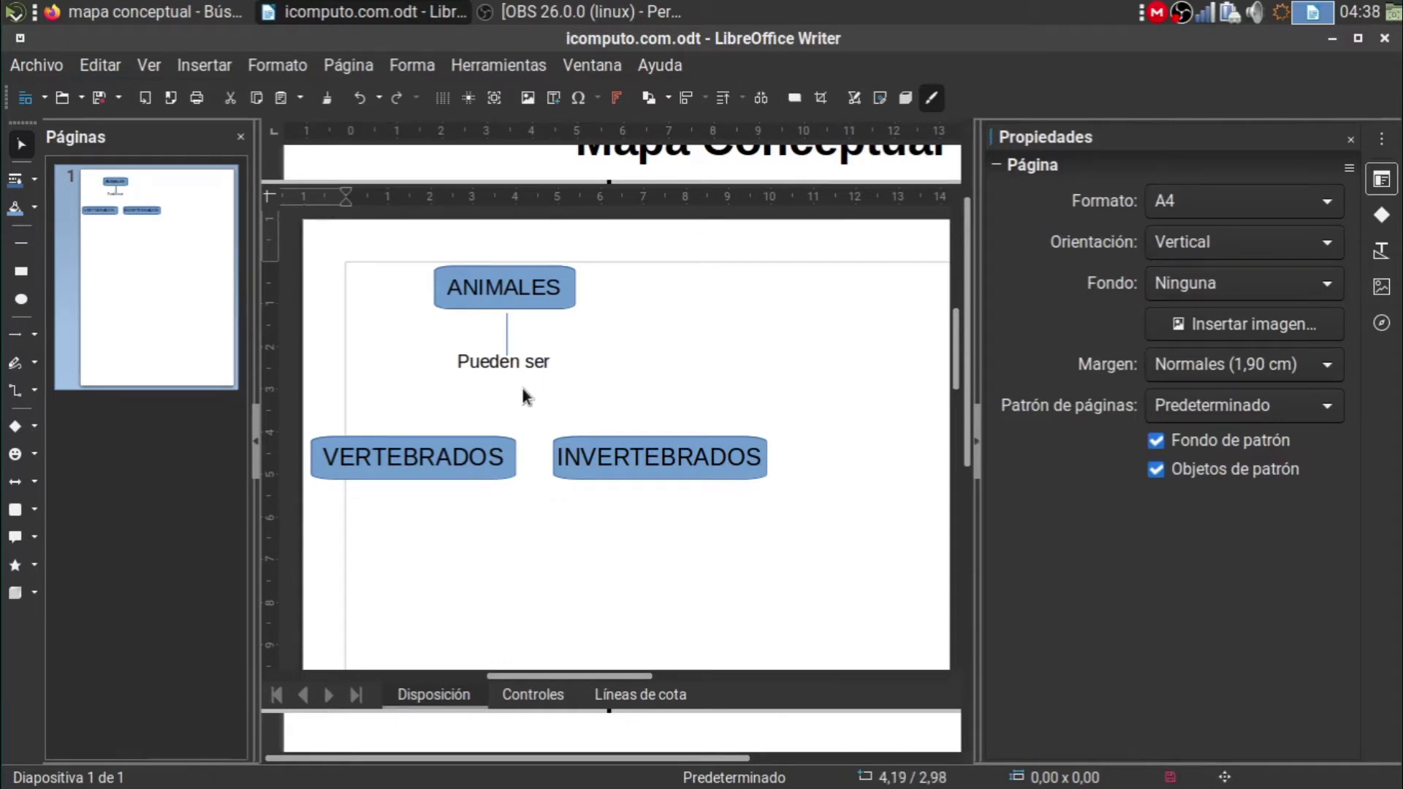
Draw an arrow about 2.1 cm wide and 1.4 cm high from below "Pueden ser" down to the VERTEBRADOS box
click(489, 454)
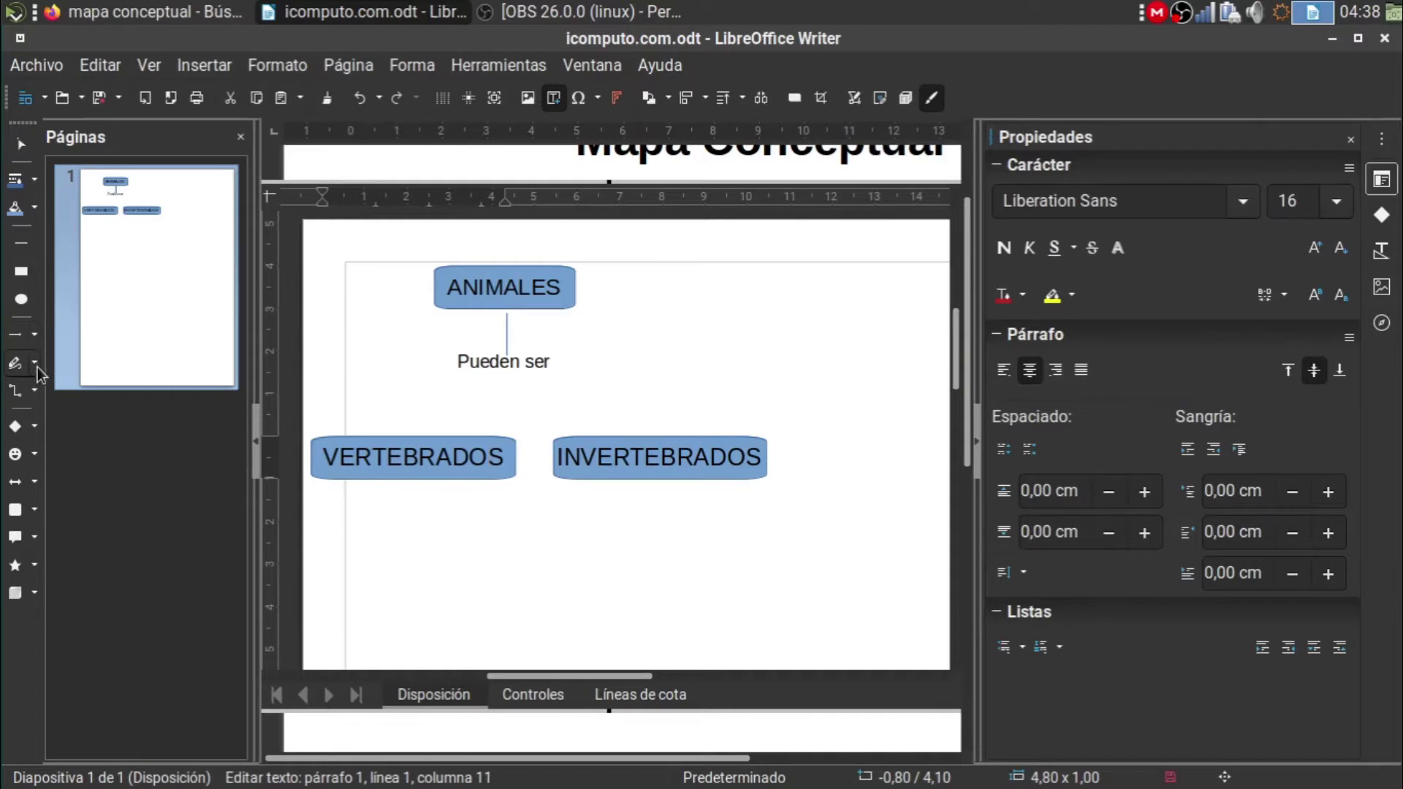
click(35, 336)
click(58, 339)
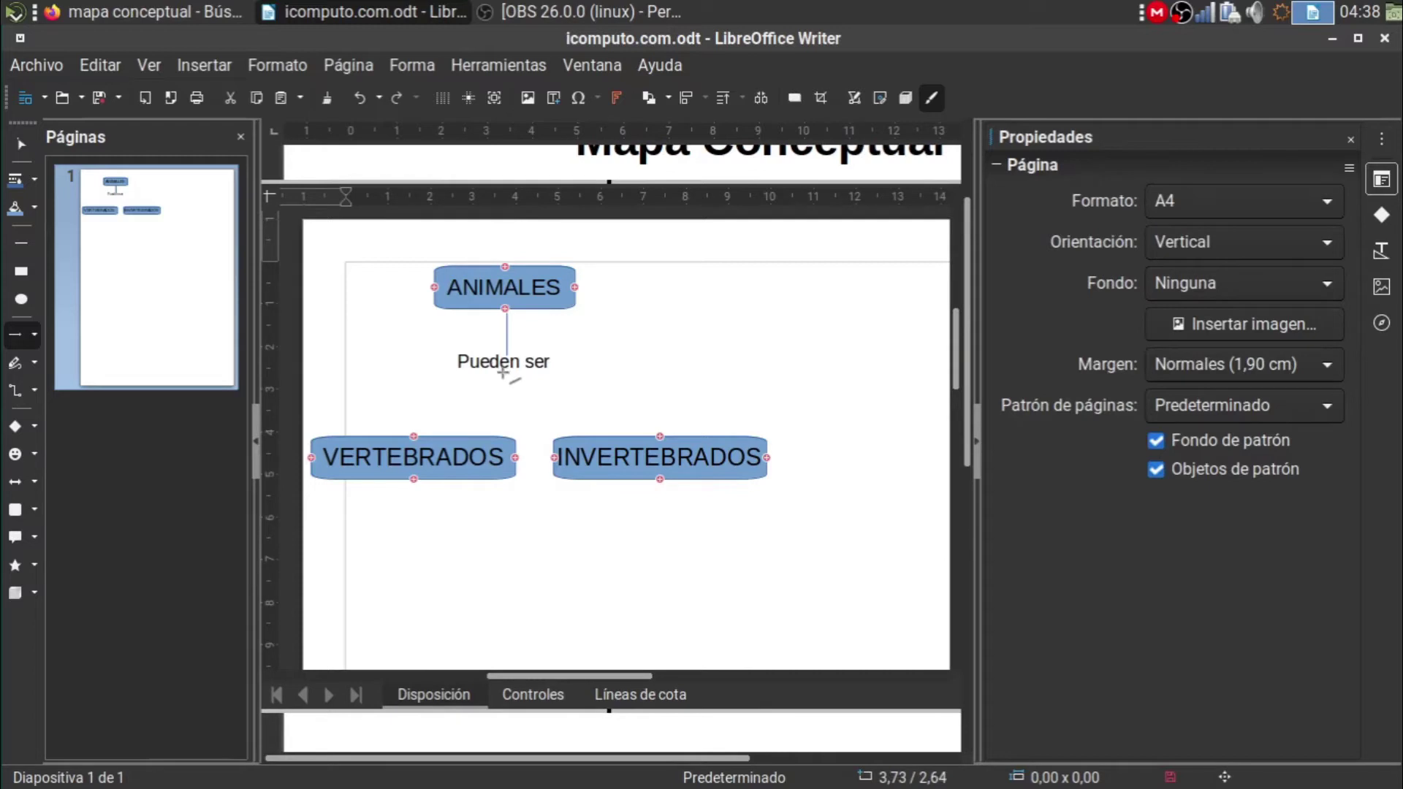
drag(503, 372, 417, 431)
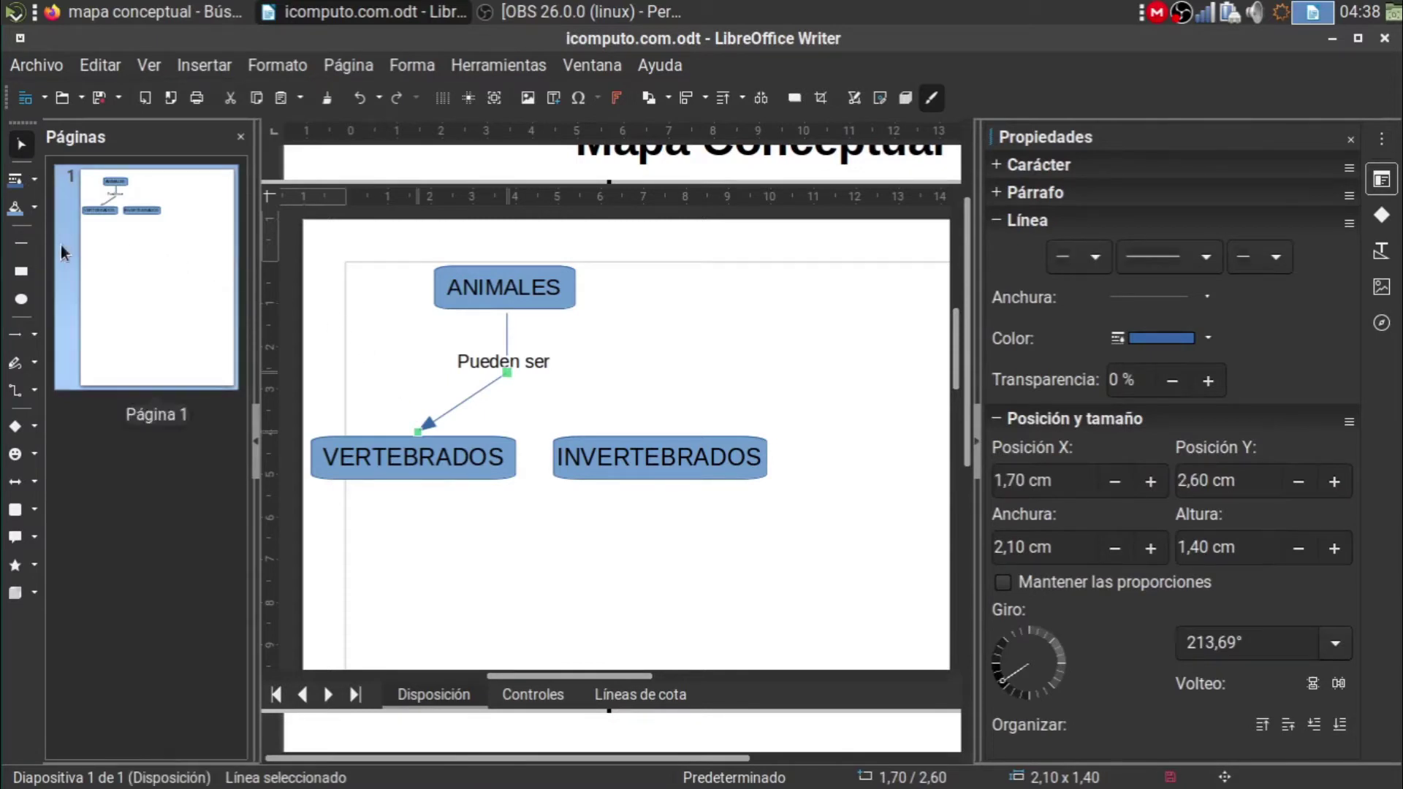
Draw an arrow about 3.2 cm wide from "Pueden ser" to the INVERTEBRADOS box and raise its start to meet the other arrow
click(33, 332)
click(59, 340)
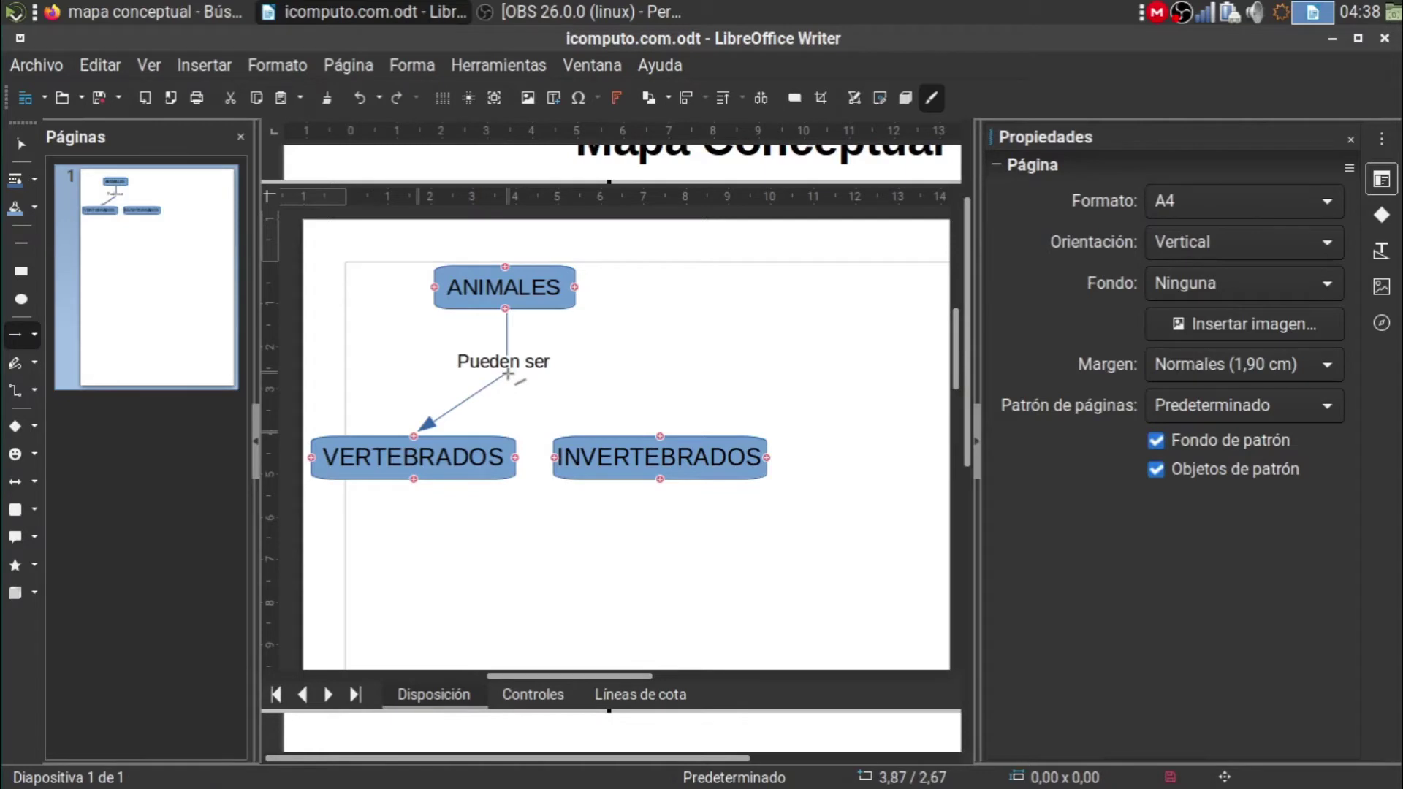
drag(509, 375, 647, 431)
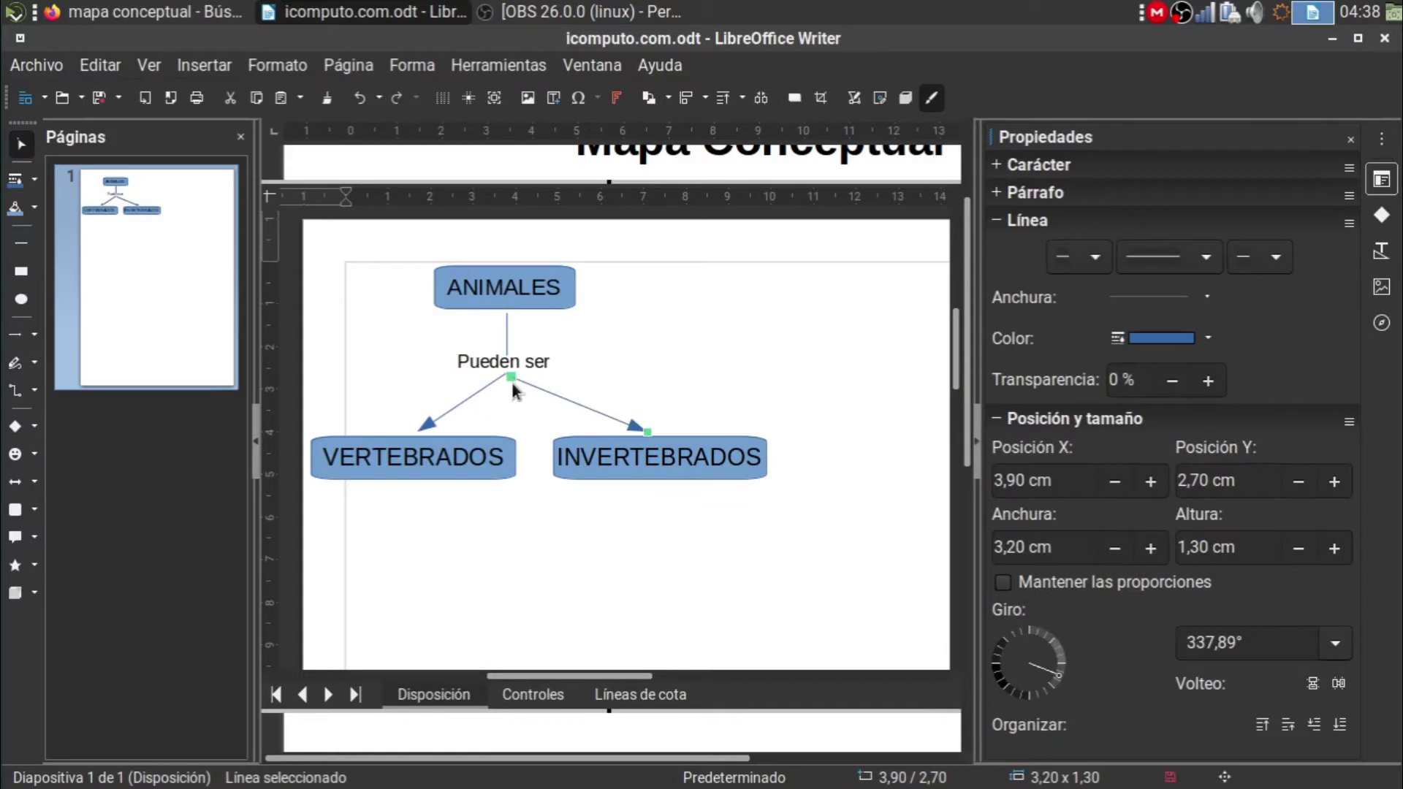
drag(513, 379, 514, 377)
click(616, 372)
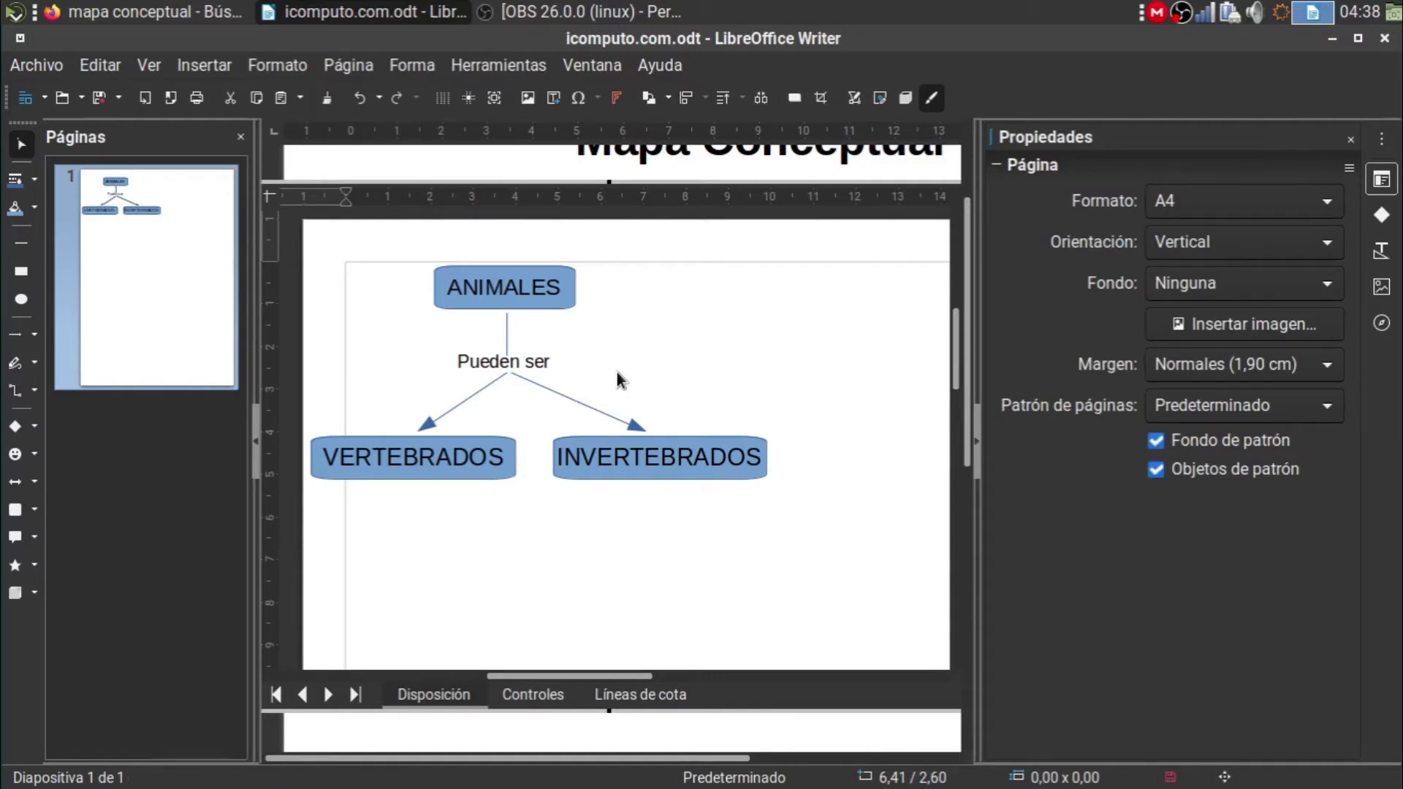
Try shifting the "Pueden ser" text box up against the ANIMALES box and bring it back to Y 2 cm above the arrows
click(547, 362)
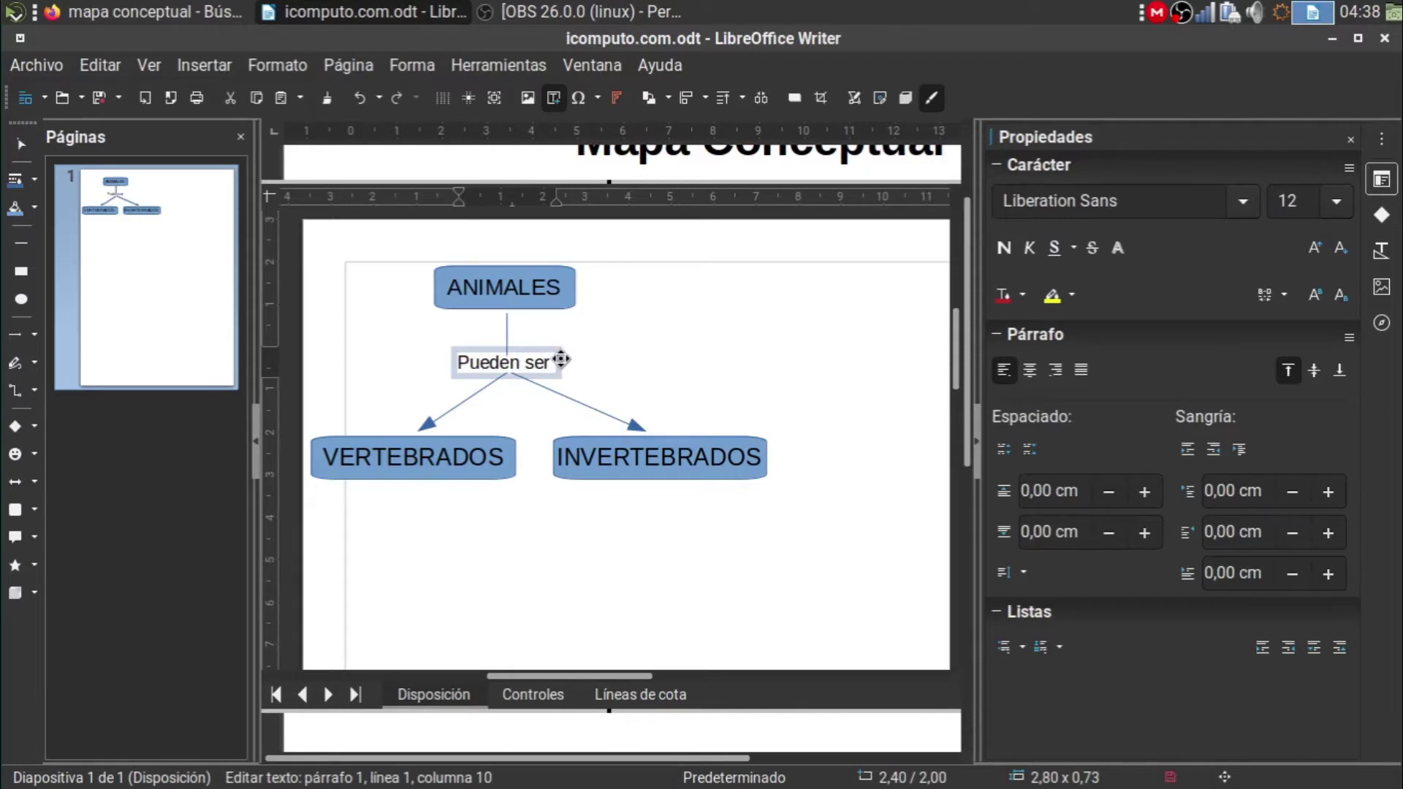
click(559, 361)
key(Down)
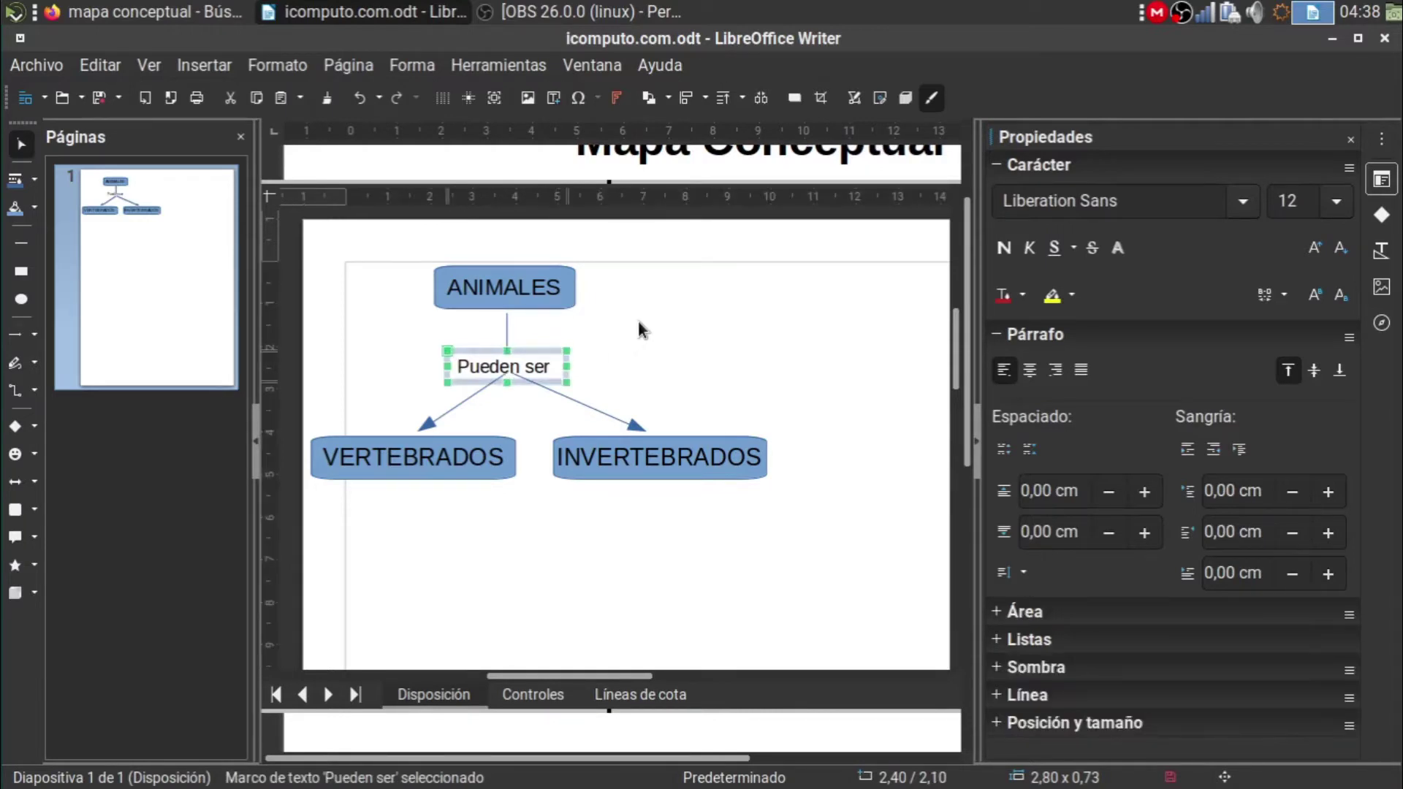
key(Up)
key(Up)
key(Up)
key(Up)
key(Up)
key(Up)
key(Up)
key(Up)
key(Up)
key(Up)
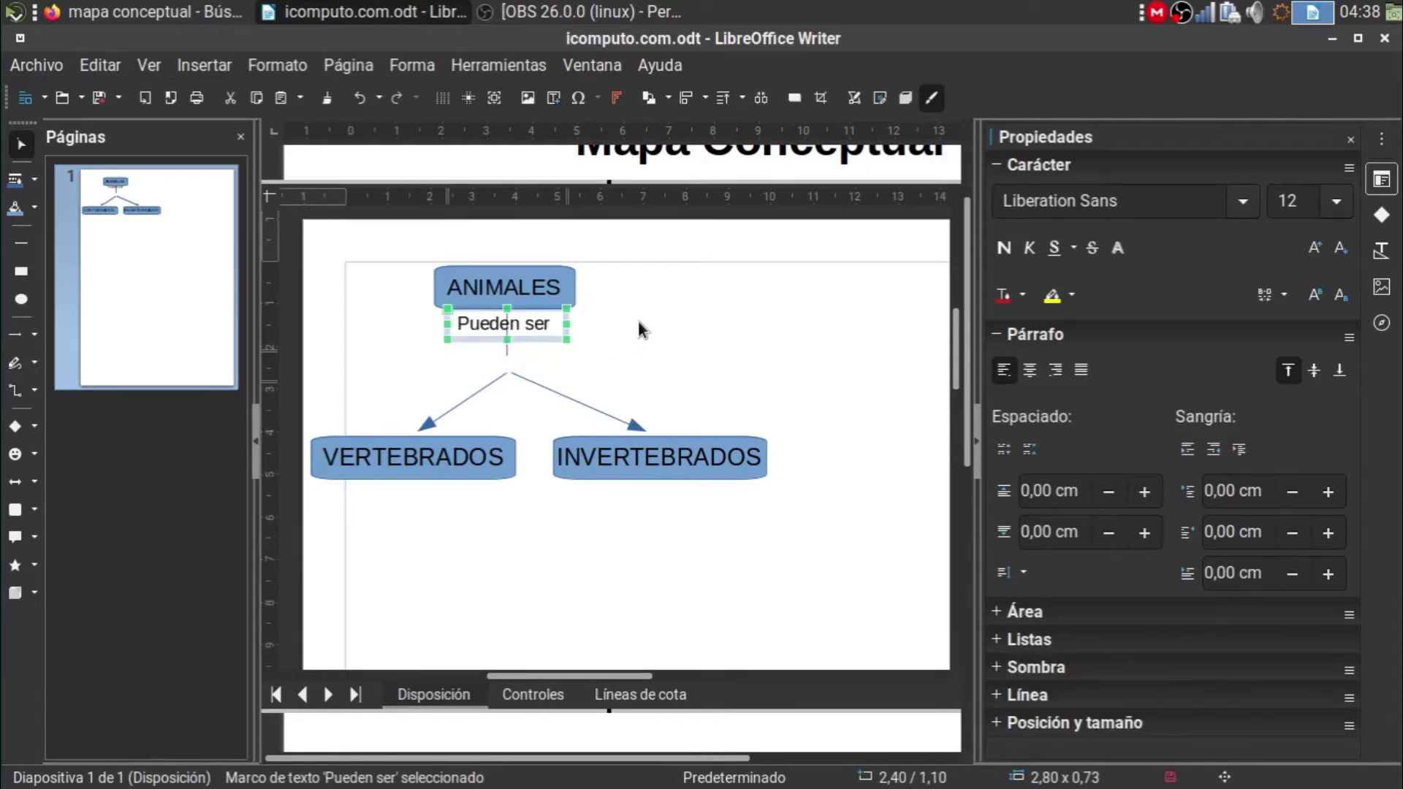
key(Down)
key(Down)
key(Down)
key(Down)
key(Down)
key(Down)
key(Down)
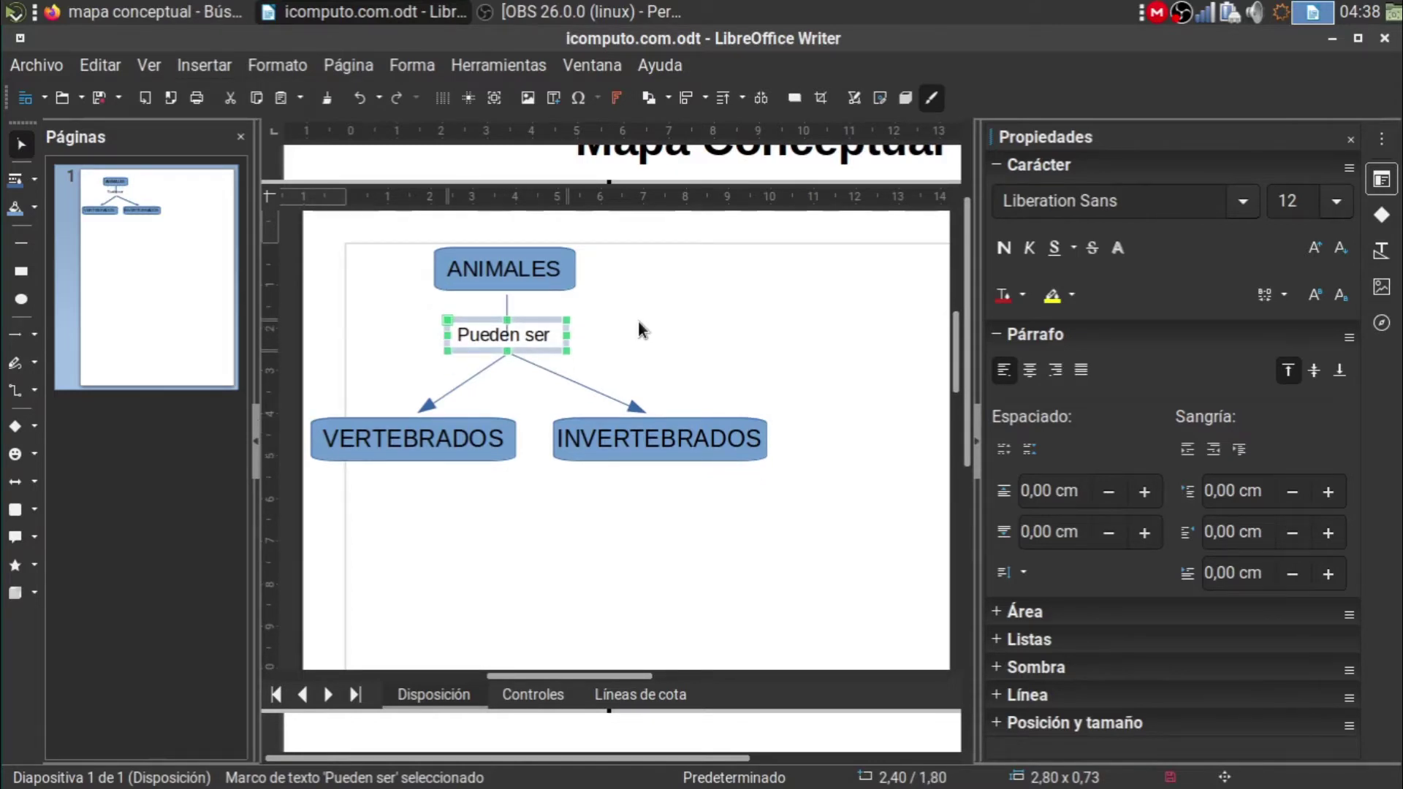
key(Down)
key(Down)
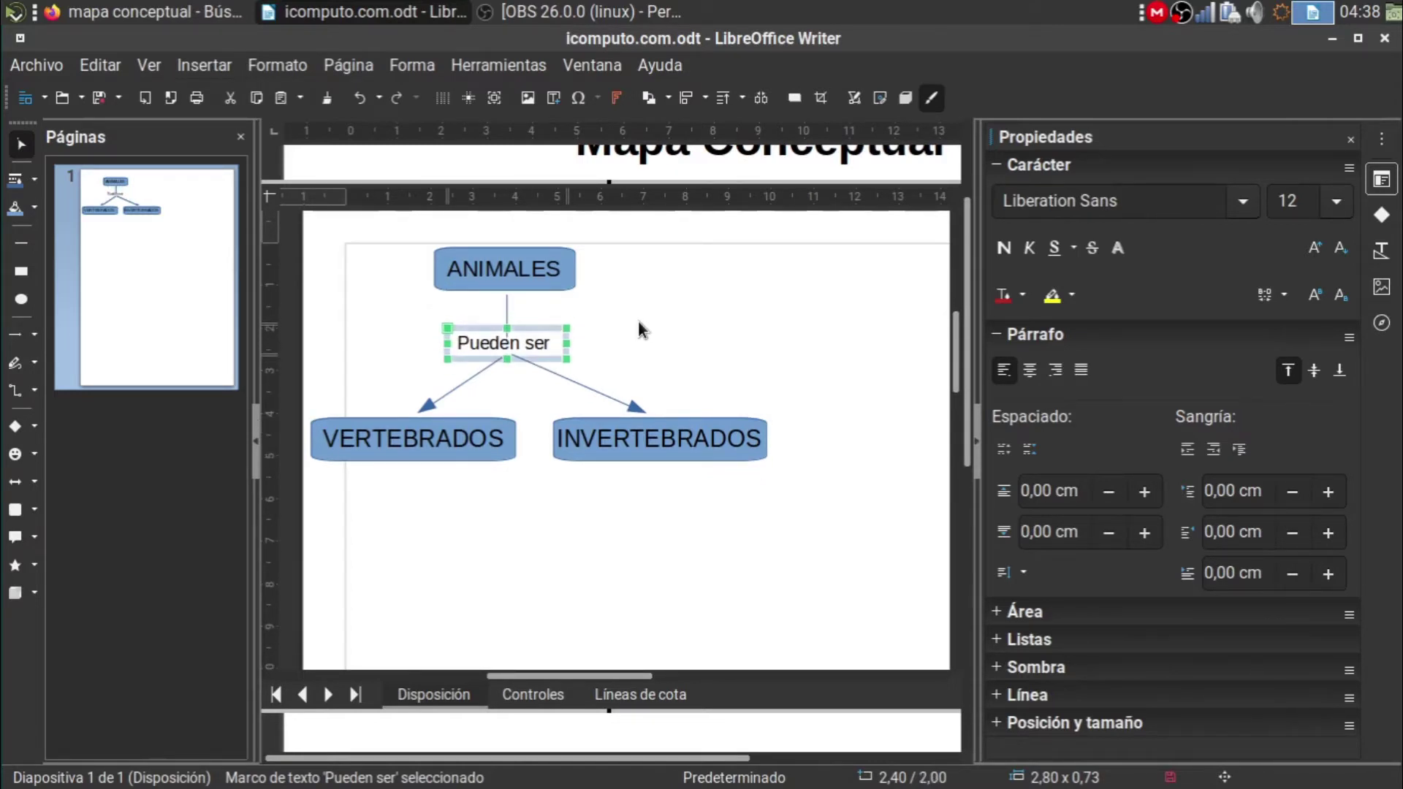
key(Escape)
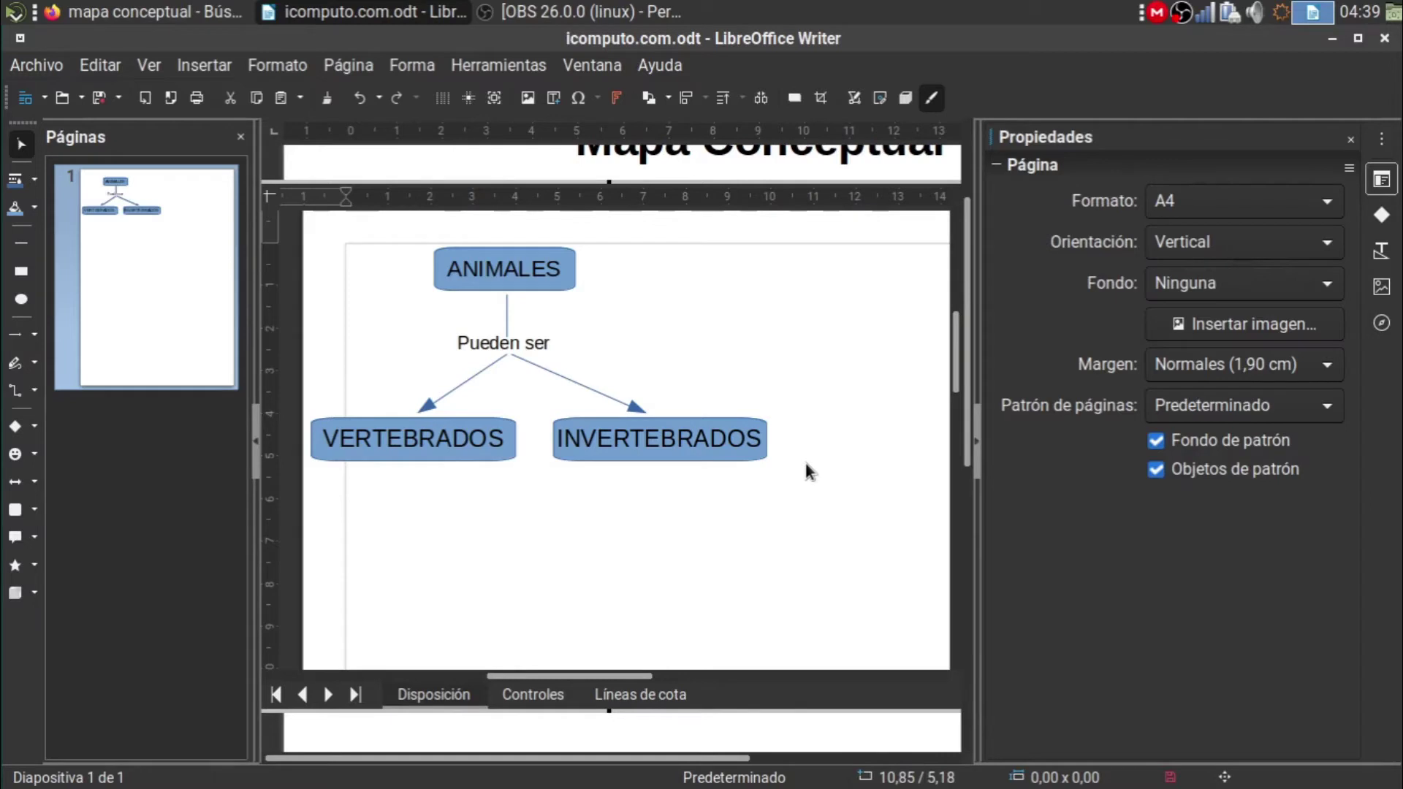
Pull both arrow tips inward, making the INVERTEBRADOS arrow about 2.6 cm wide and the VERTEBRADOS arrow about 1.6 cm wide
mouse_move(952, 339)
mouse_down()
mouse_move(960, 361)
mouse_move(961, 340)
mouse_up()
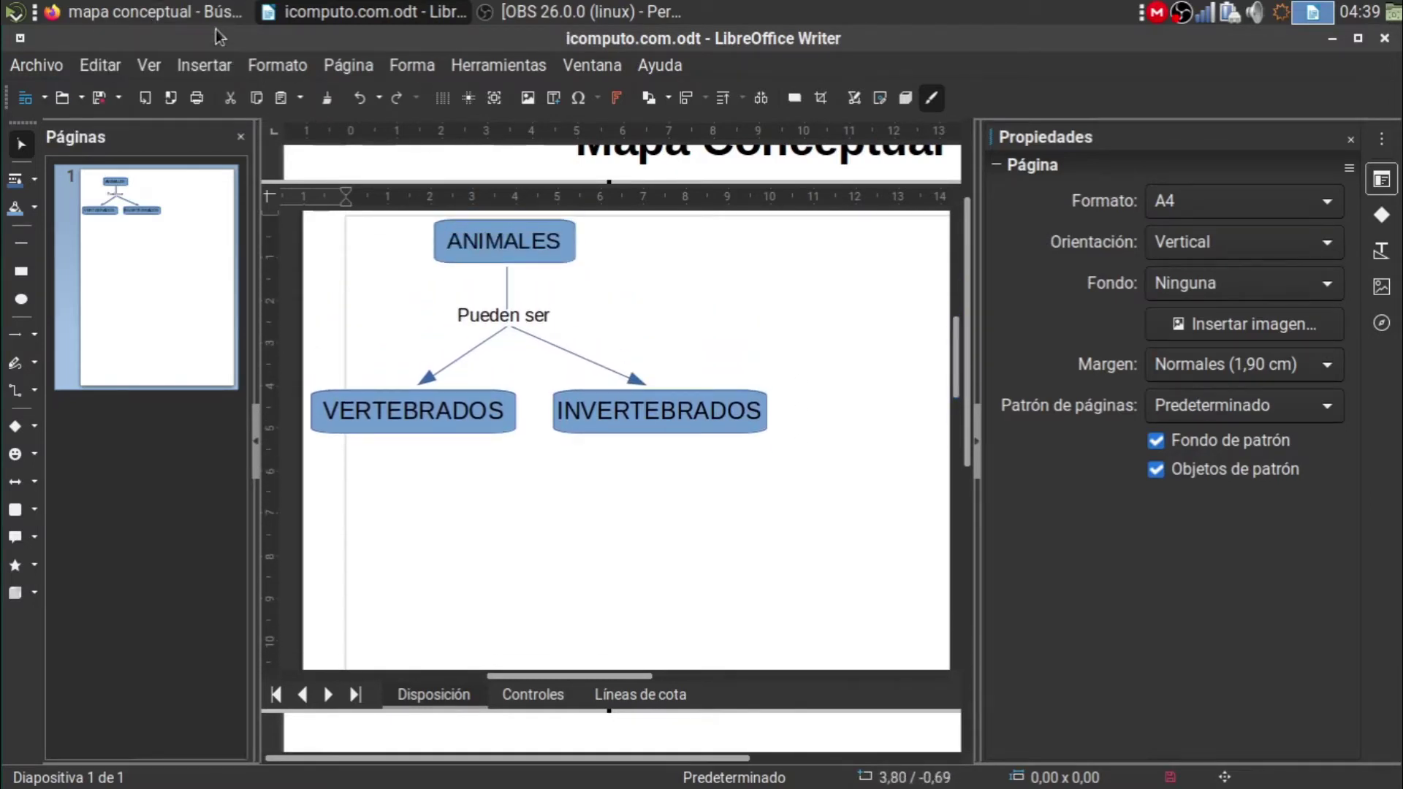
click(652, 381)
drag(647, 385, 621, 381)
click(423, 379)
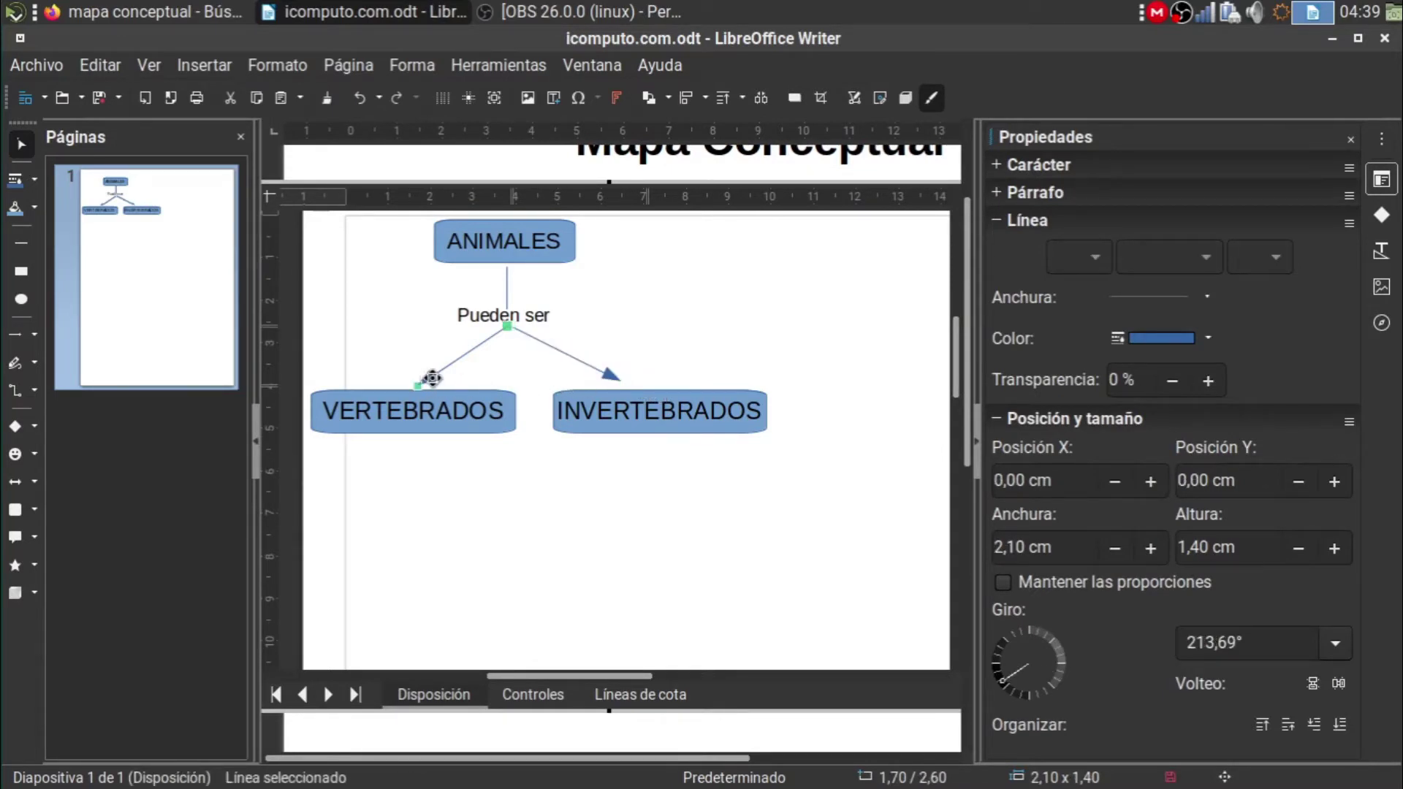
drag(417, 388, 441, 381)
click(368, 326)
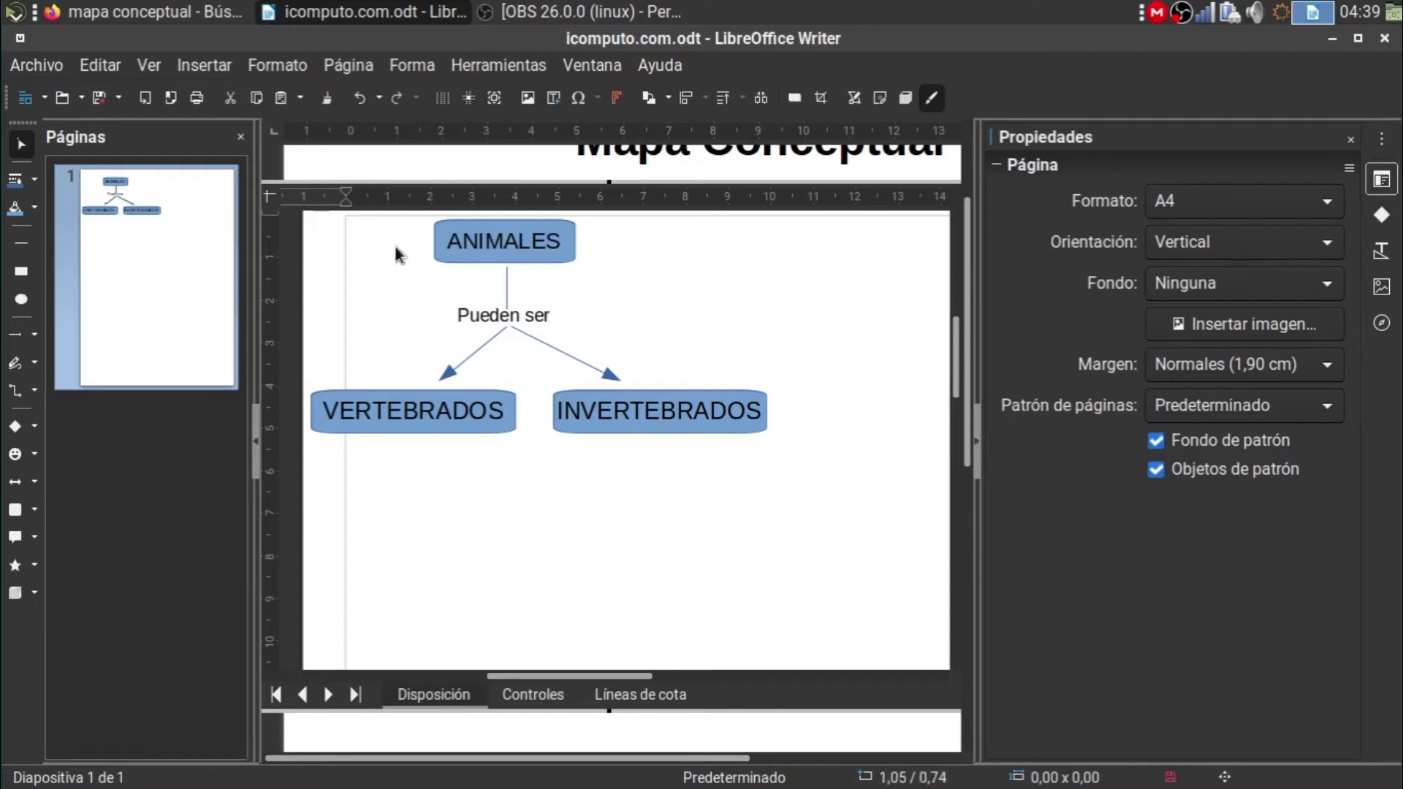
Draw a vertical line about 1.2 cm long down from the middle of the INVERTEBRADOS box
click(24, 249)
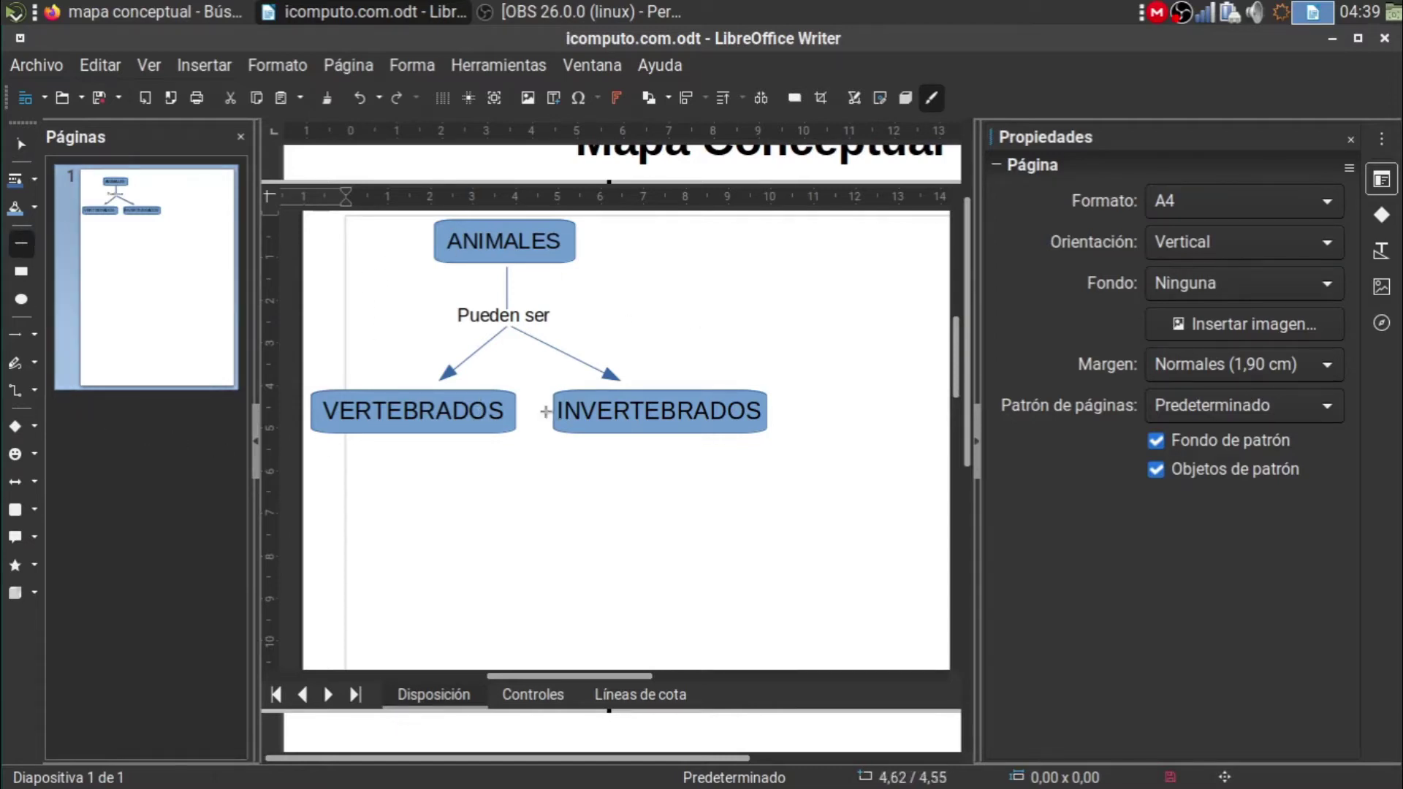
drag(655, 437, 656, 488)
click(569, 484)
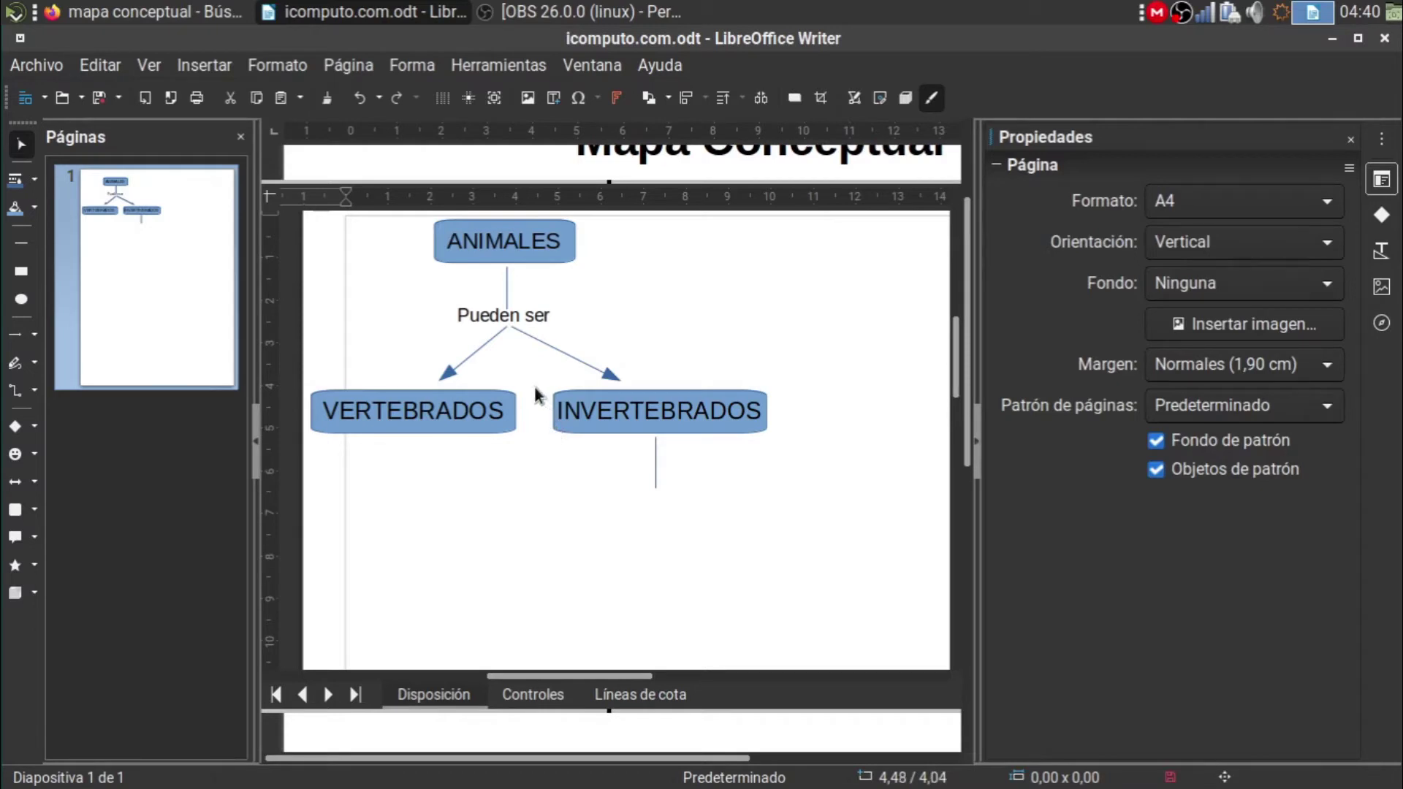
Set the width of the vertical line below the ANIMALES box to 1.0 pt
click(506, 294)
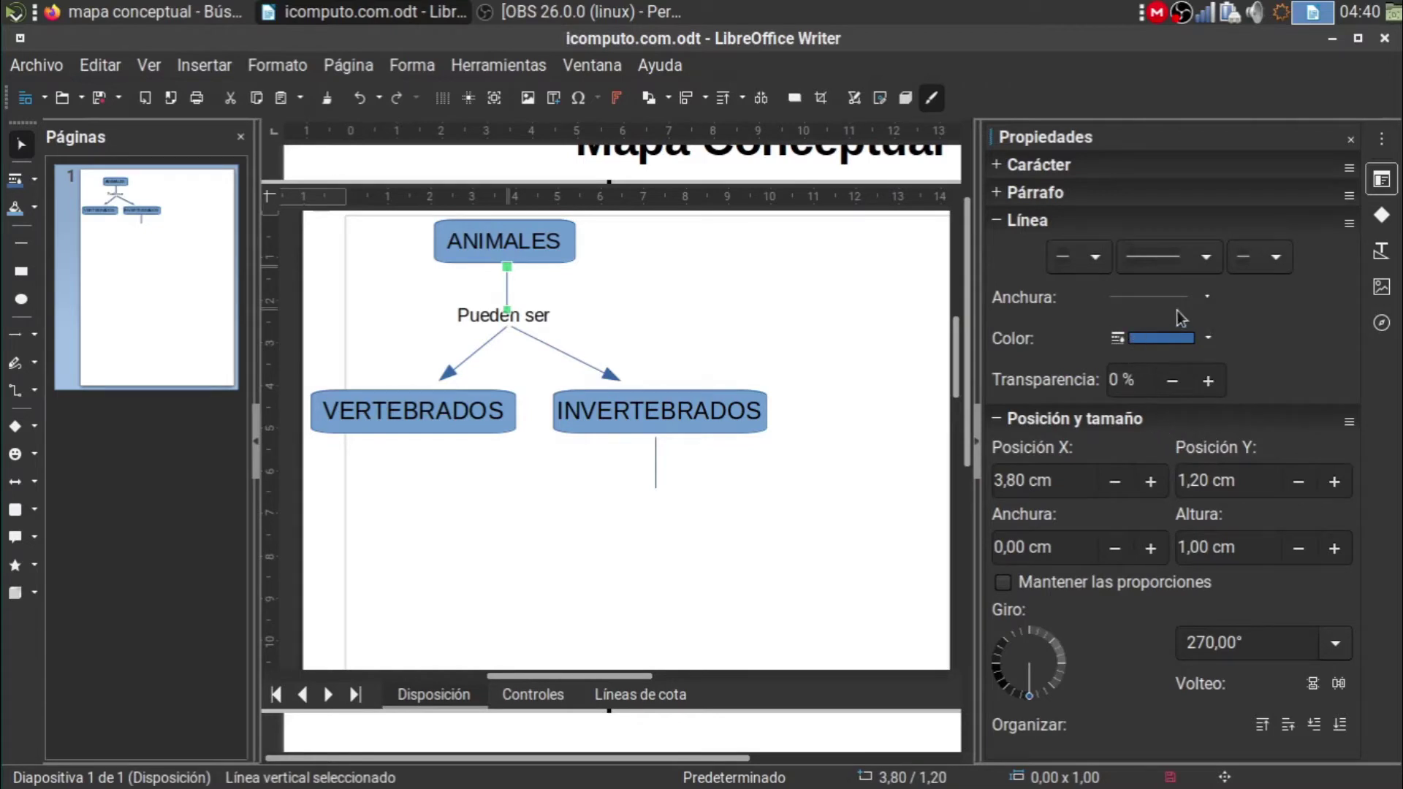
click(1206, 296)
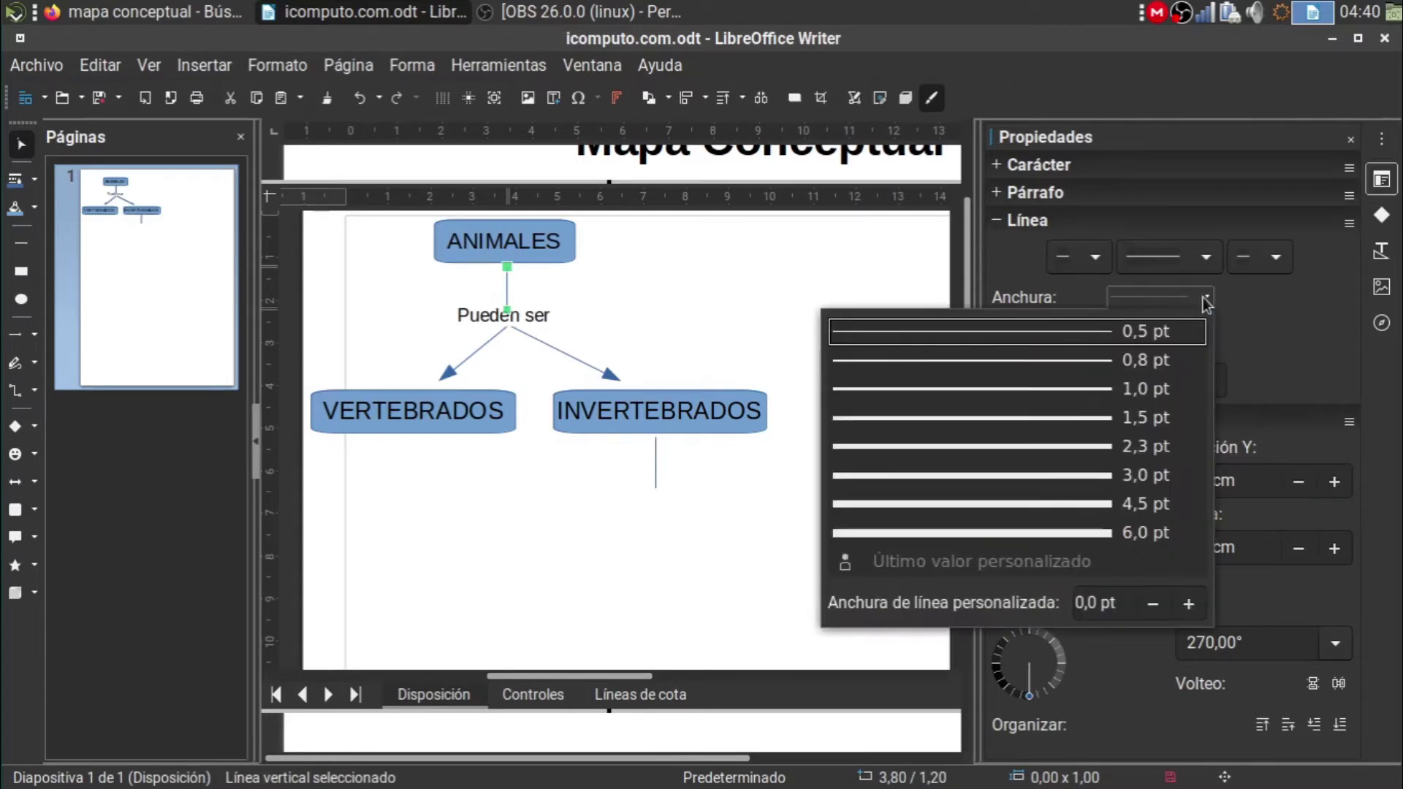
click(1106, 391)
click(824, 334)
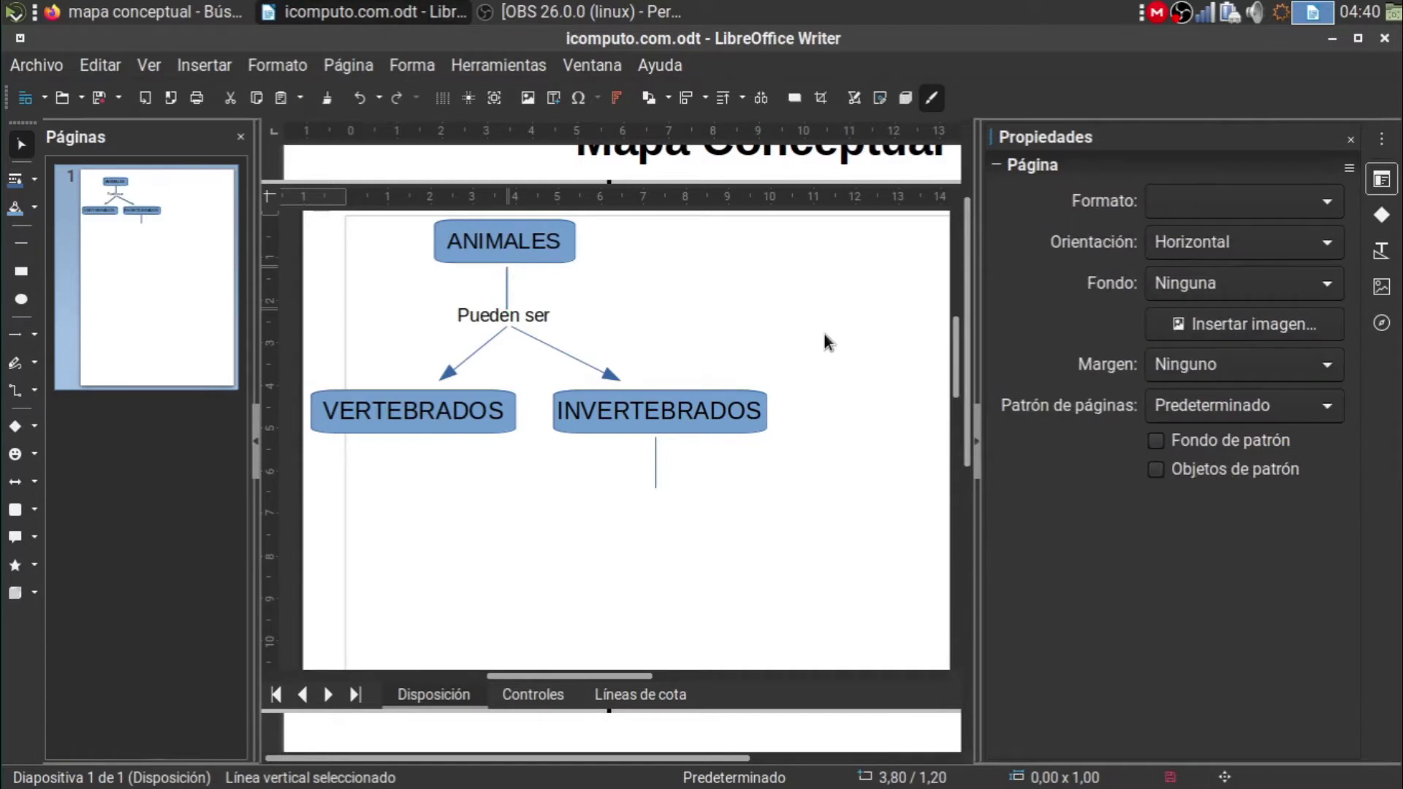
Set the width of the vertical line between ANIMALES and "Pueden ser" to 1.5 pt
click(507, 290)
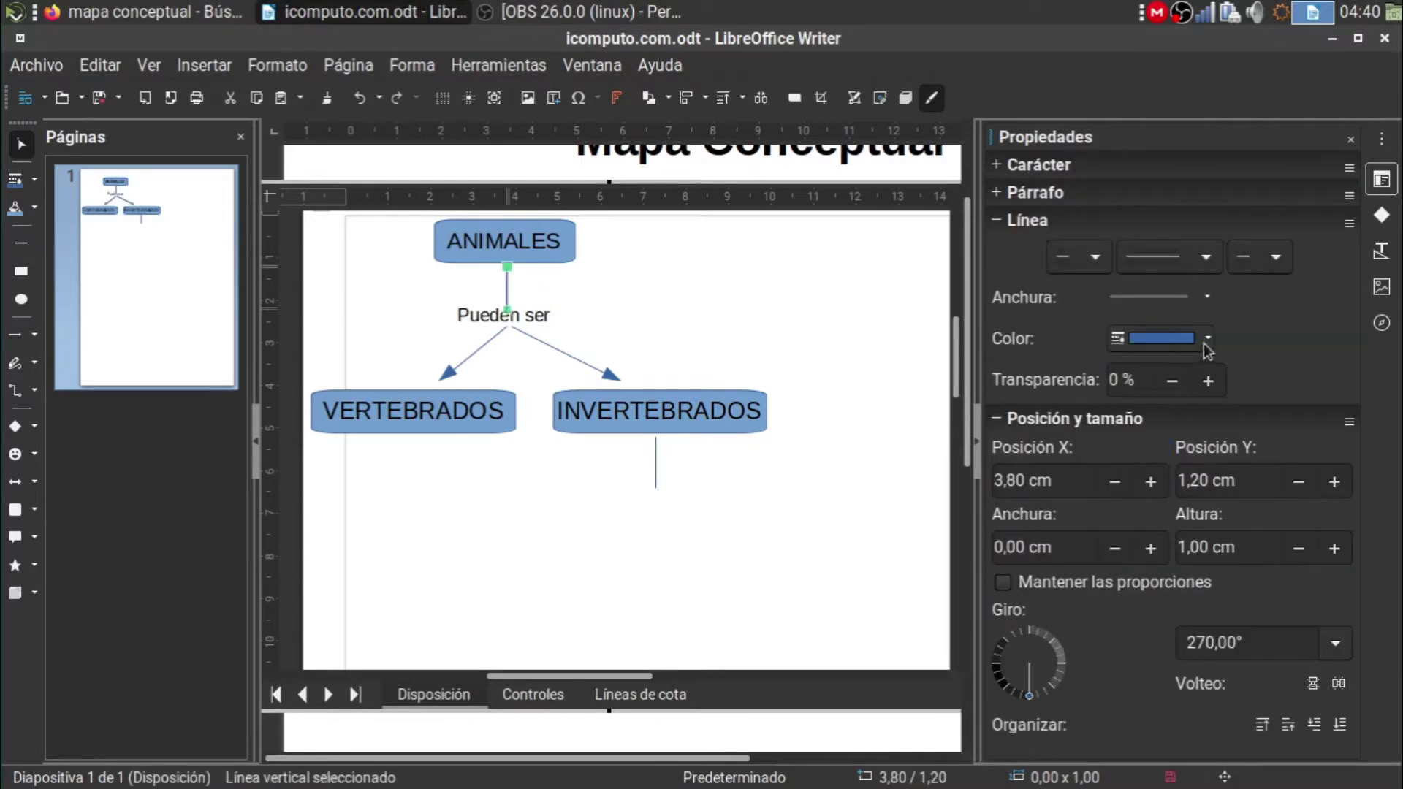
click(1206, 297)
click(1096, 420)
click(789, 328)
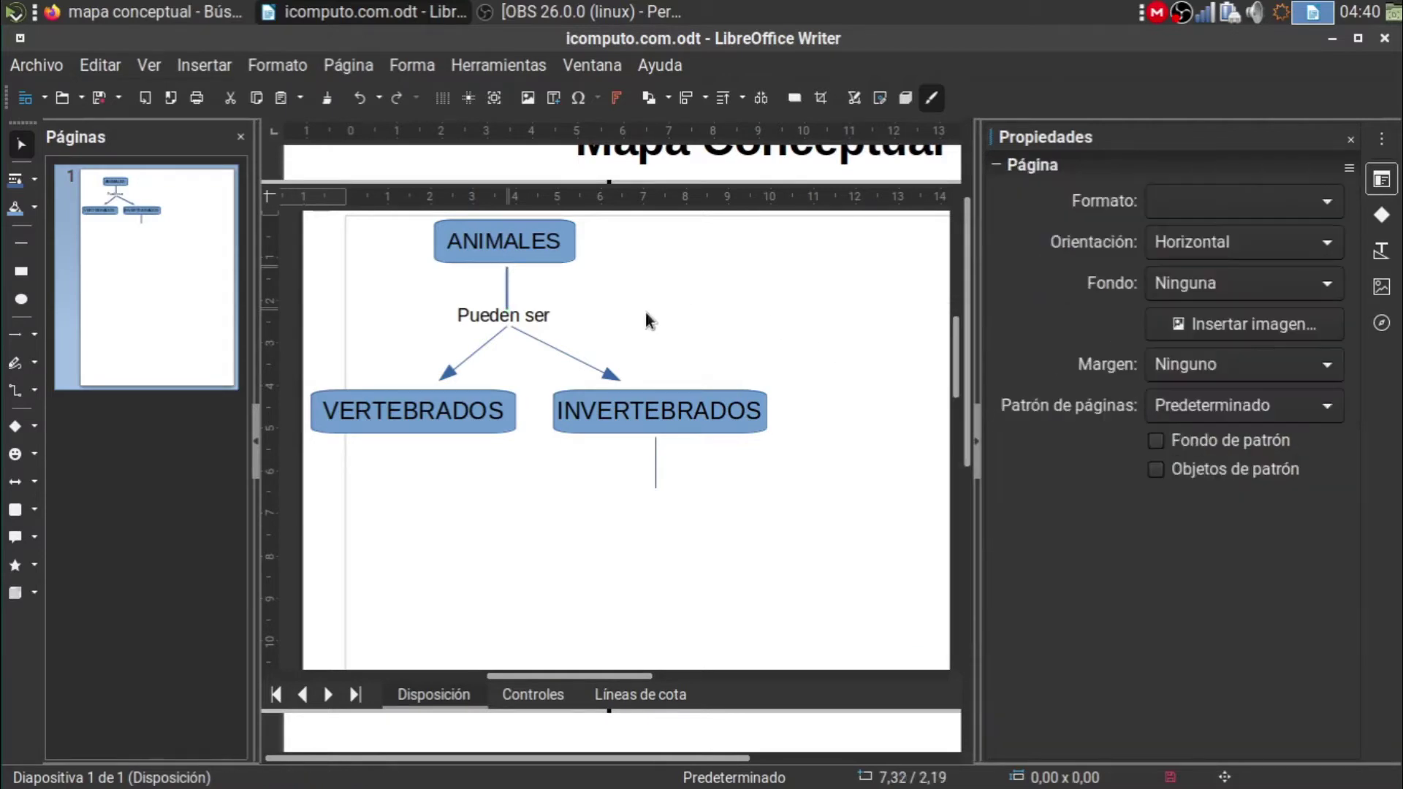
Set the line width of both arrows, to INVERTEBRADOS and to VERTEBRADOS, to 1.5 pt
click(571, 355)
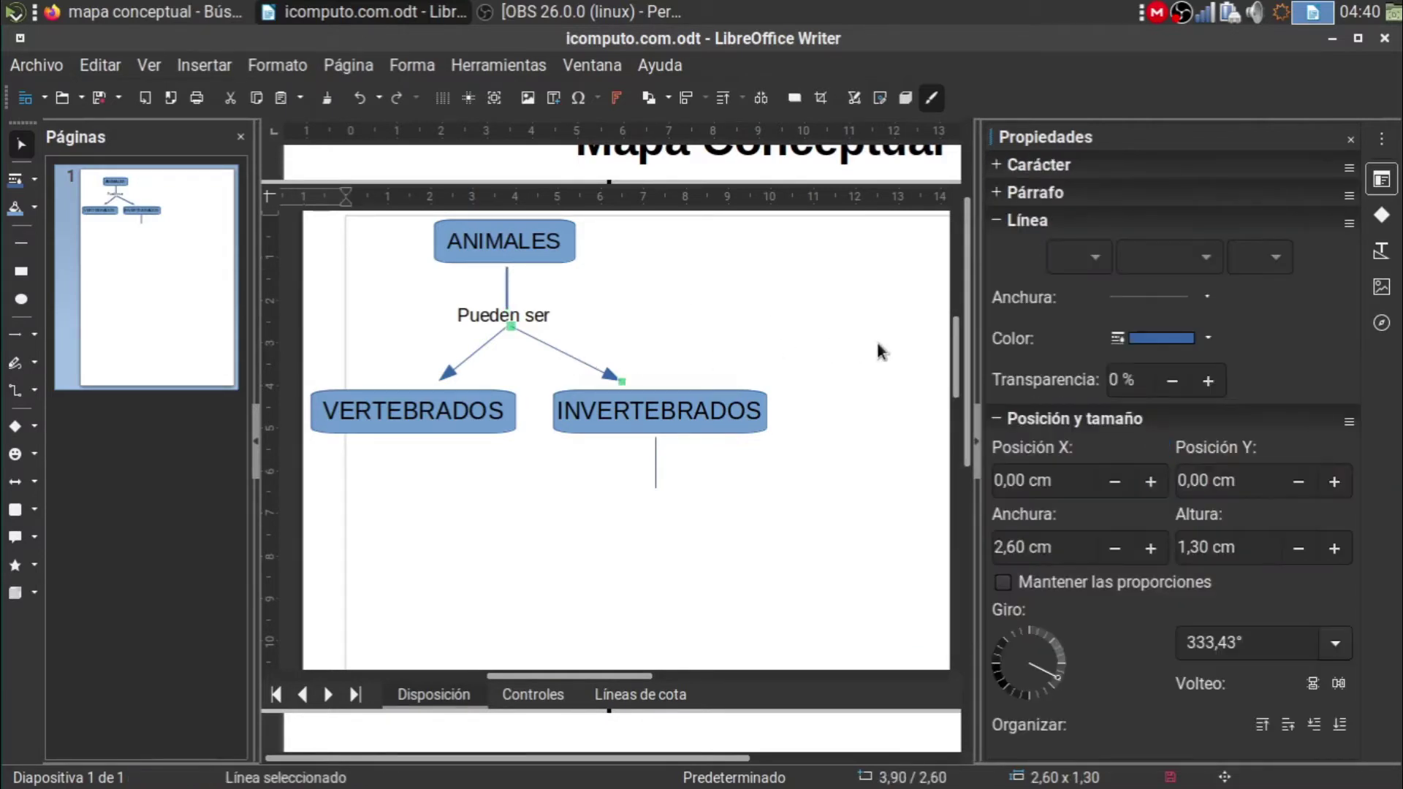
click(1204, 298)
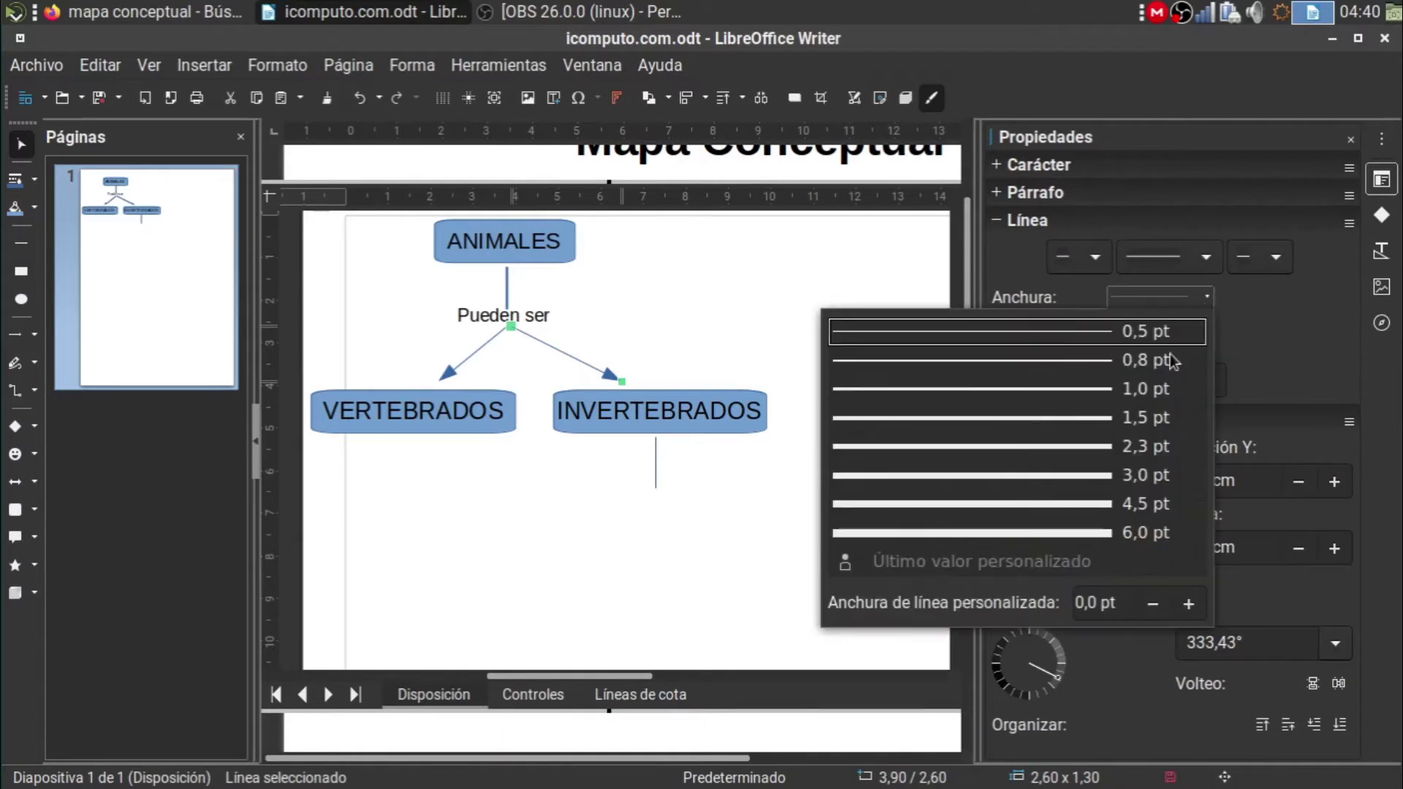
click(1093, 417)
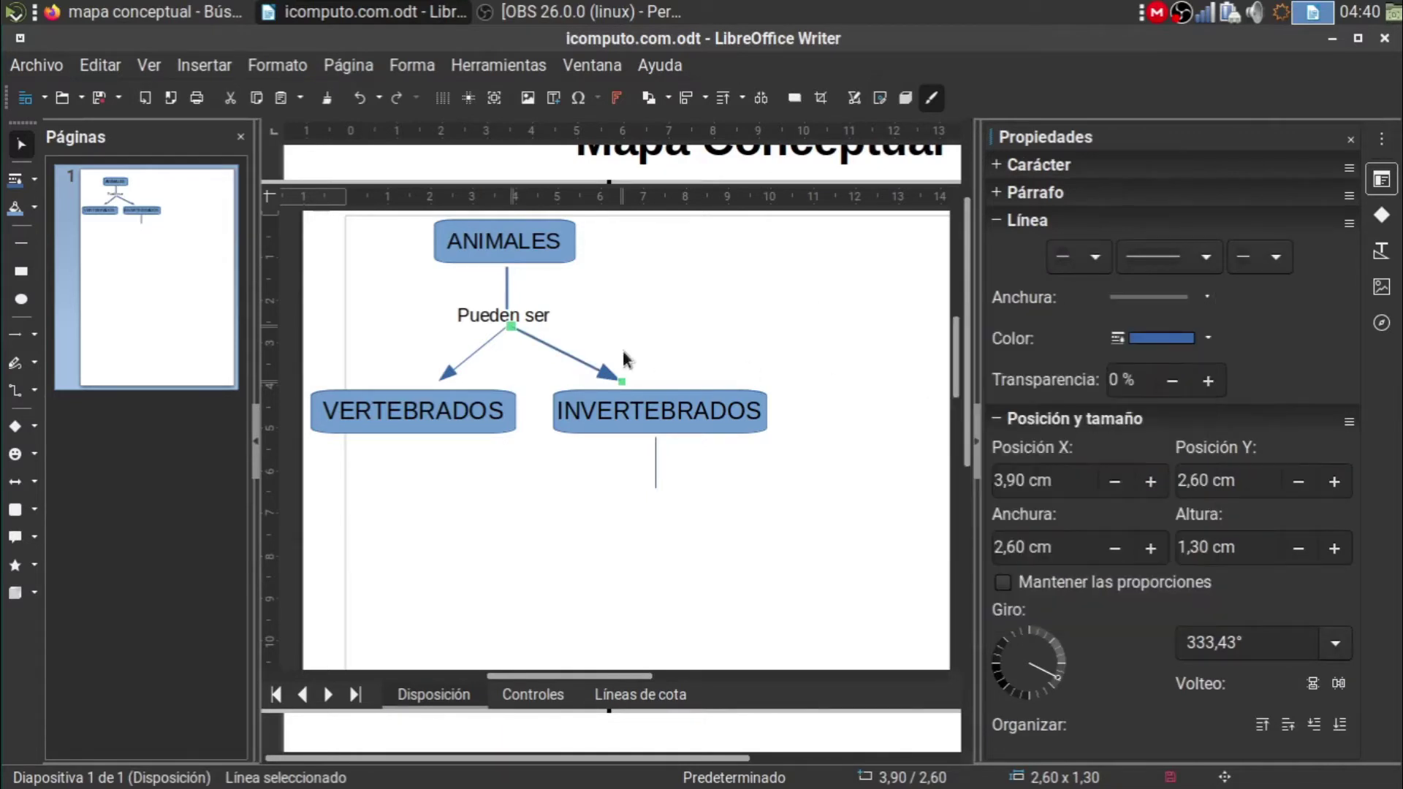
click(488, 342)
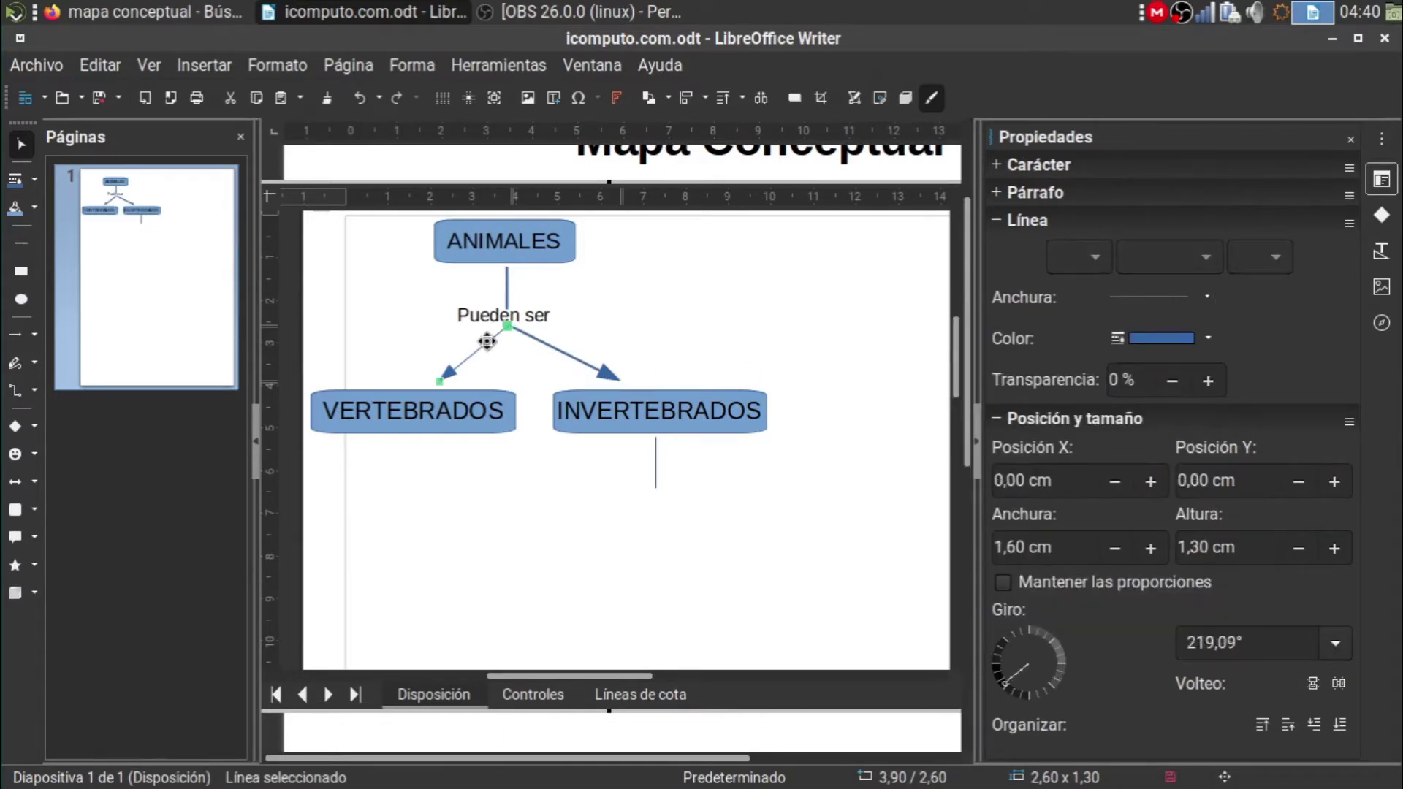
click(1182, 299)
click(1154, 418)
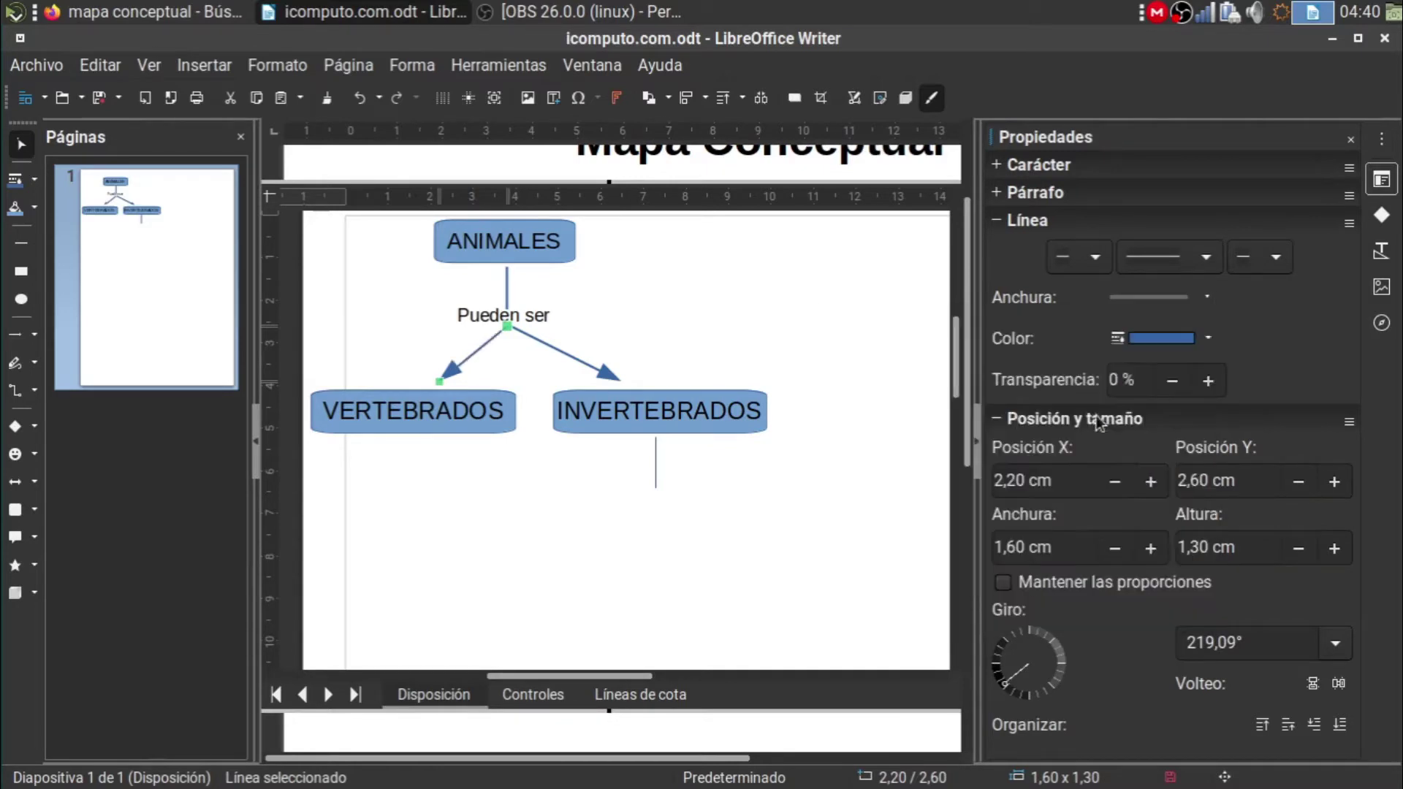
click(755, 329)
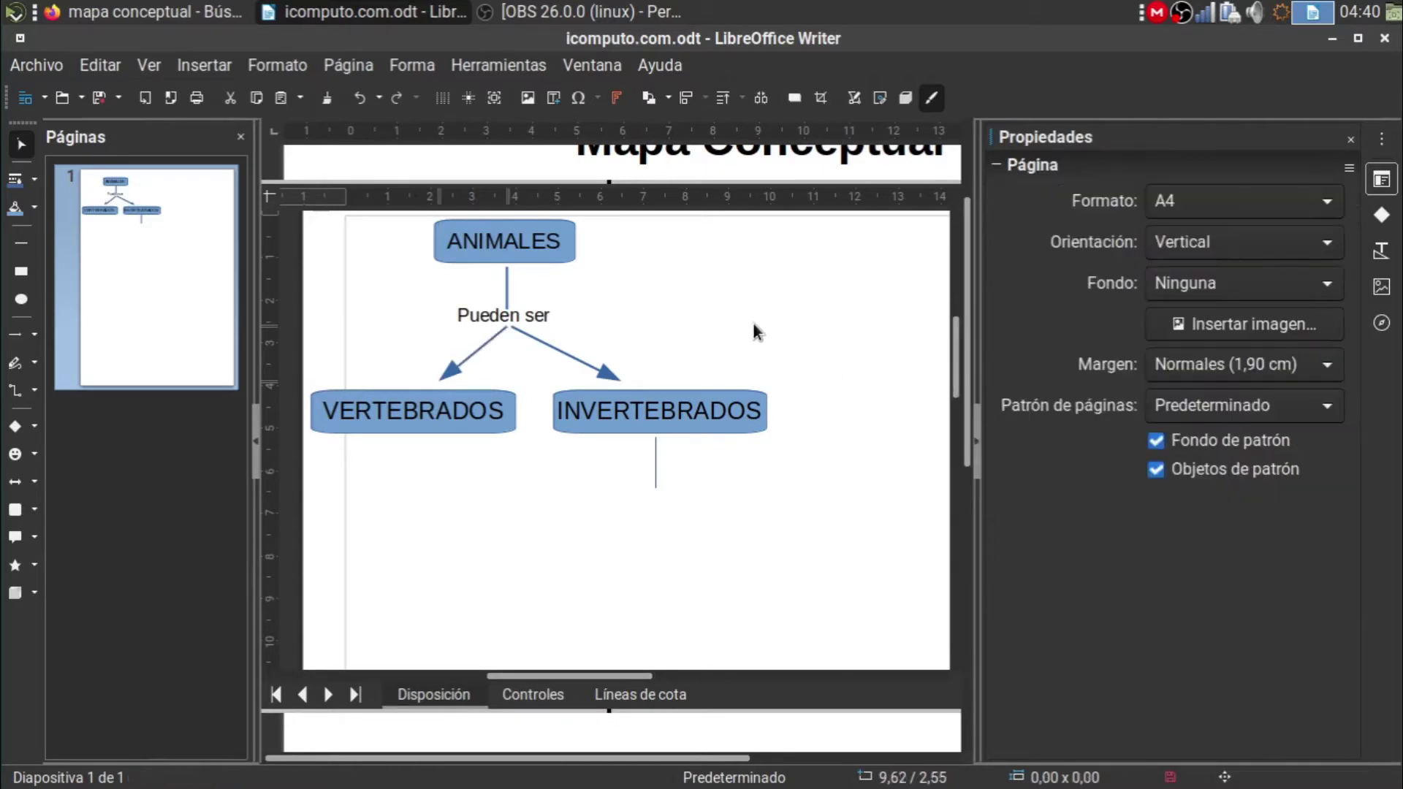
Set the width of the vertical line below the INVERTEBRADOS box to 1.5 pt
click(654, 472)
click(1166, 300)
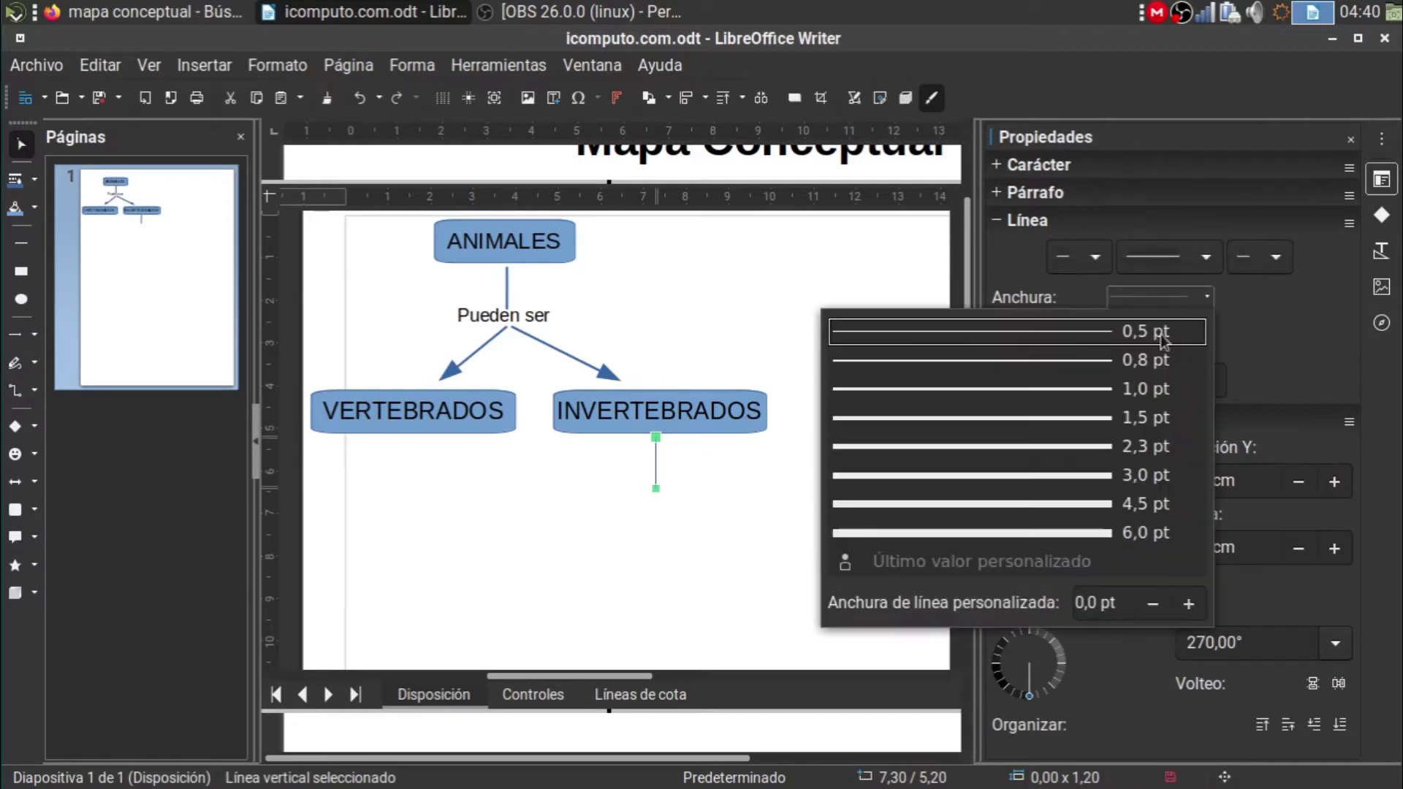
click(1106, 423)
click(699, 462)
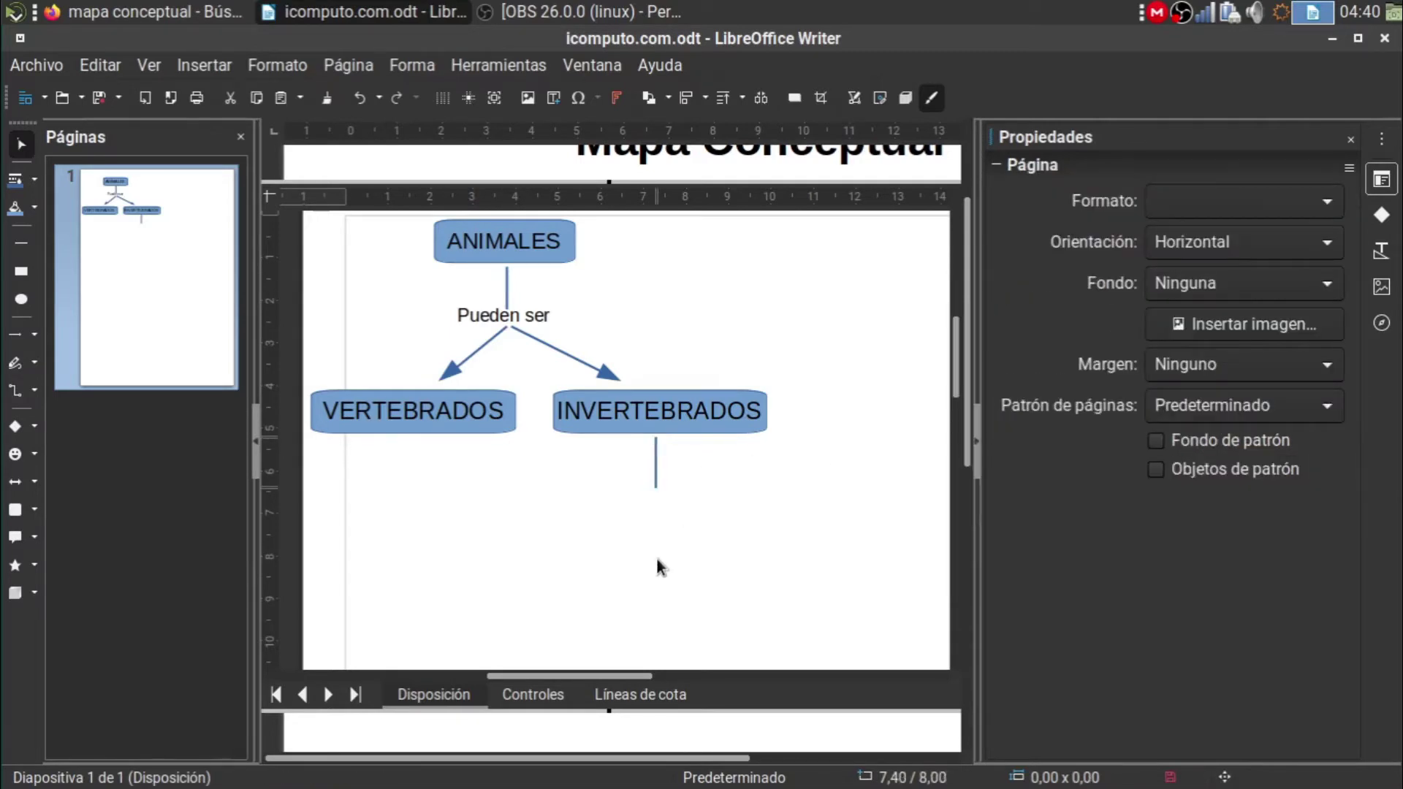
Add a text box about 3.8 cm wide under the line below INVERTEBRADOS and enter the linking text "encontramos"
click(34, 509)
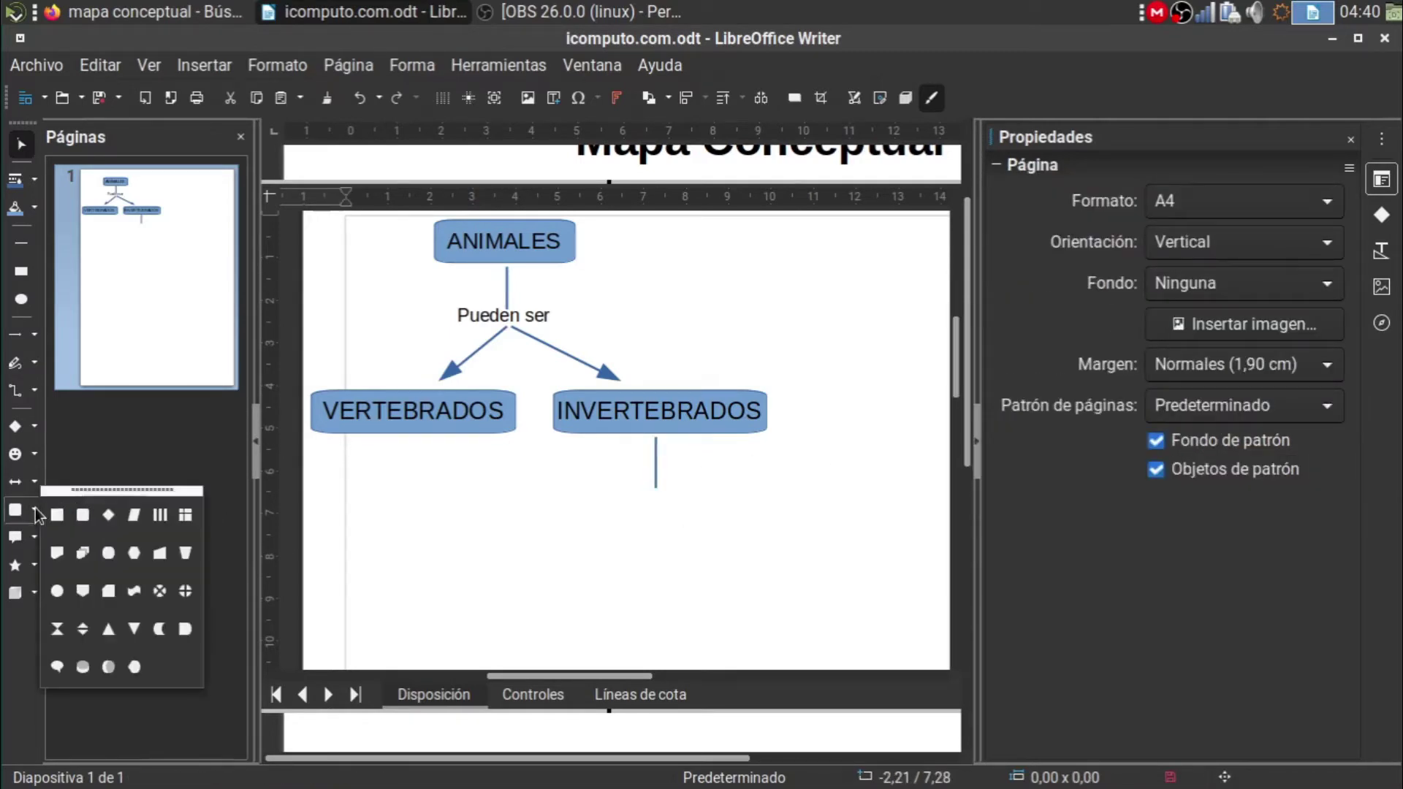
click(77, 521)
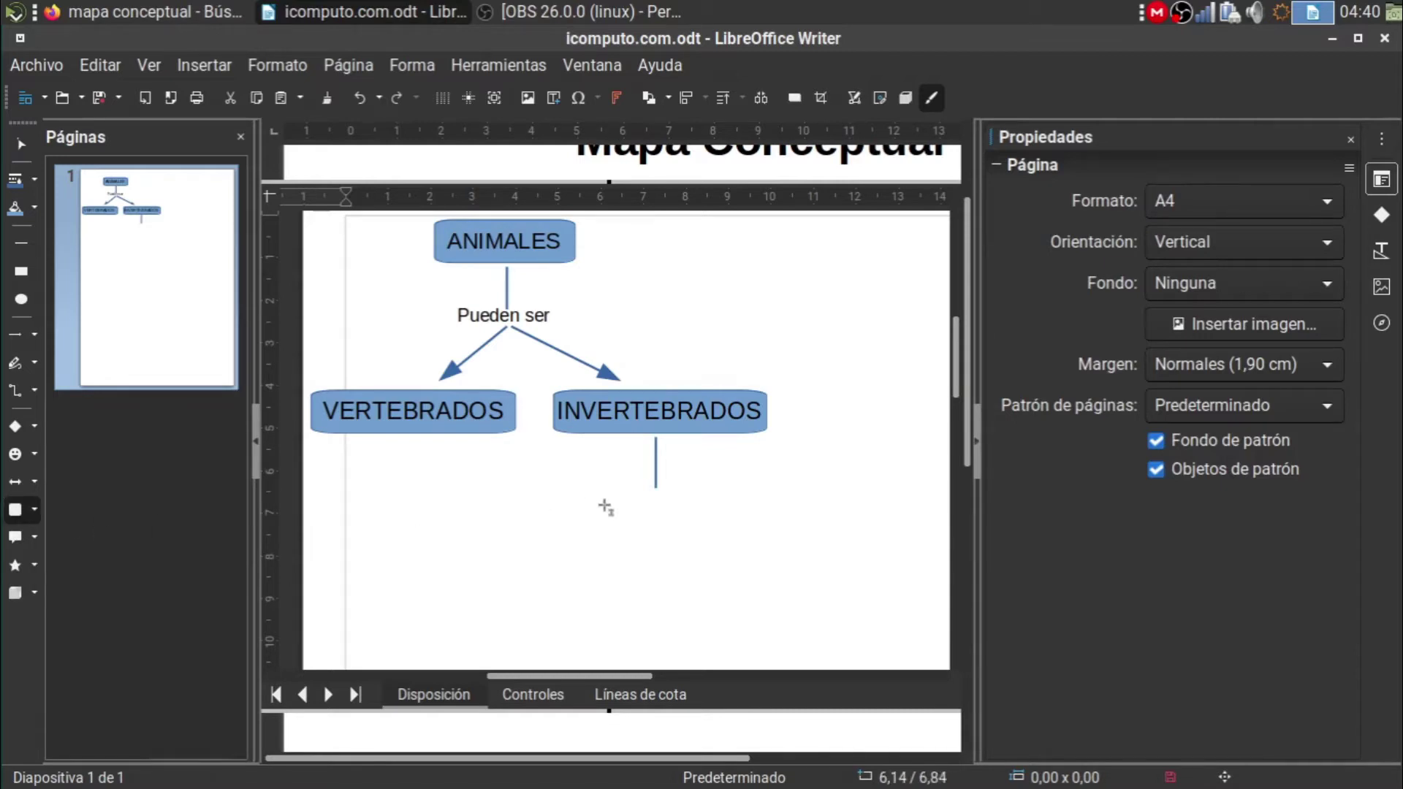
click(553, 98)
drag(586, 497, 749, 520)
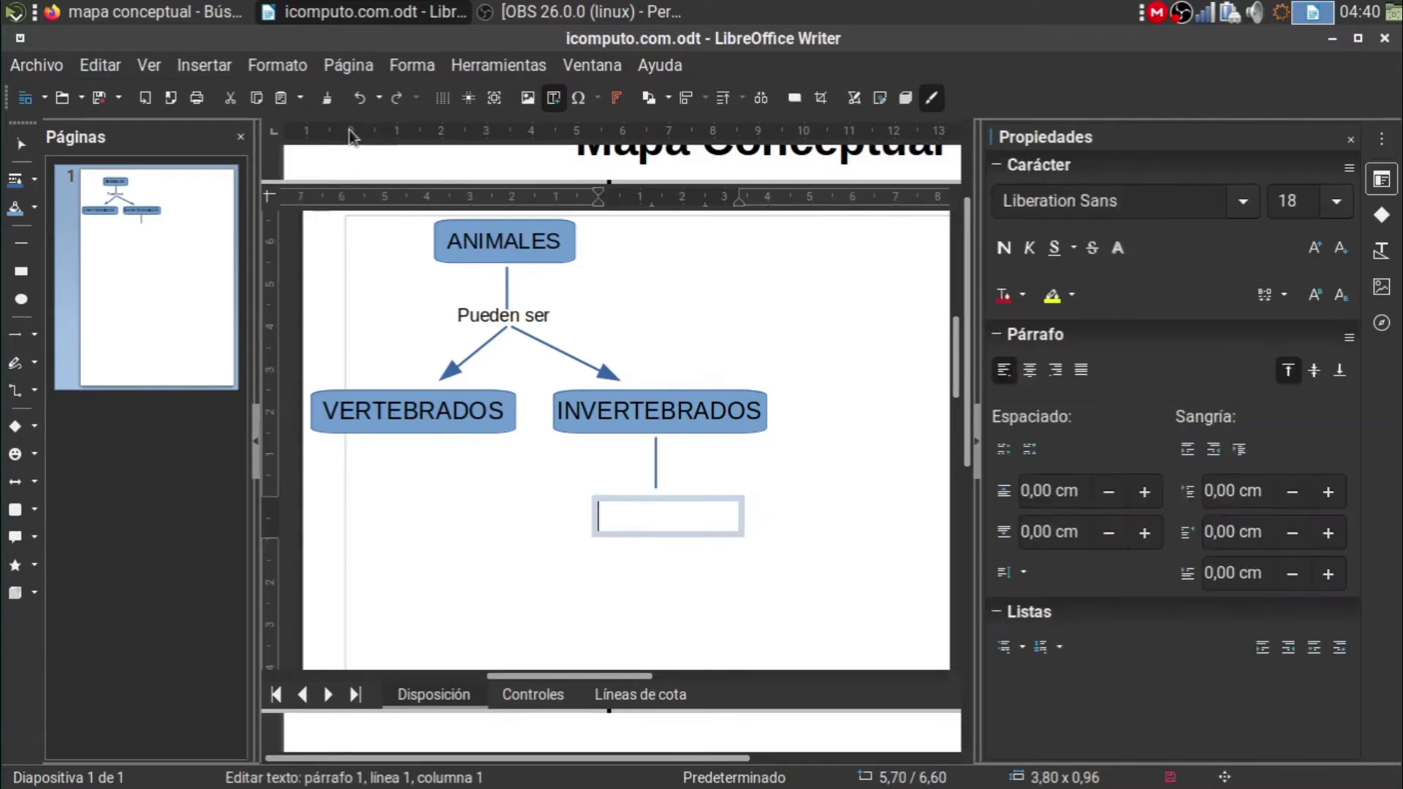
text(EN)
key(BackSpace)
key(BackSpace)
text(encont ramos)
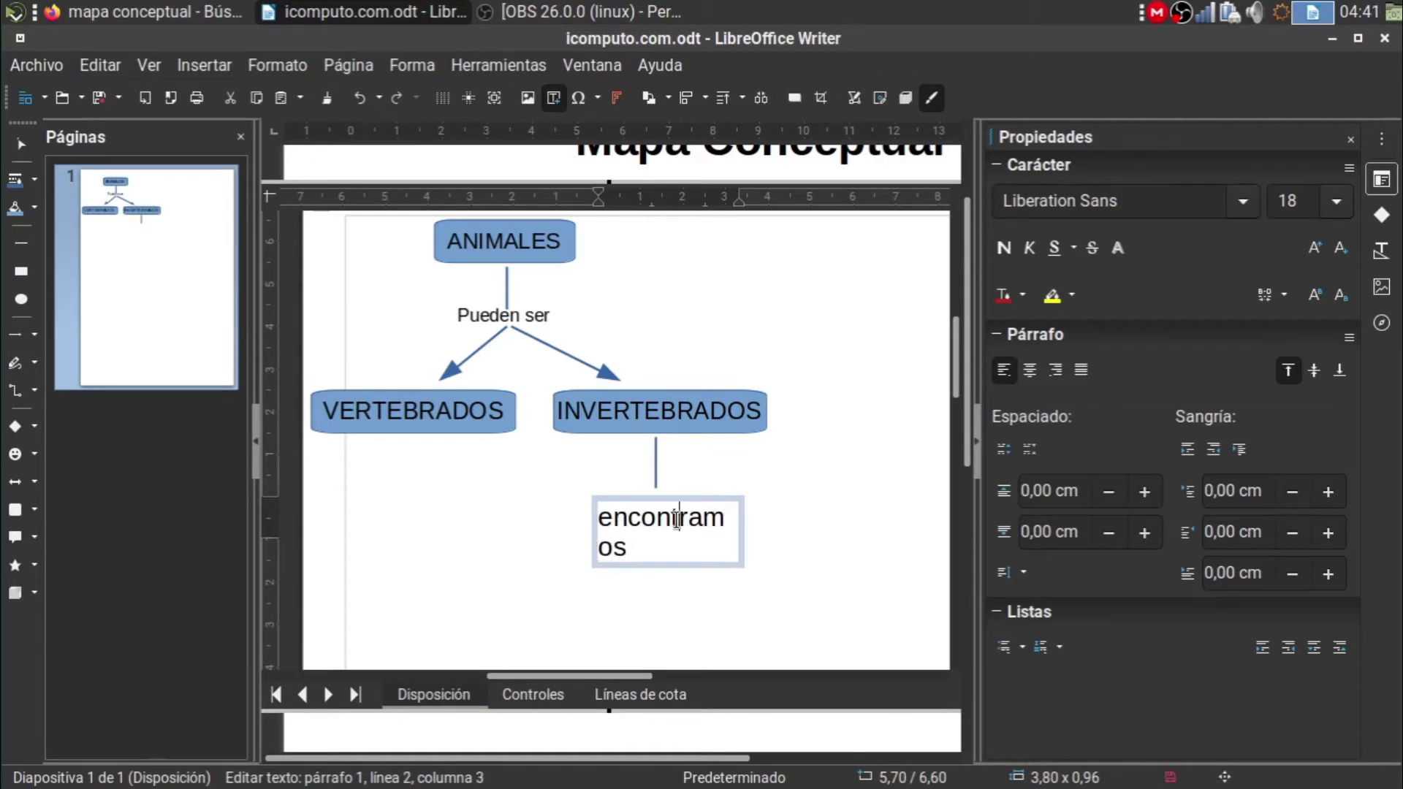
Format the "encontramos" text at 12 pt and center it within its text box
drag(648, 541, 602, 516)
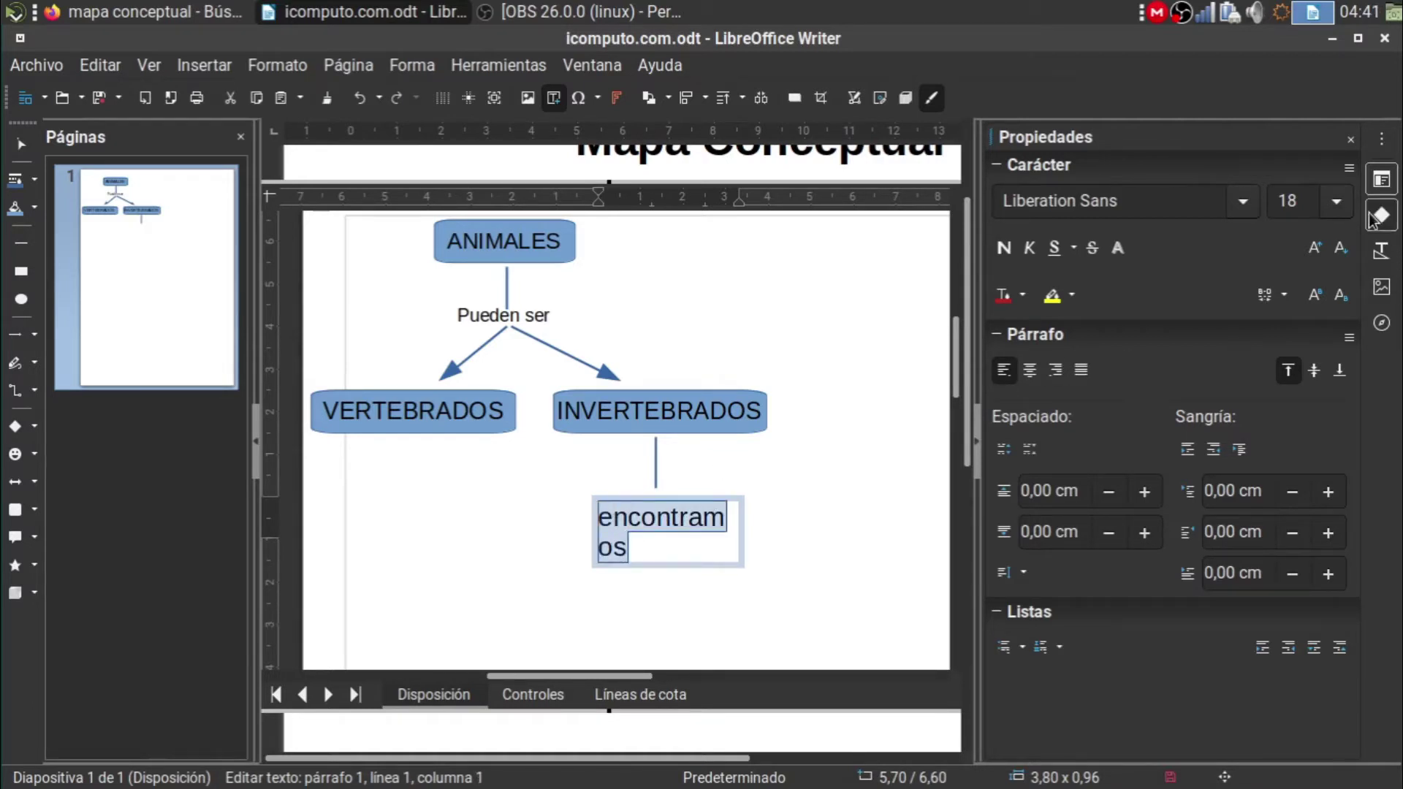
click(1336, 201)
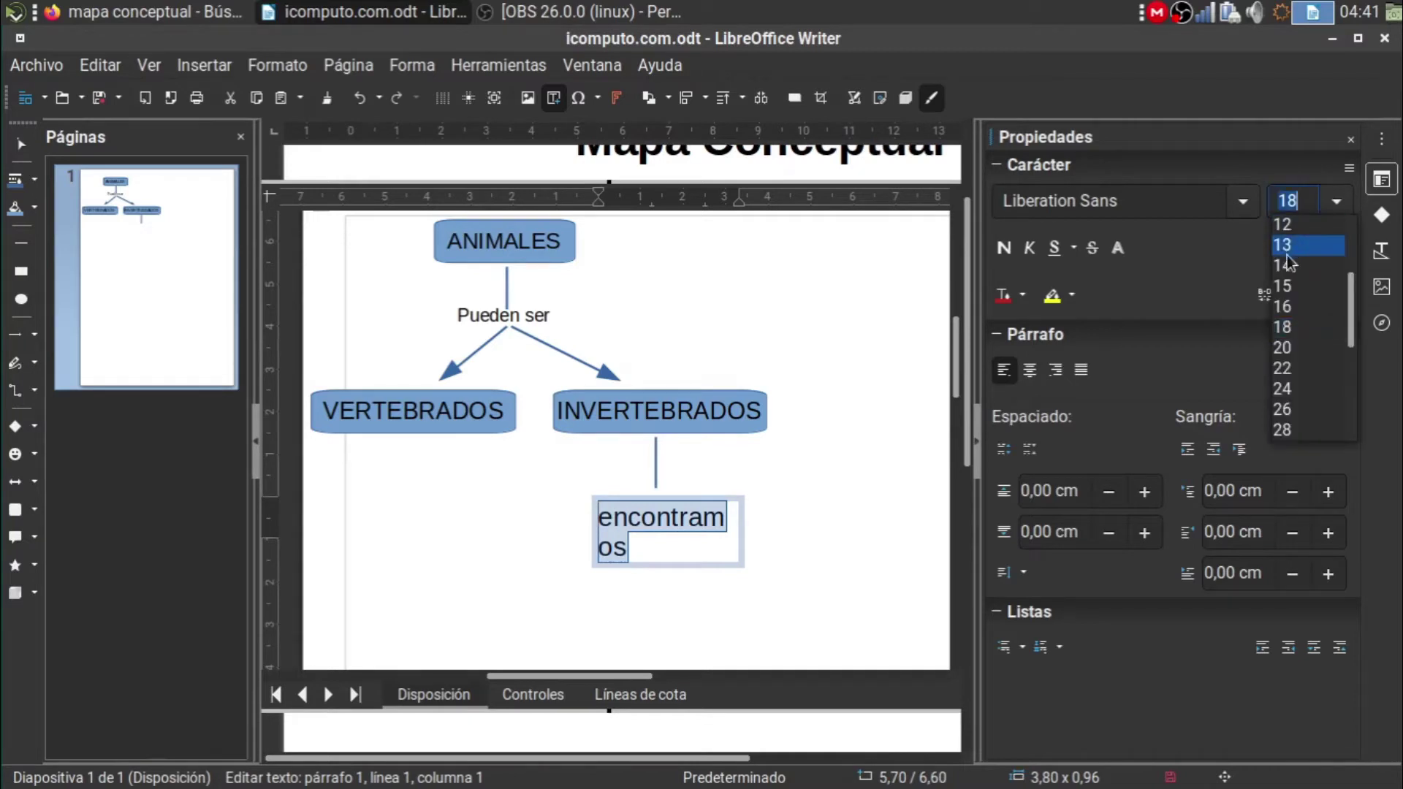
click(1286, 223)
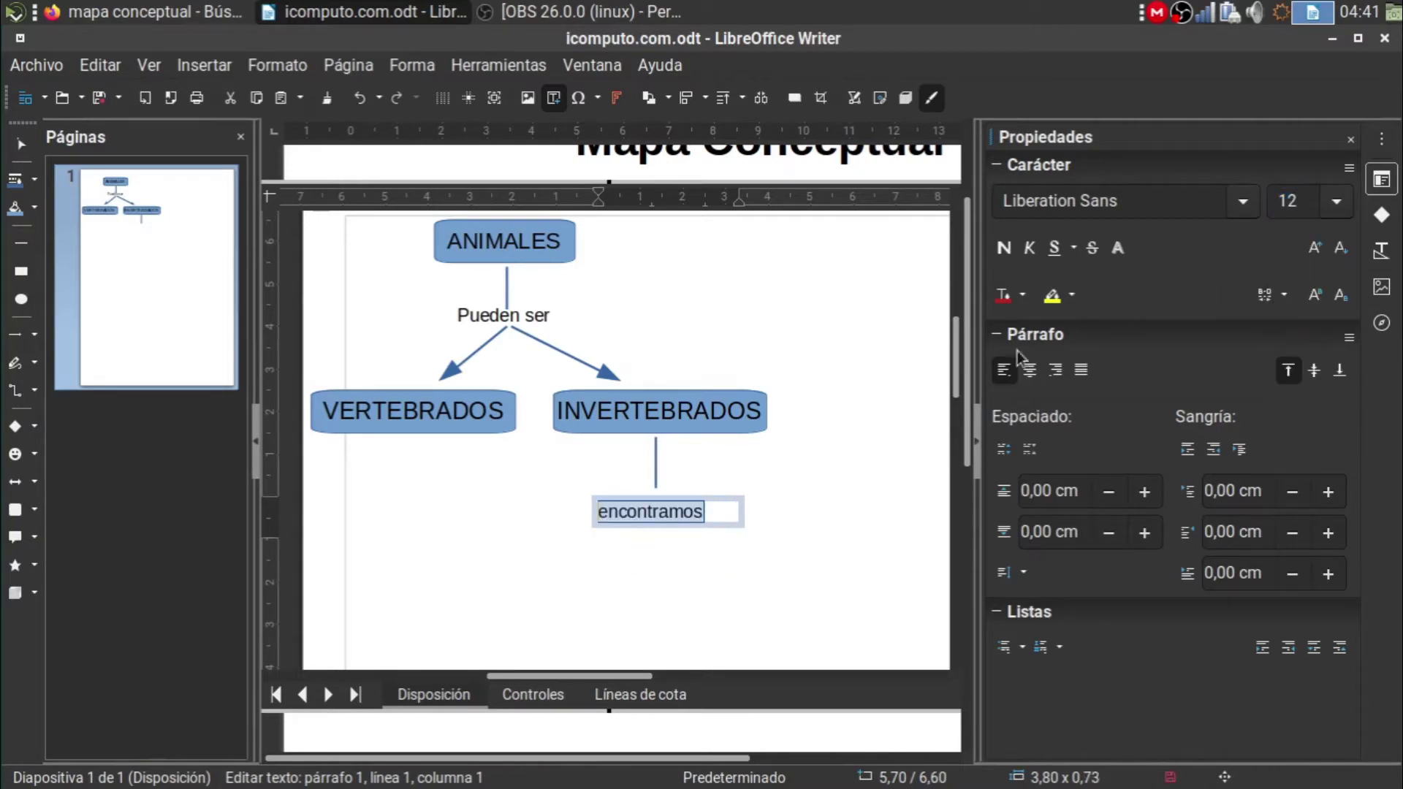
click(738, 510)
click(701, 515)
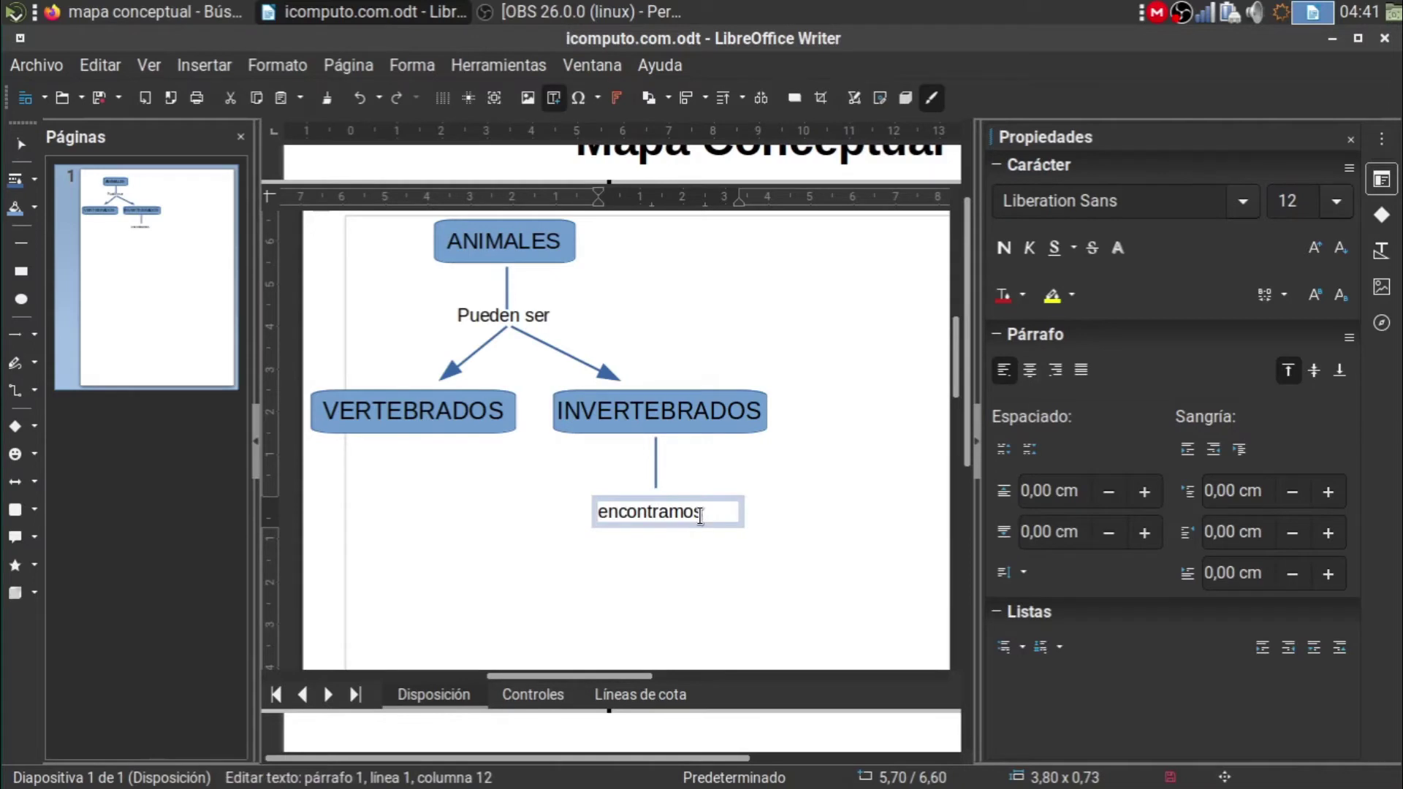
drag(719, 514, 568, 517)
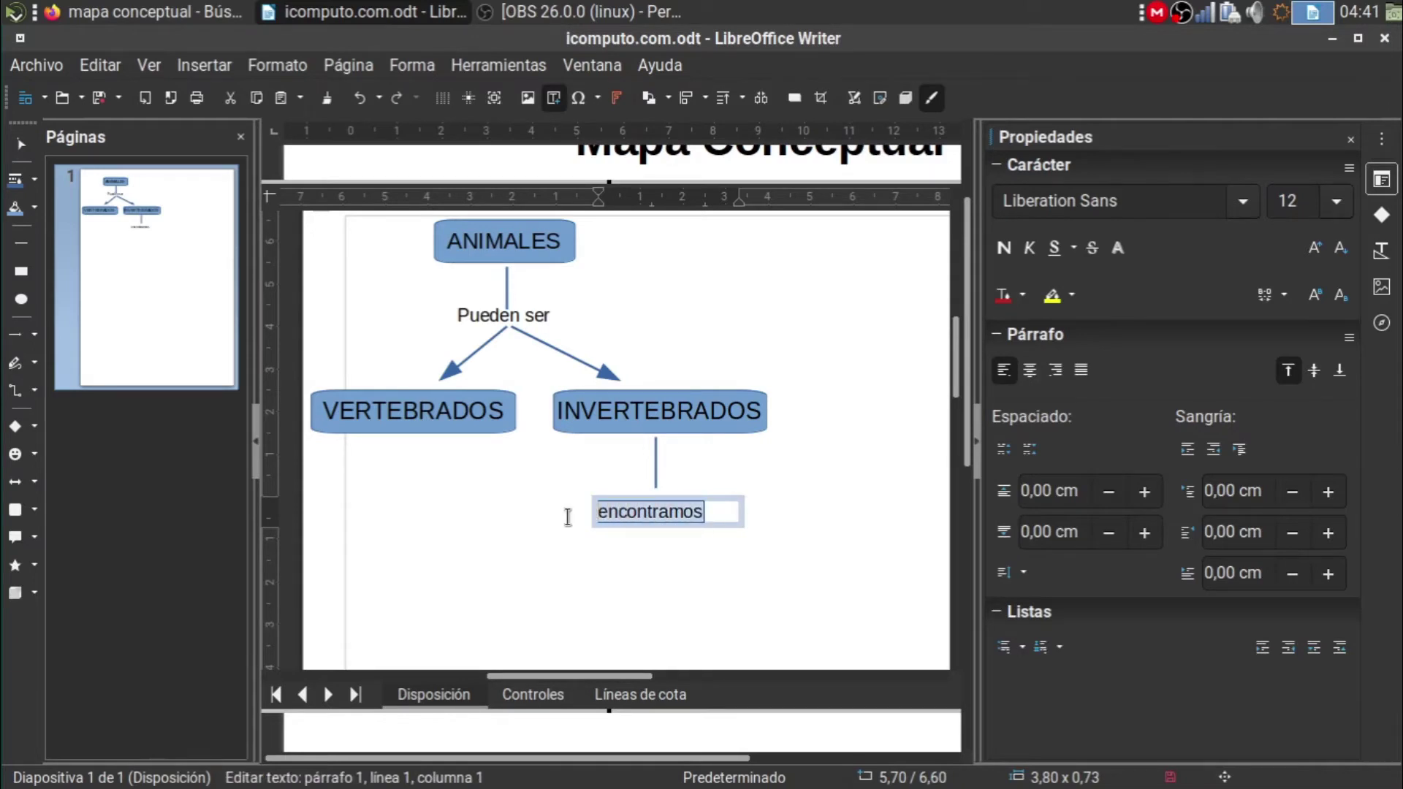
click(1029, 369)
click(764, 504)
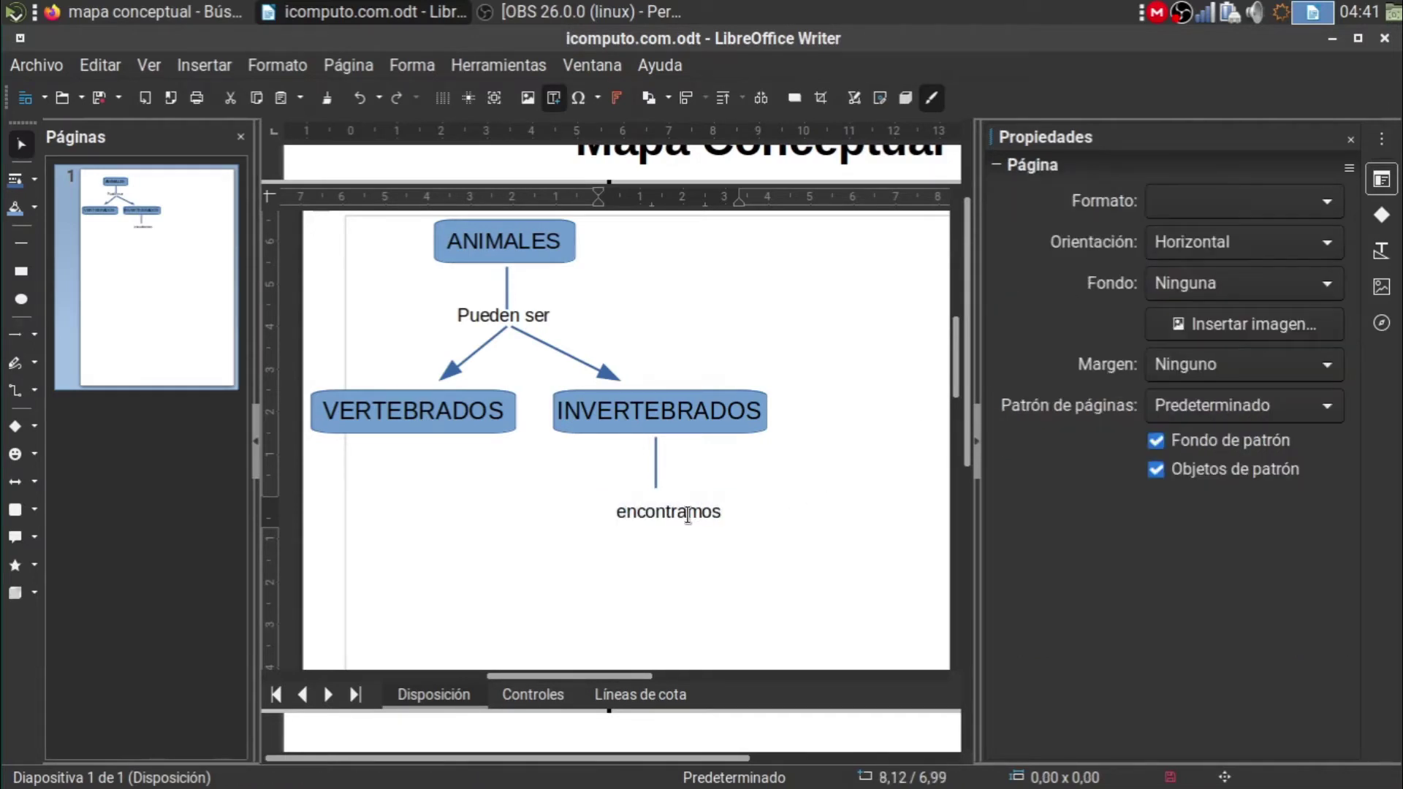
Move the "encontramos" text box up and slightly left to center it at the lower end of the line below INVERTEBRADOS
click(686, 511)
click(729, 501)
key(Left)
key(Up)
key(Up)
key(Up)
key(Up)
key(Right)
key(Left)
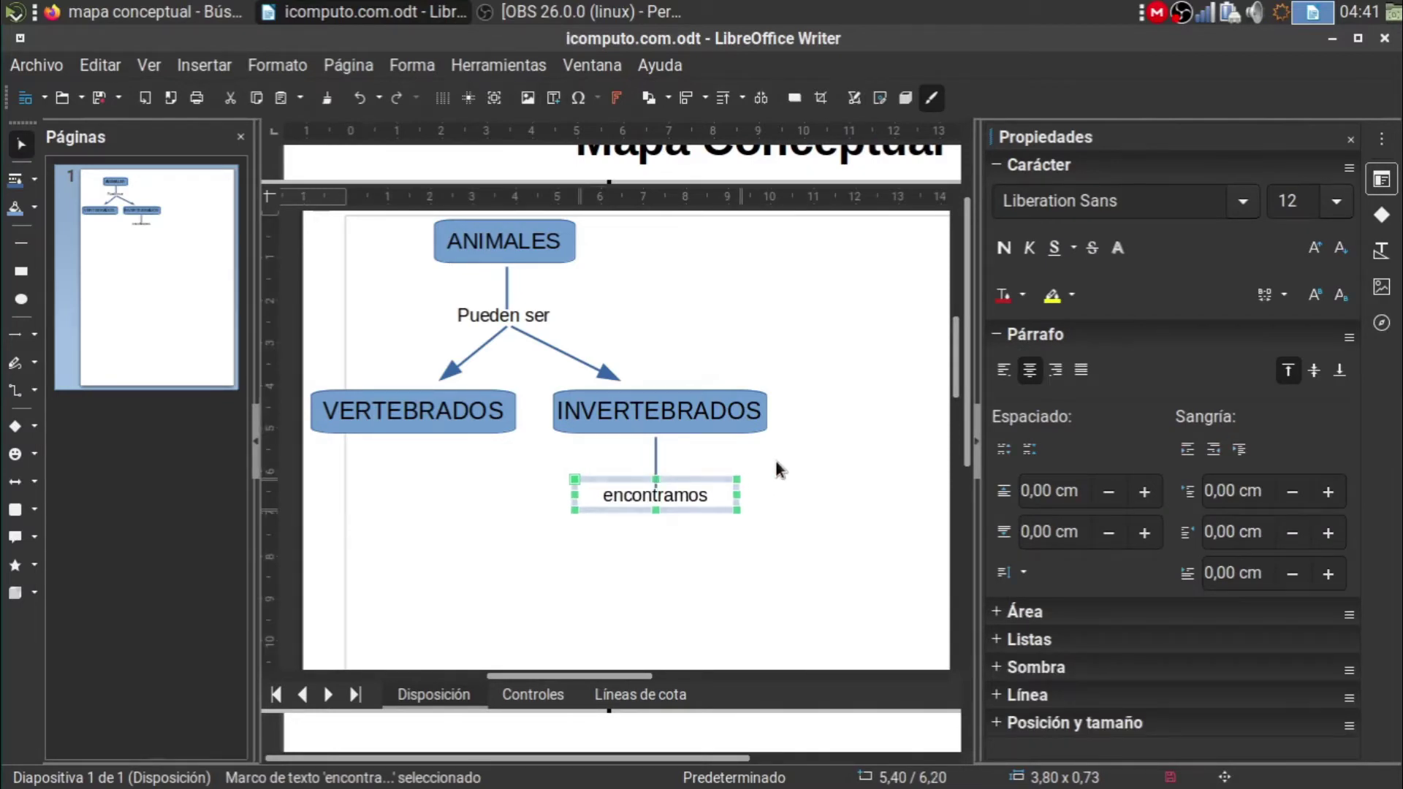
key(Escape)
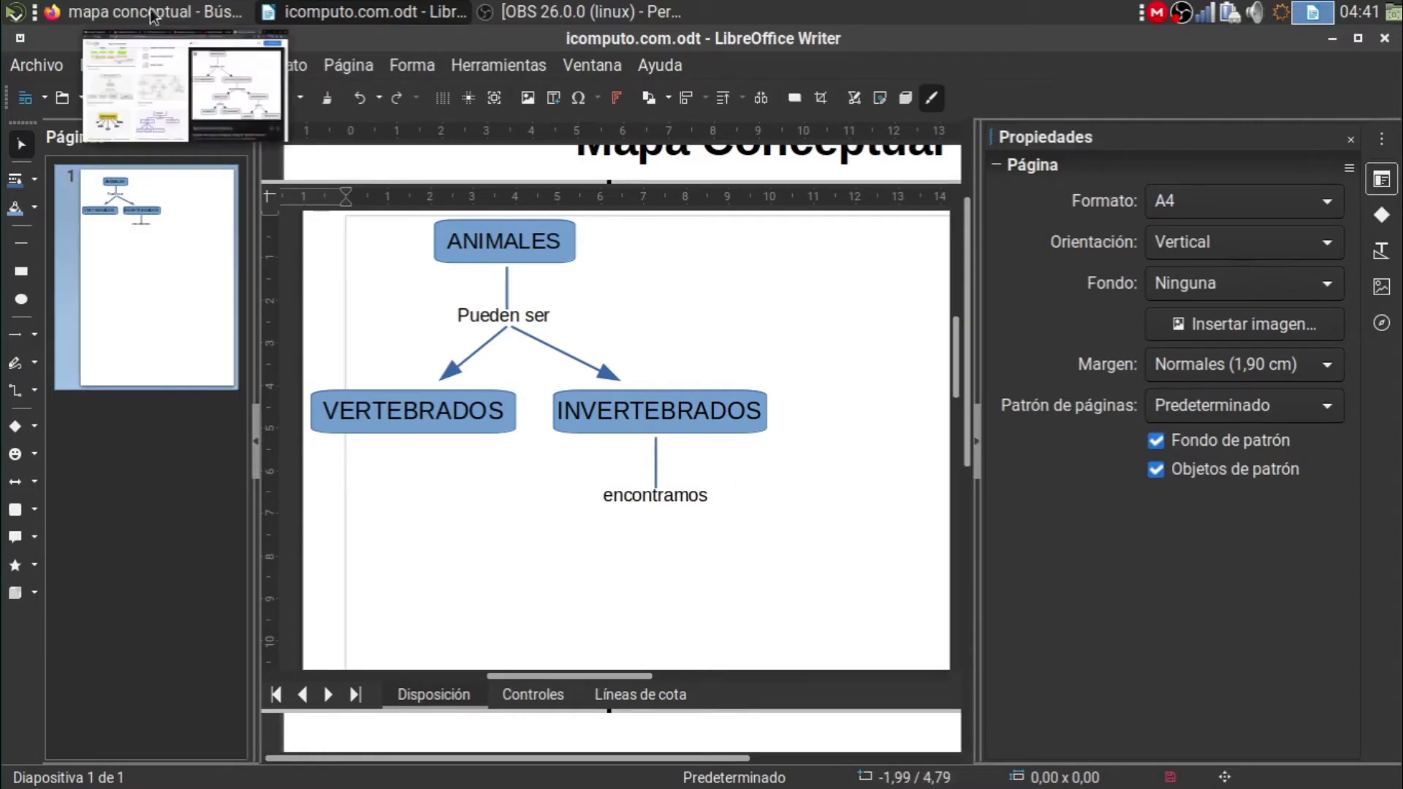
Draw a rounded rectangle about 3.4 cm by 1.2 cm below and to the left of "encontramos"
scroll(957, 348, down, 3)
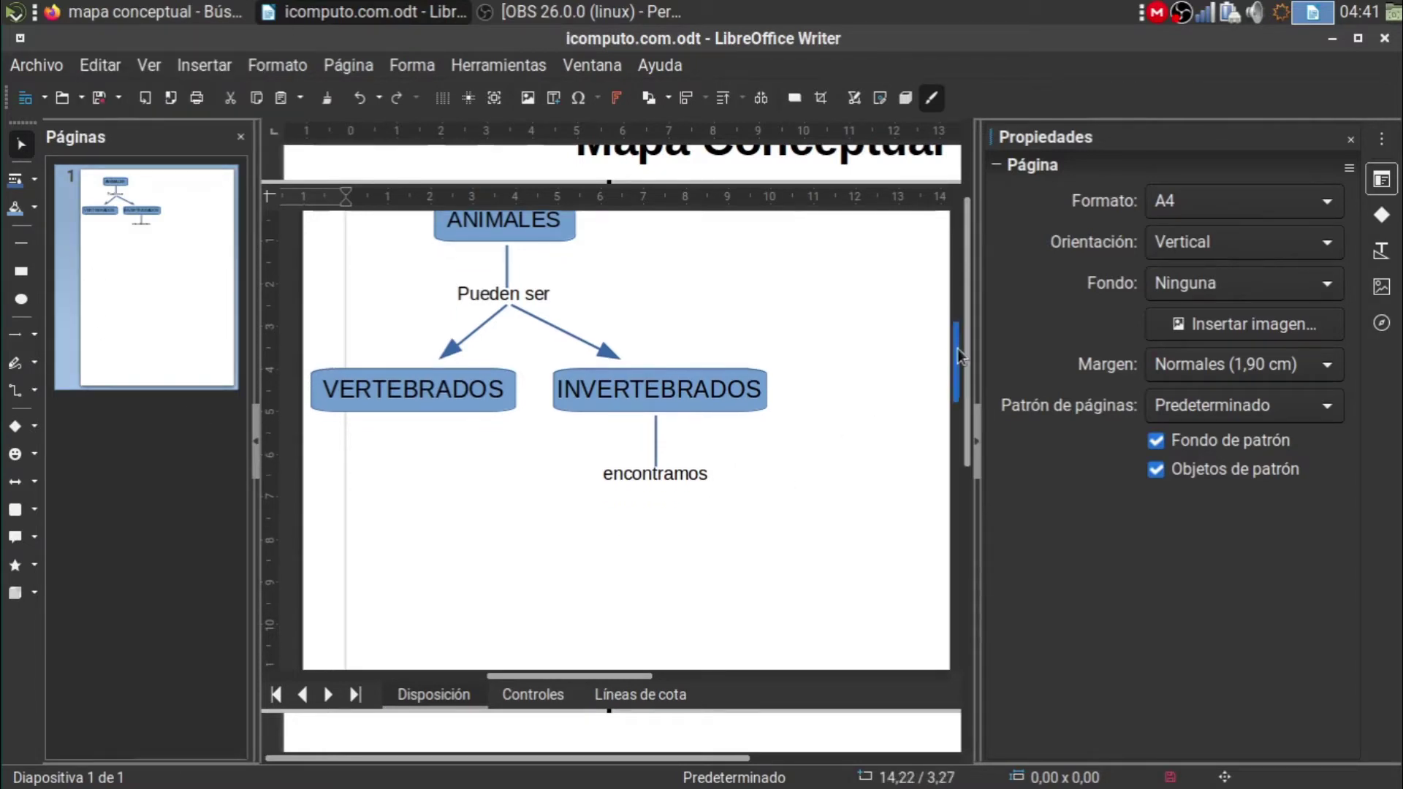
drag(957, 369, 954, 367)
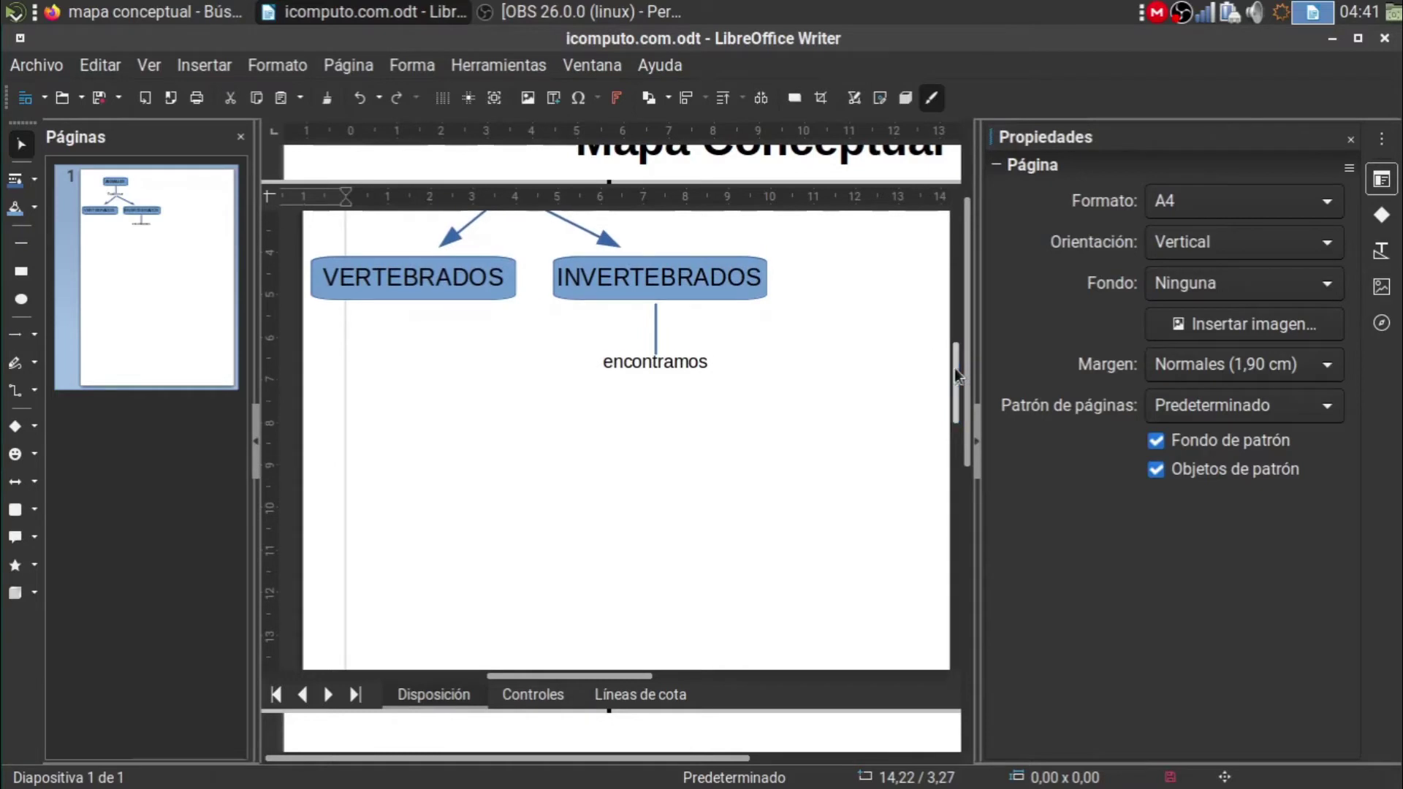
click(33, 511)
click(83, 515)
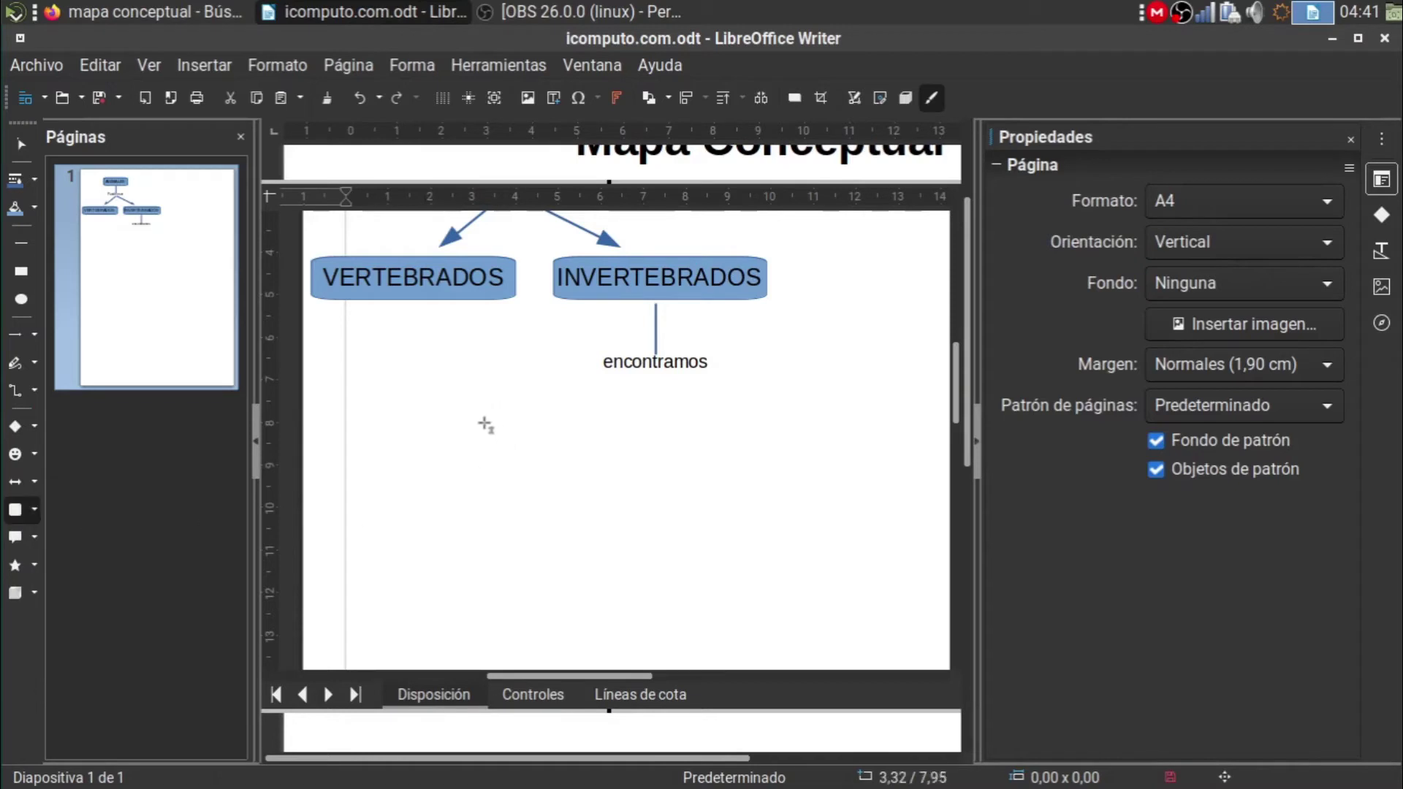
drag(460, 429, 605, 478)
Label the new rounded rectangle "INSECTOS" in 16 pt text
double_click(538, 459)
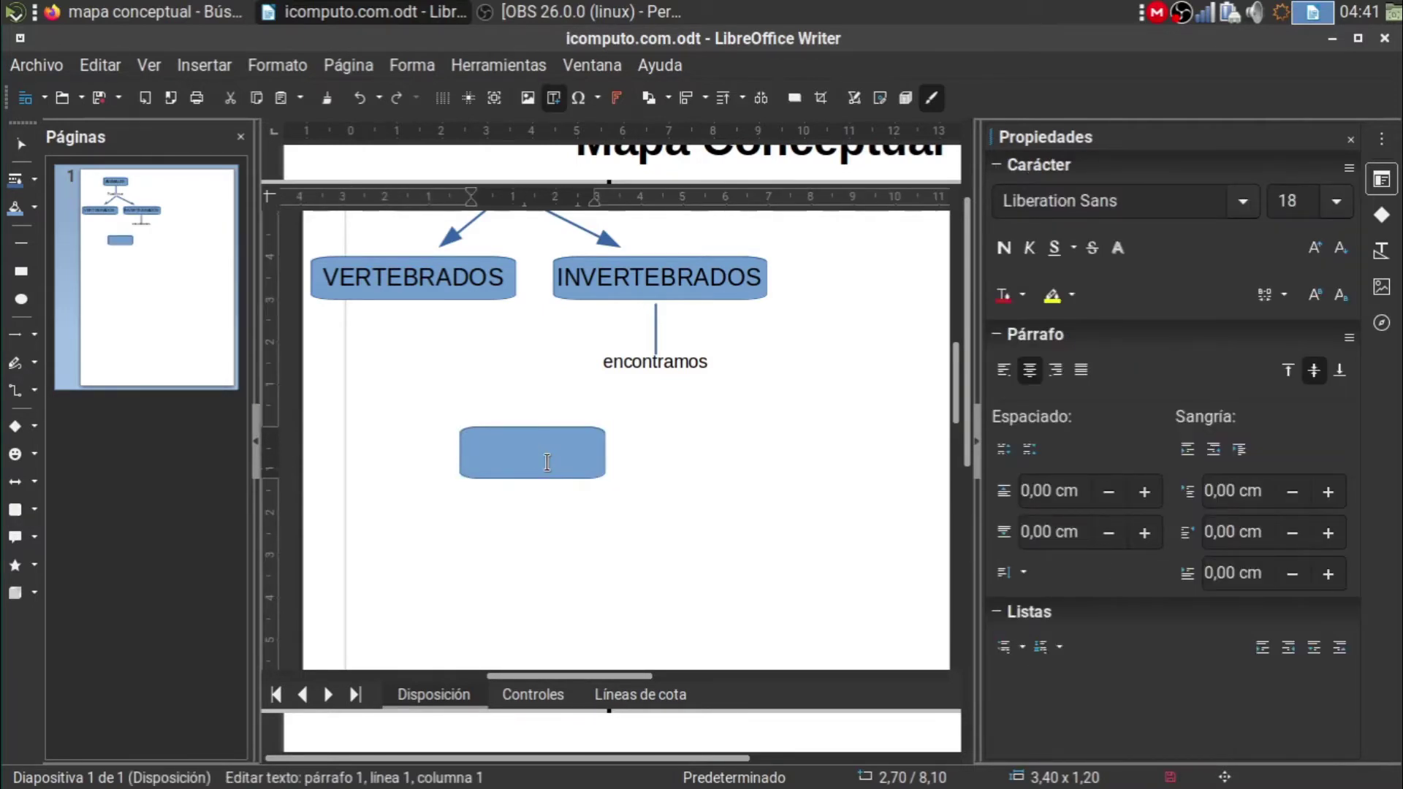
click(1335, 204)
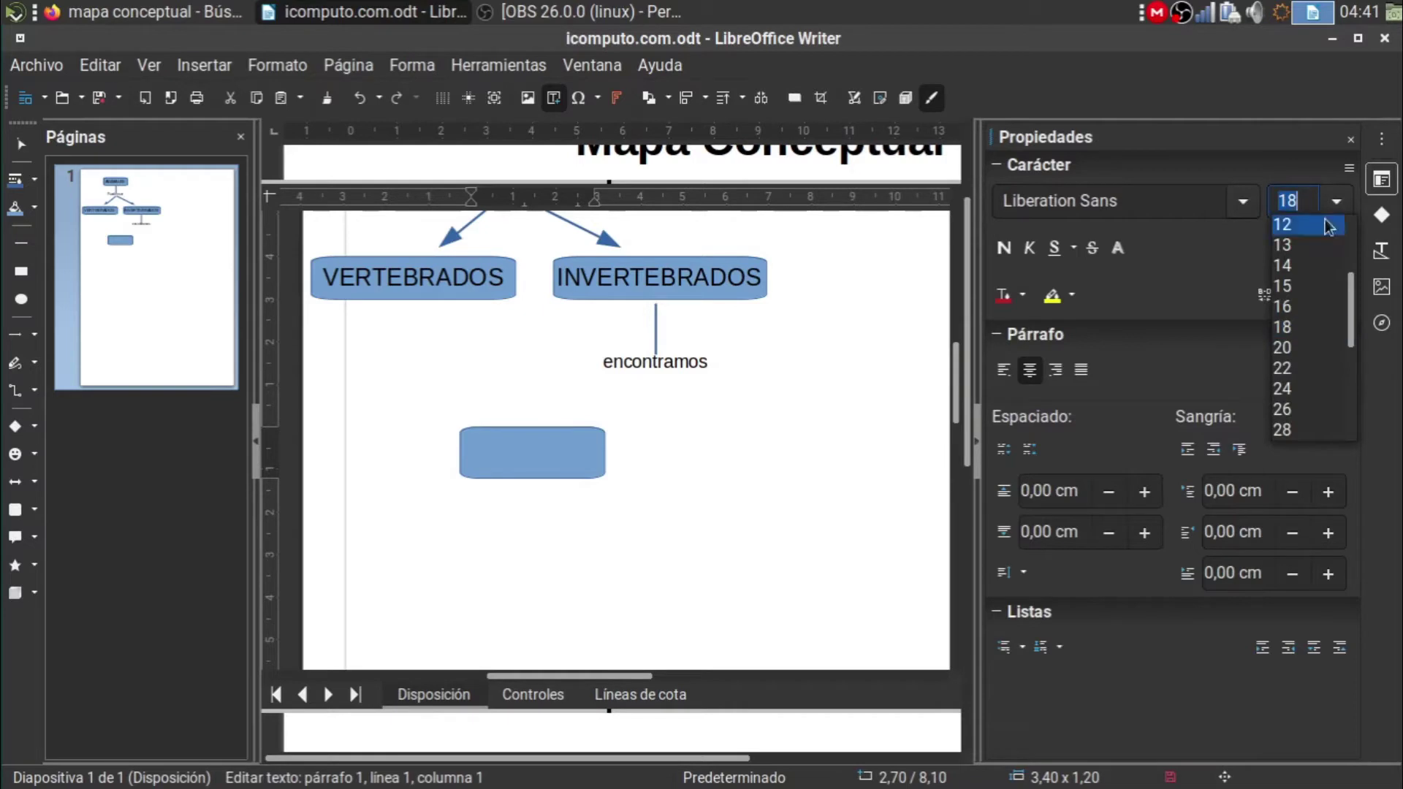
click(1299, 292)
text(INSE)
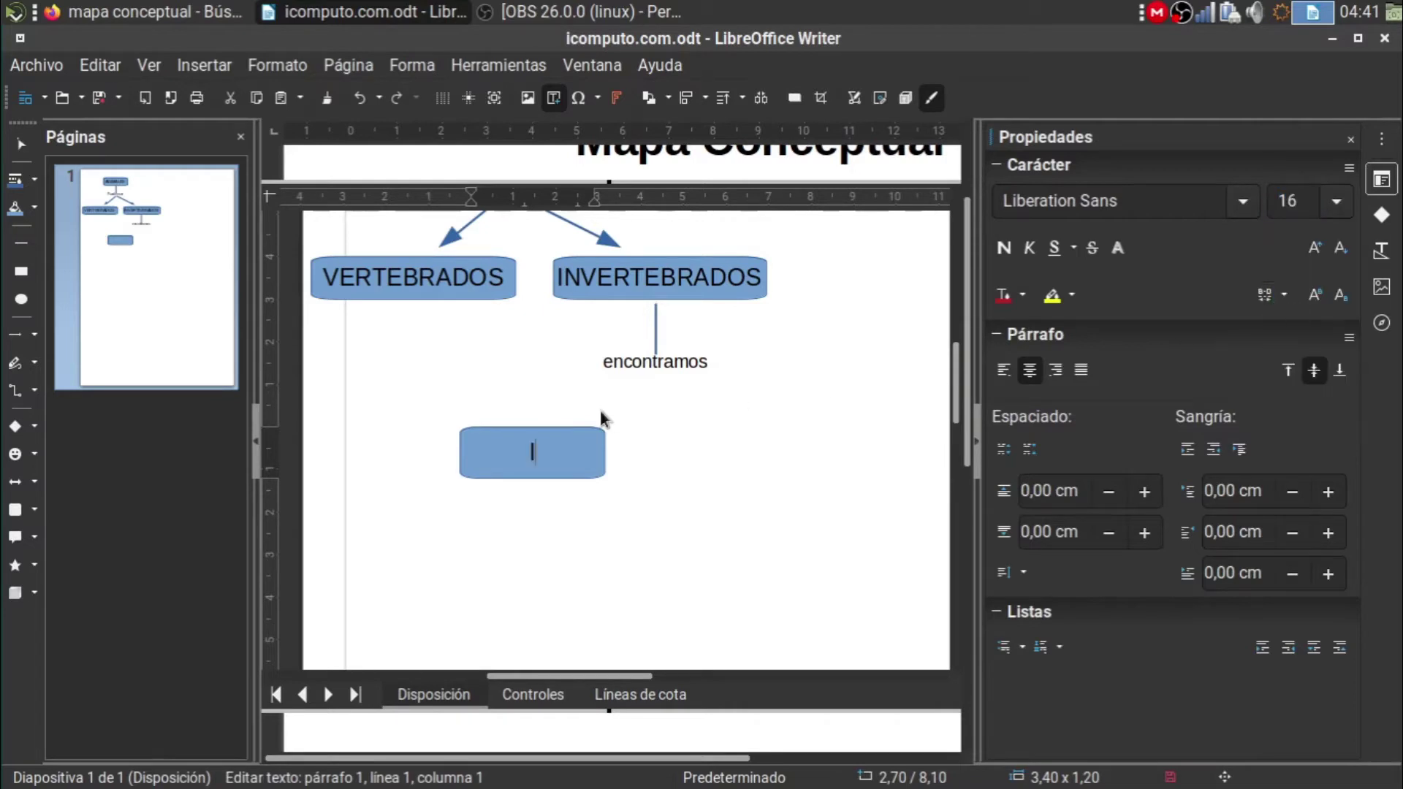
text(CTOS)
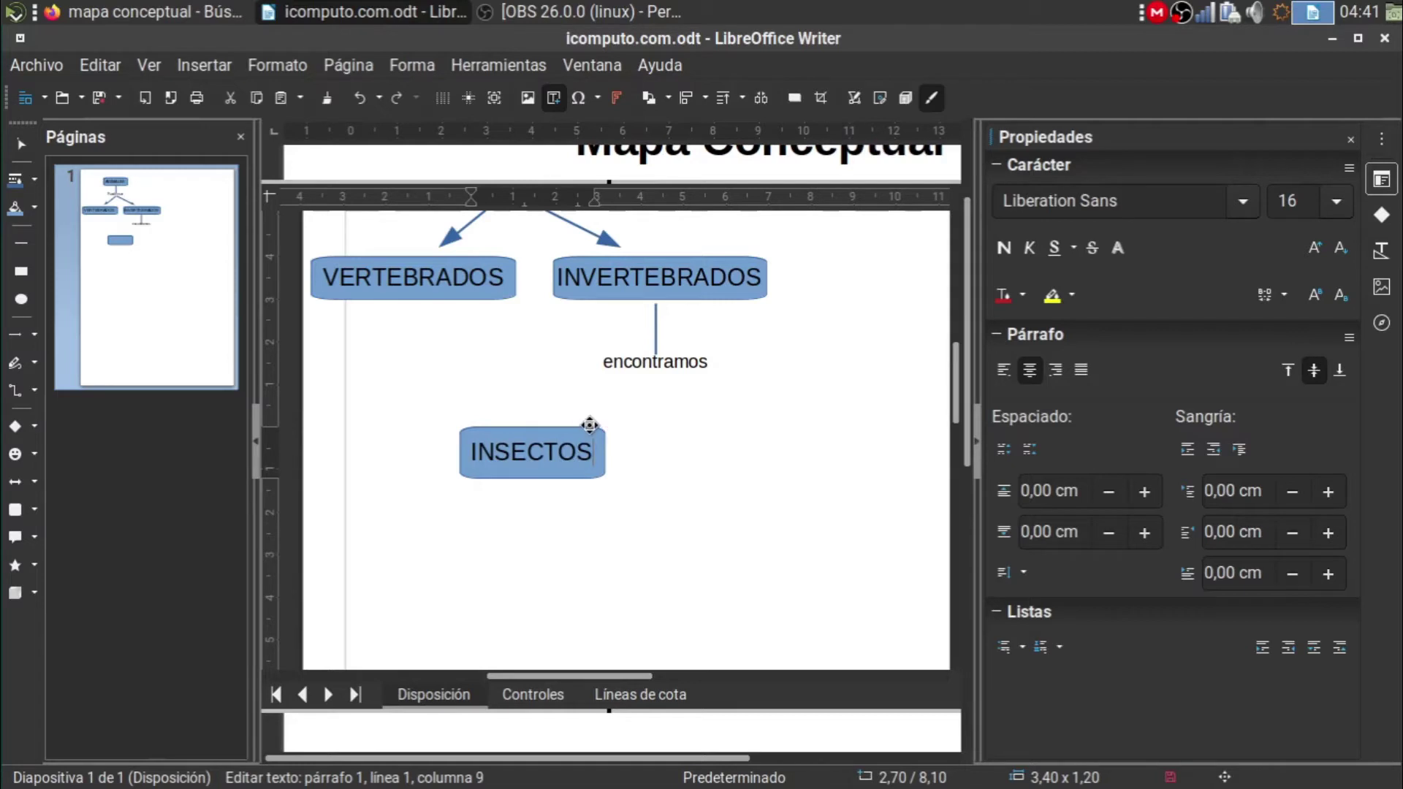
click(583, 394)
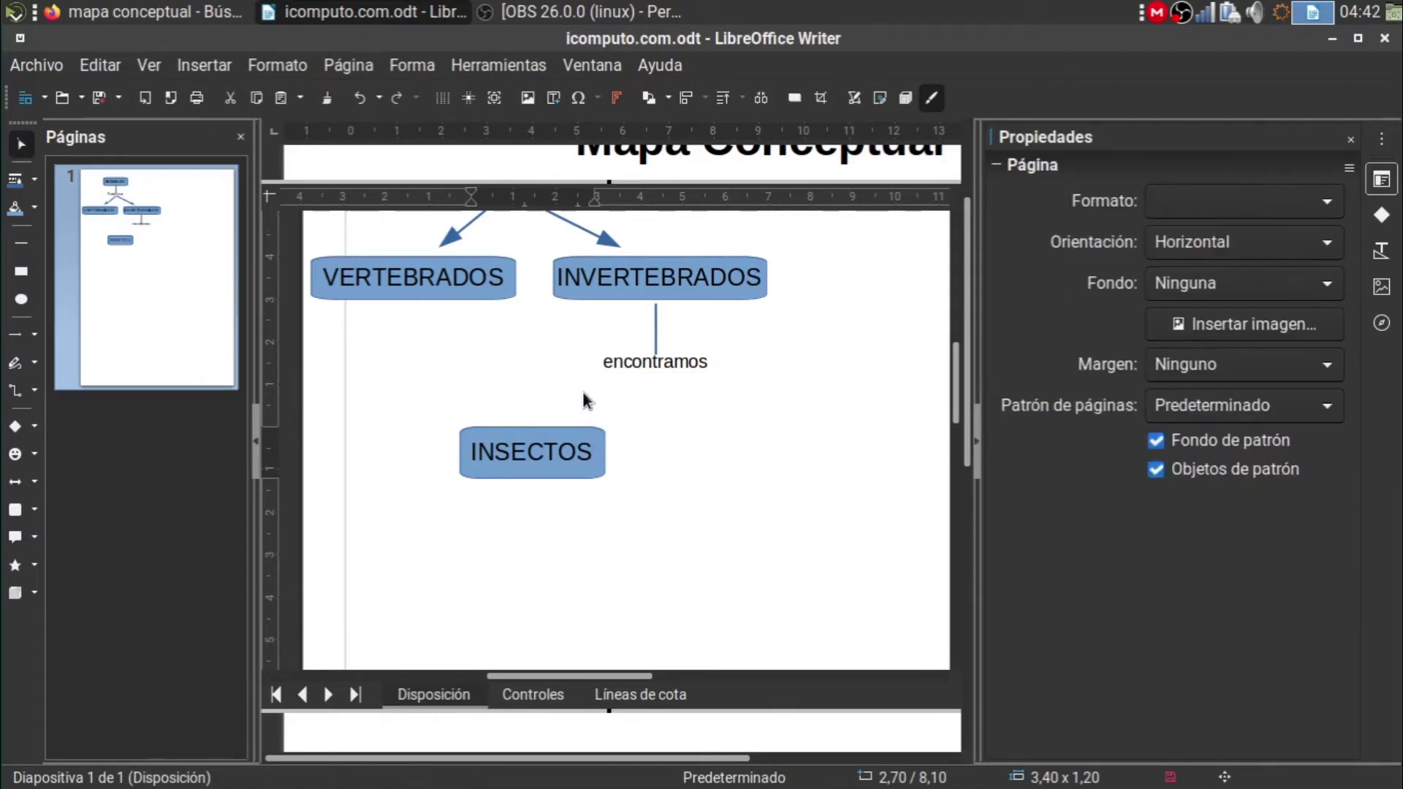
Duplicate the INSECTOS box and place the copy level with it, to the right below "encontramos"
click(602, 435)
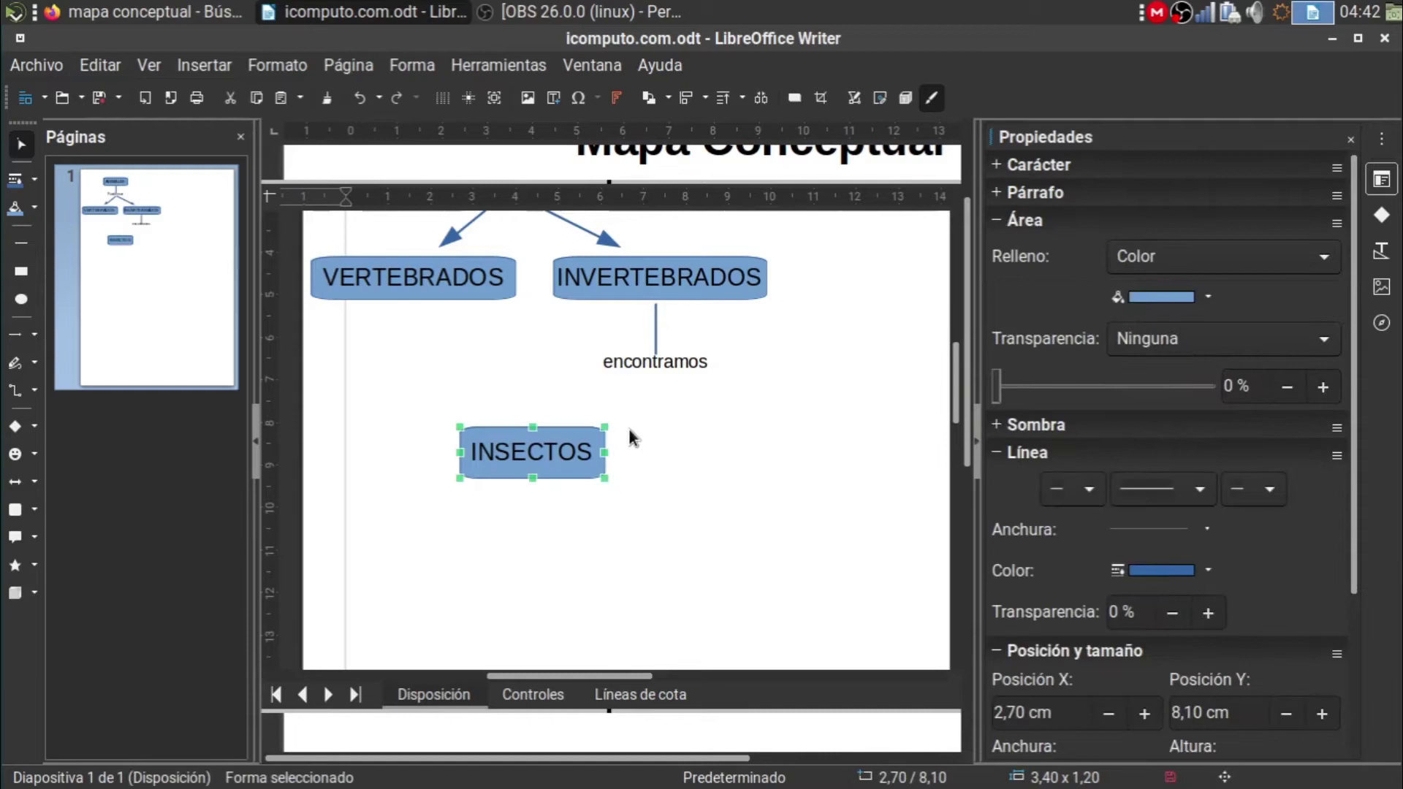
click(629, 430)
drag(591, 434, 829, 434)
Replace the text in the duplicated box with "ARÁCNIDOS"
click(809, 453)
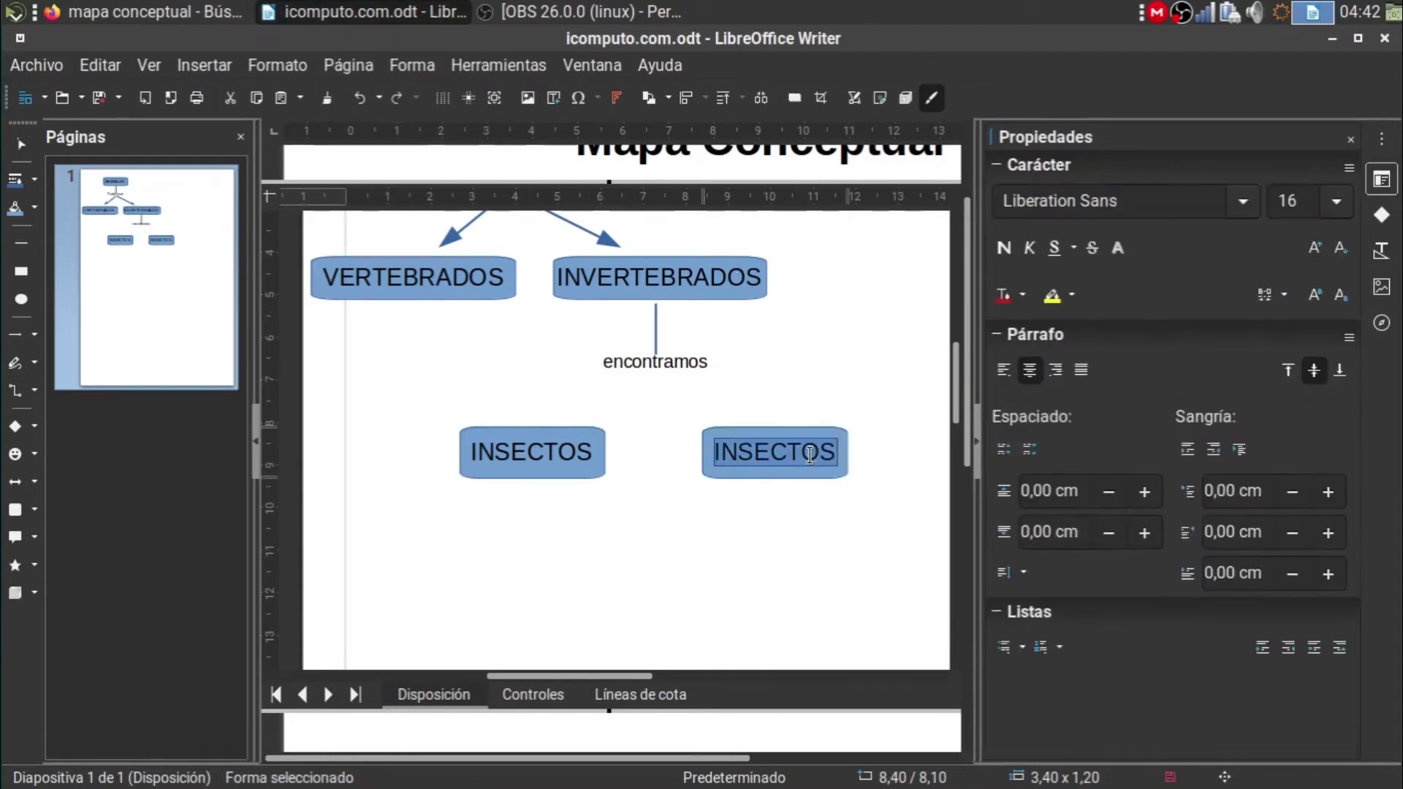
key(BackSpace)
key(BackSpace)
key(BackSpace)
key(BackSpace)
key(BackSpace)
key(BackSpace)
key(BackSpace)
key(BackSpace)
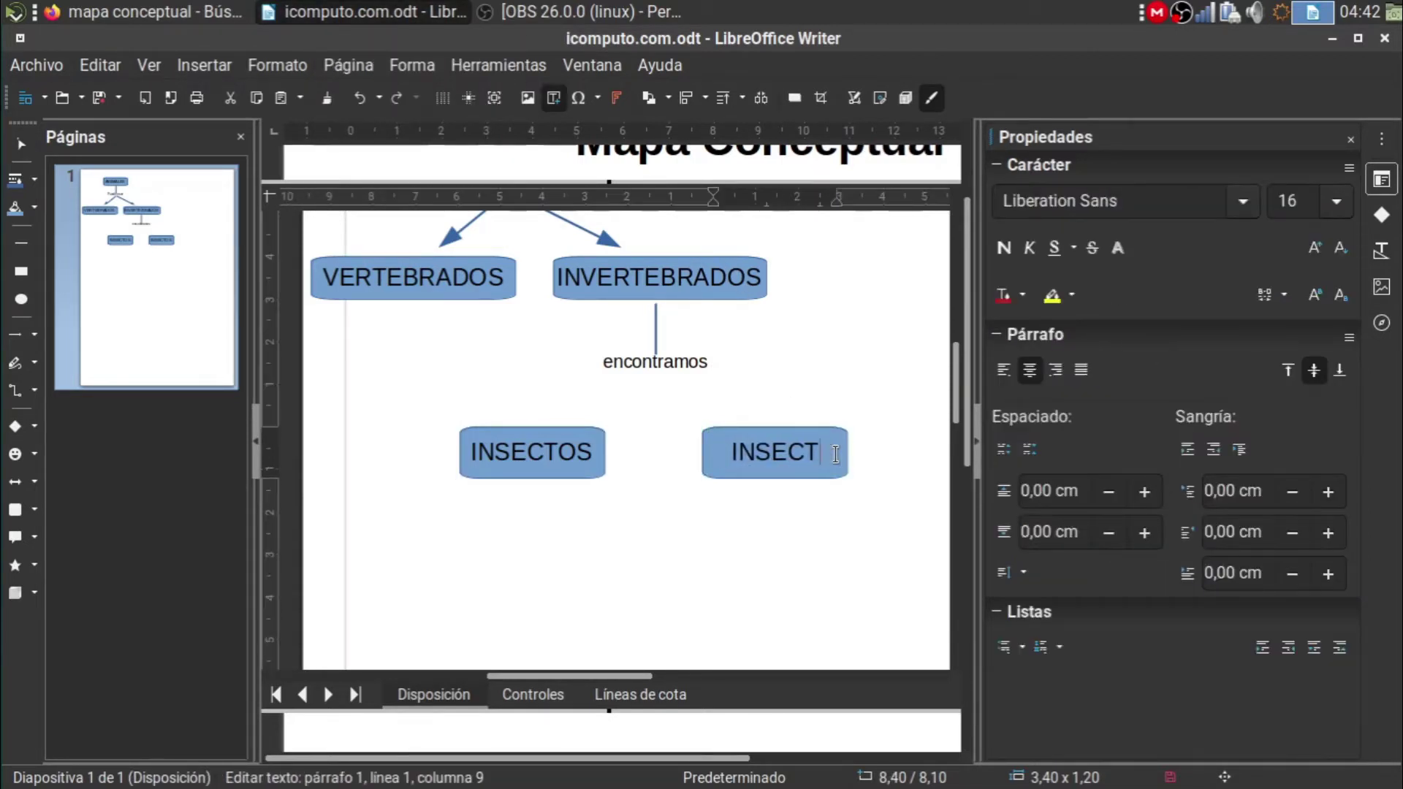
text(ARA)
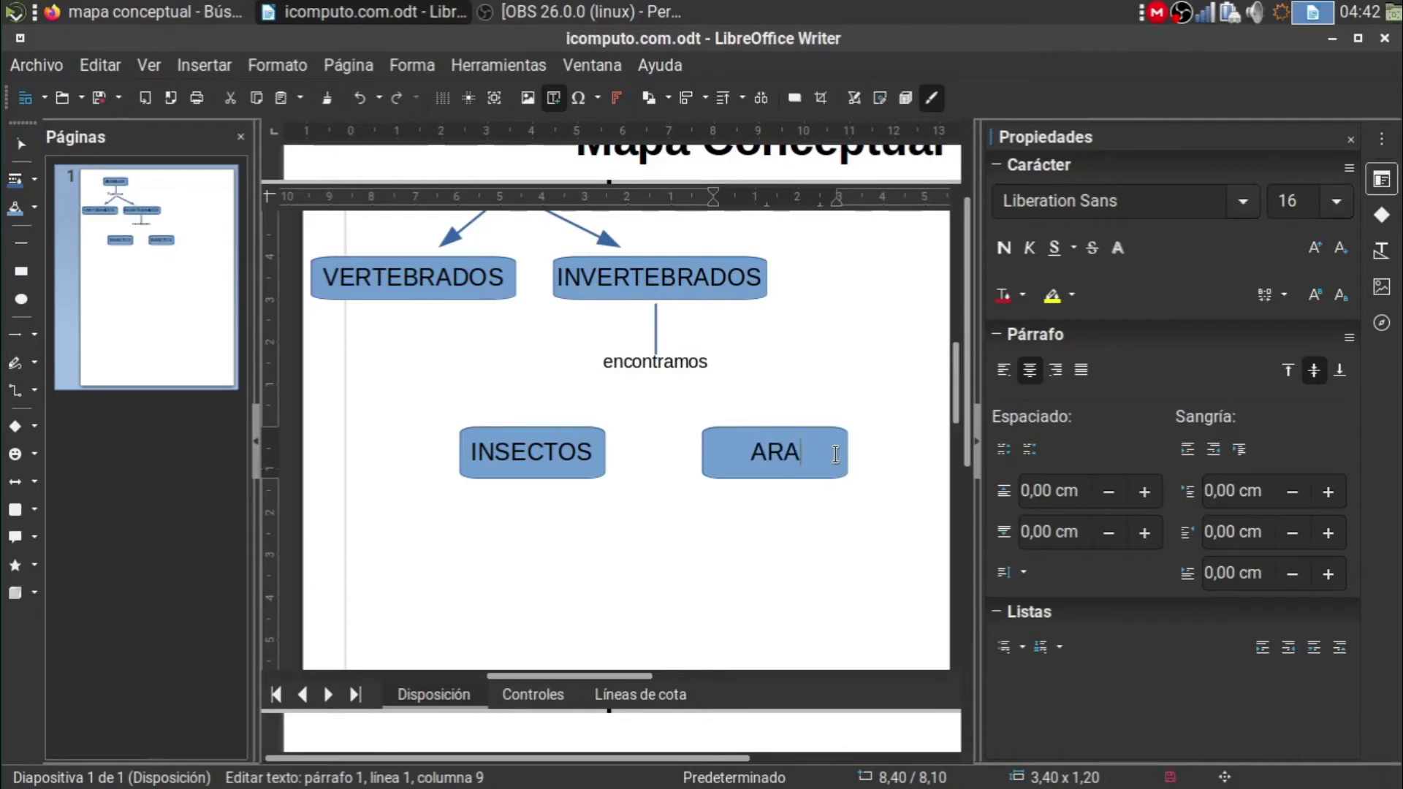
key(BackSpace)
text(ÁCNIDOS)
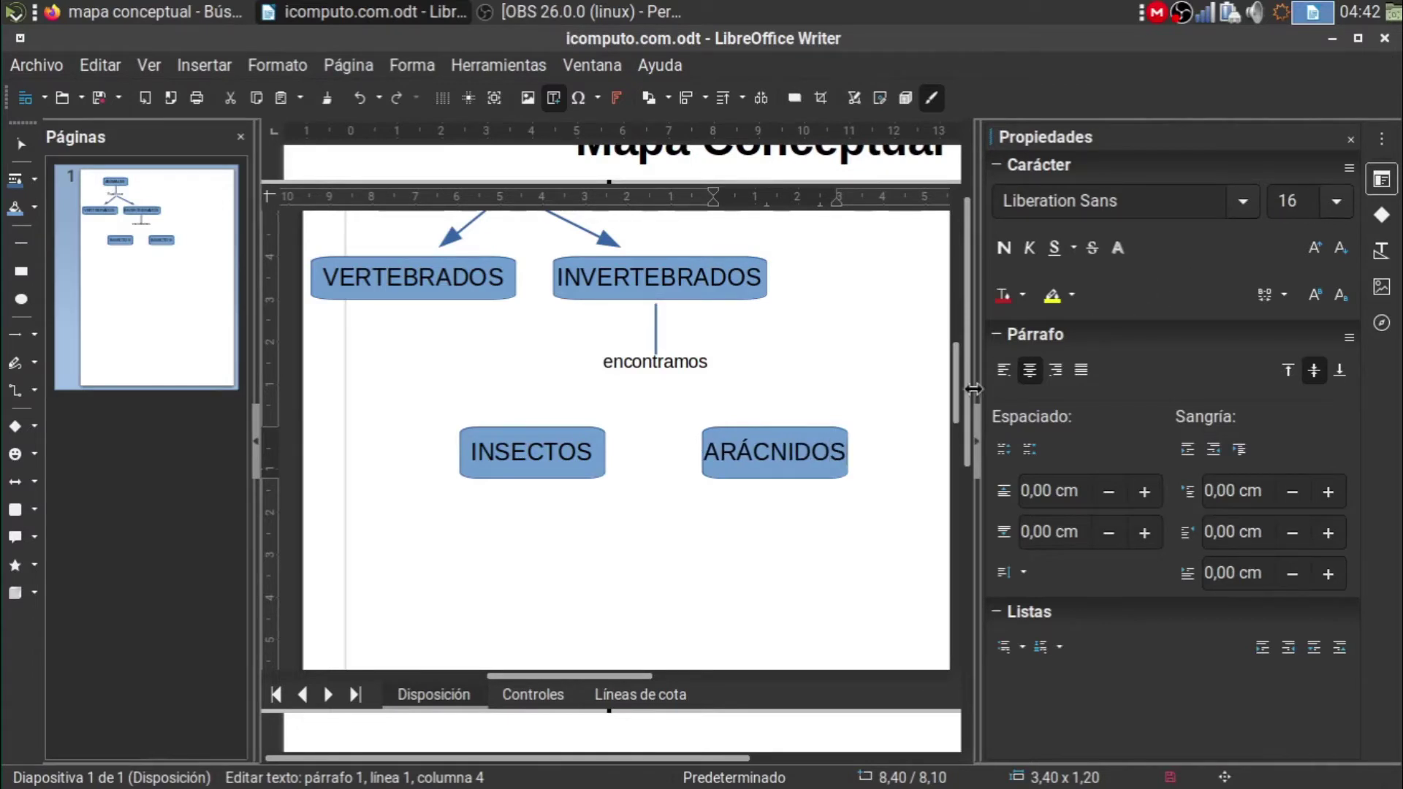
key(Escape)
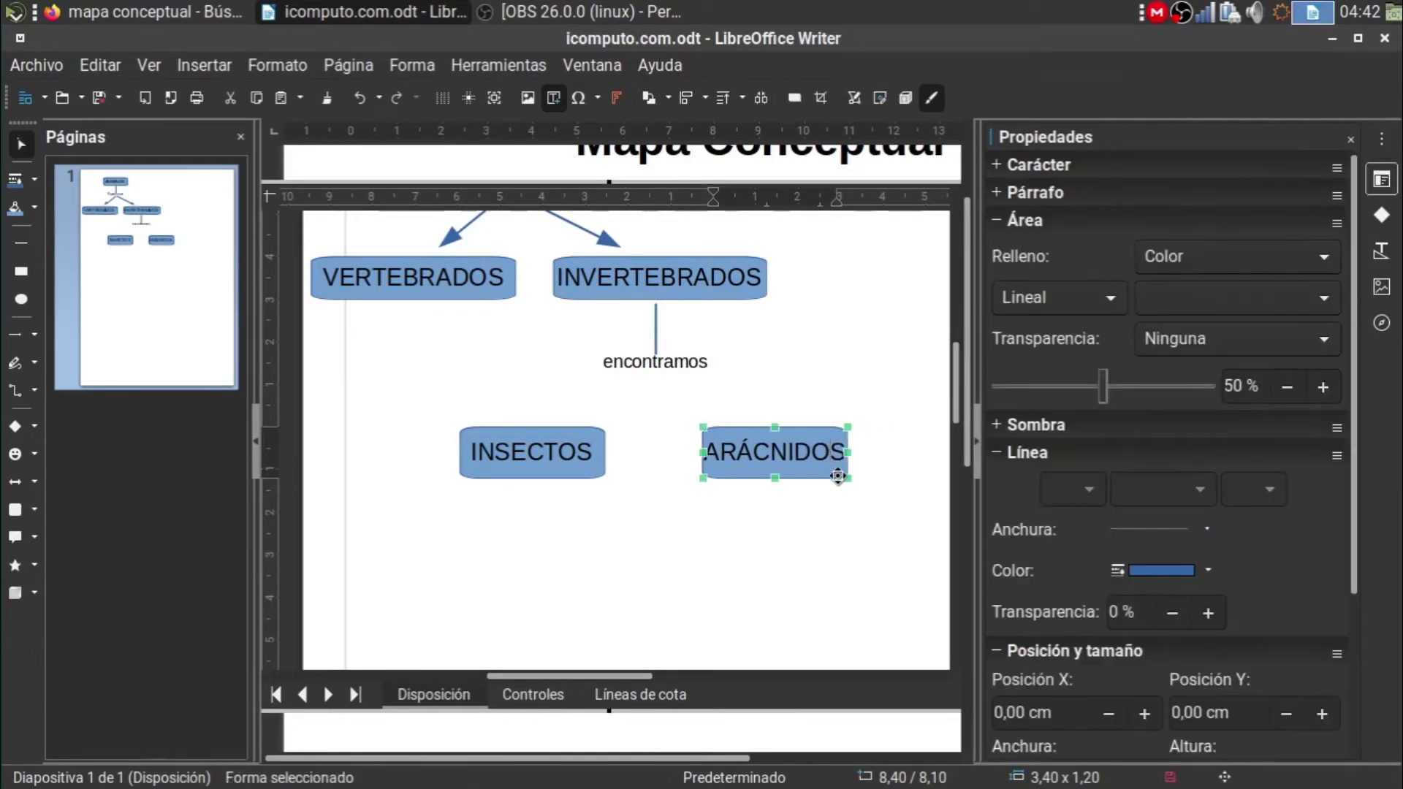
Widen the ARÁCNIDOS box slightly to the right so its label fits inside
drag(839, 472, 851, 474)
click(795, 516)
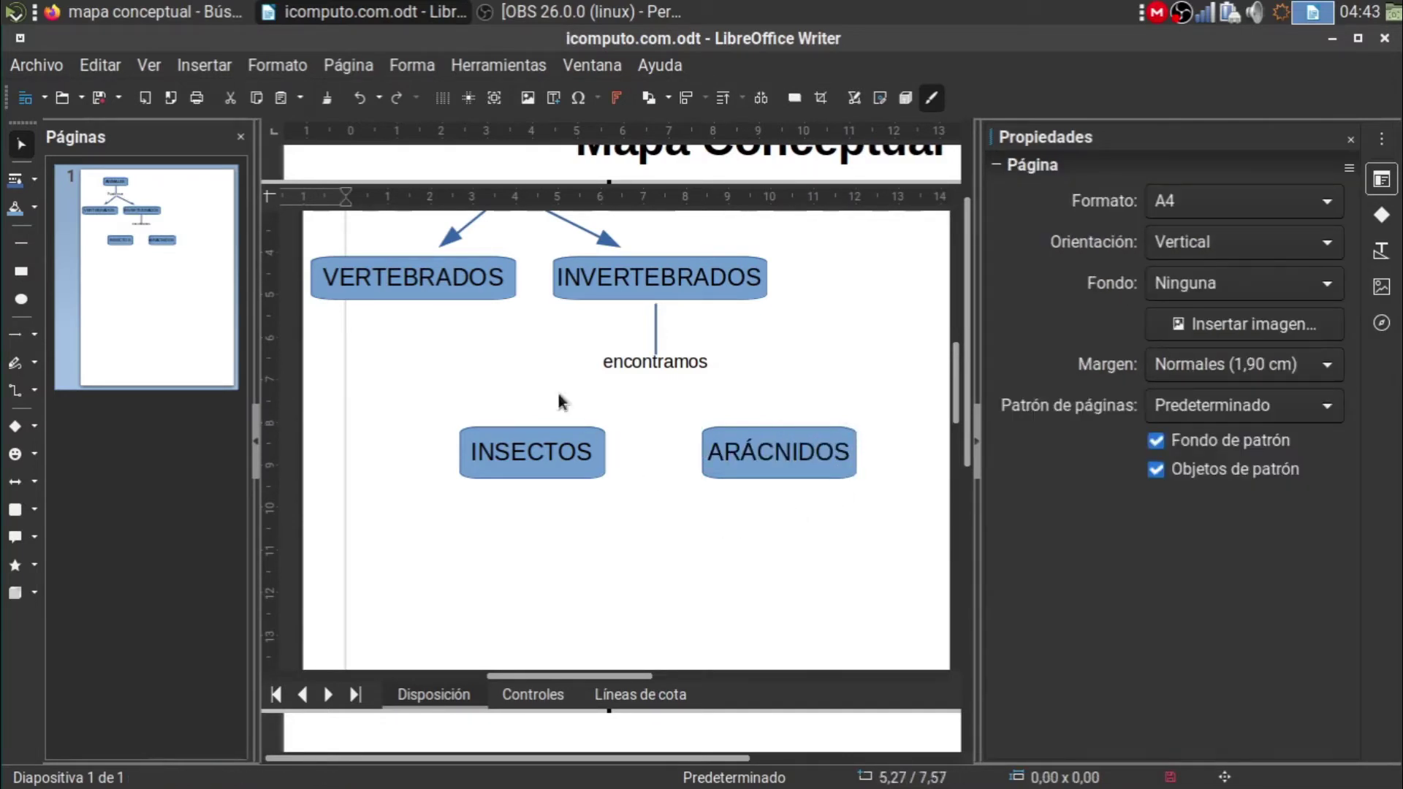
mouse_move(204, 19)
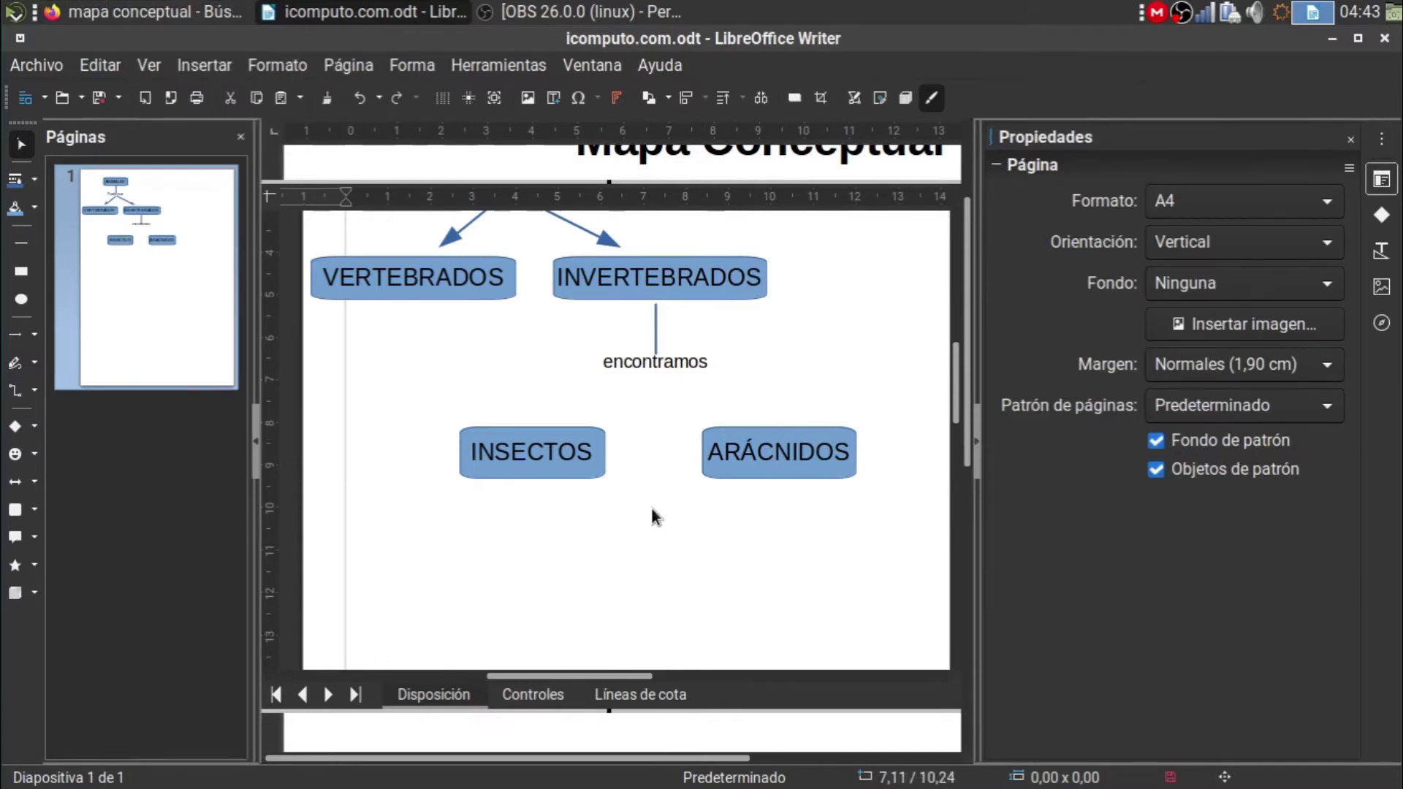